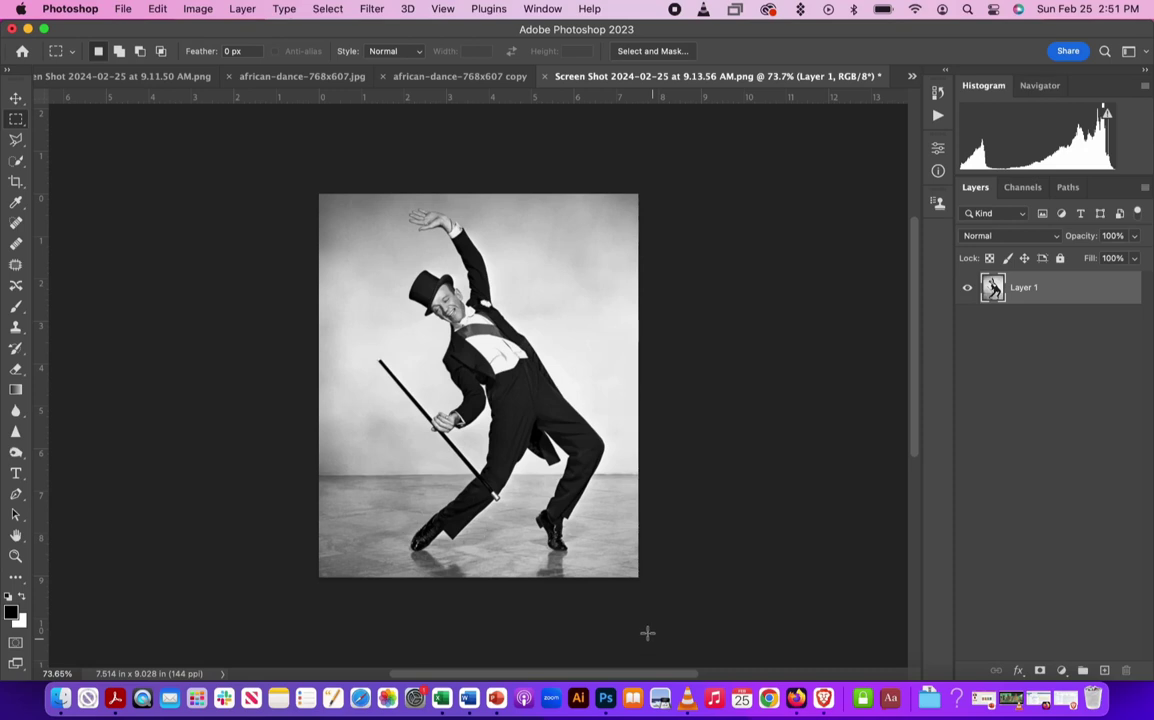
Select the top-hat dancer with Select Subject and zoom in to check the outline.
left_click(327, 9)
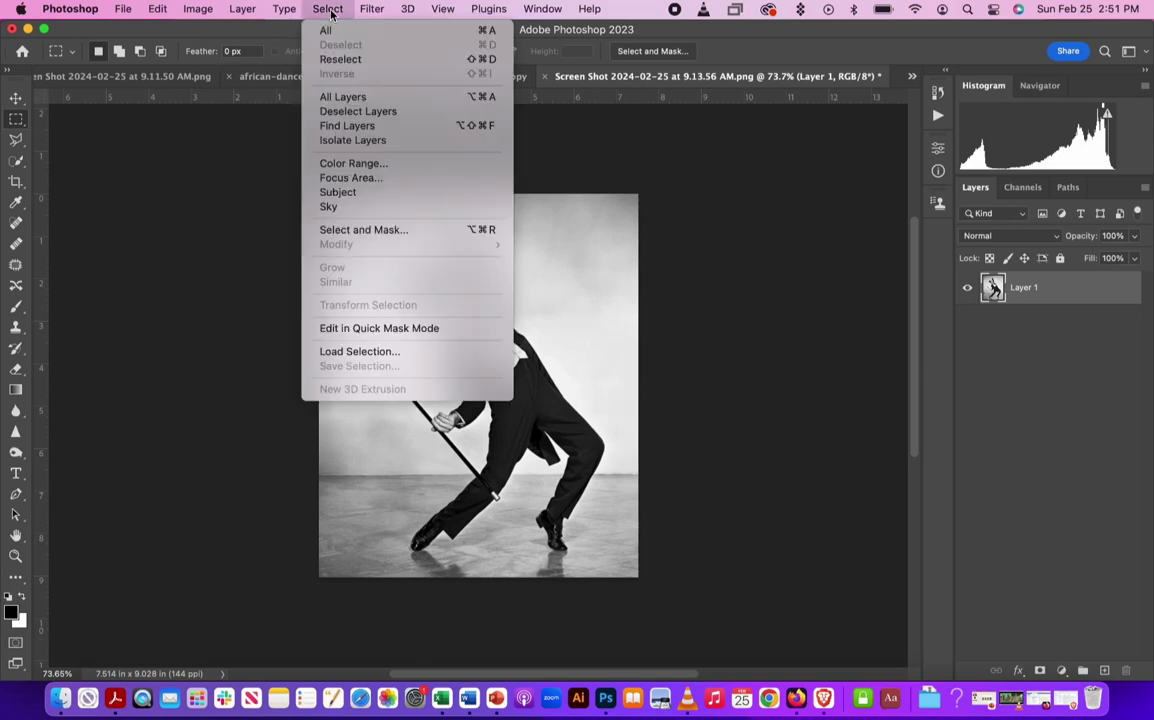
left_click(376, 200)
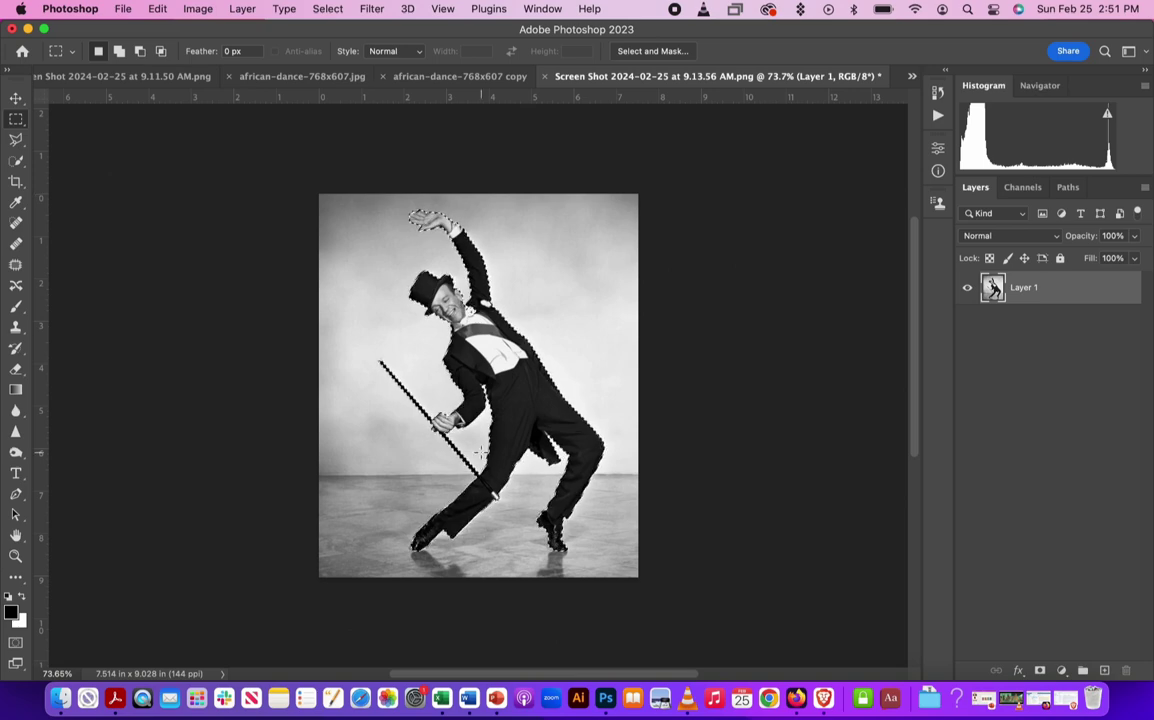
scroll(528, 545, "up", 2)
scroll(528, 545, "up", 2)
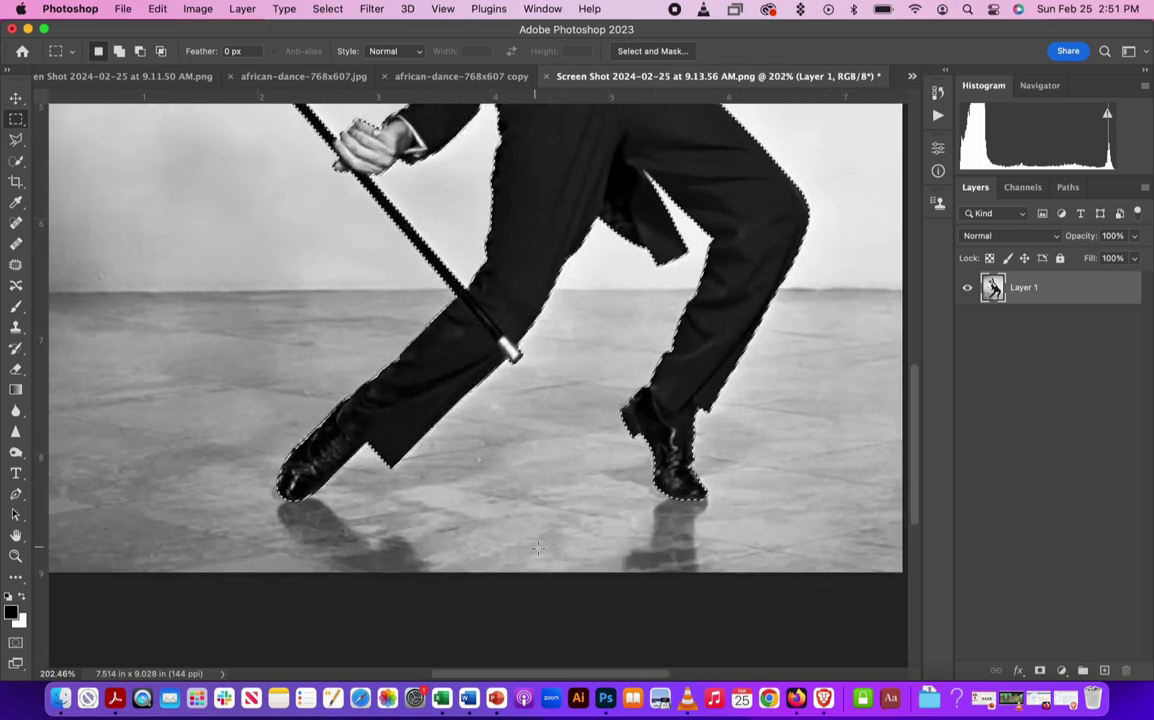
scroll(545, 515, "up", 1)
scroll(561, 487, "up", 1)
scroll(561, 487, "up", 5)
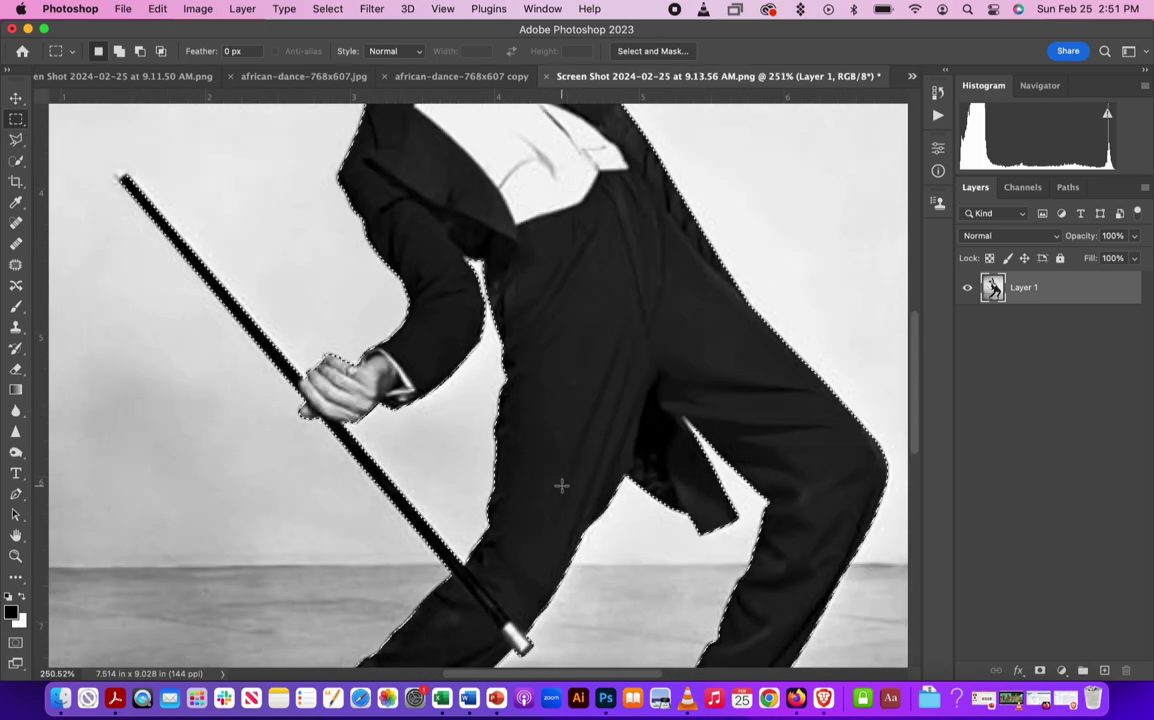
scroll(441, 320, "up", 7)
scroll(441, 320, "up", 2)
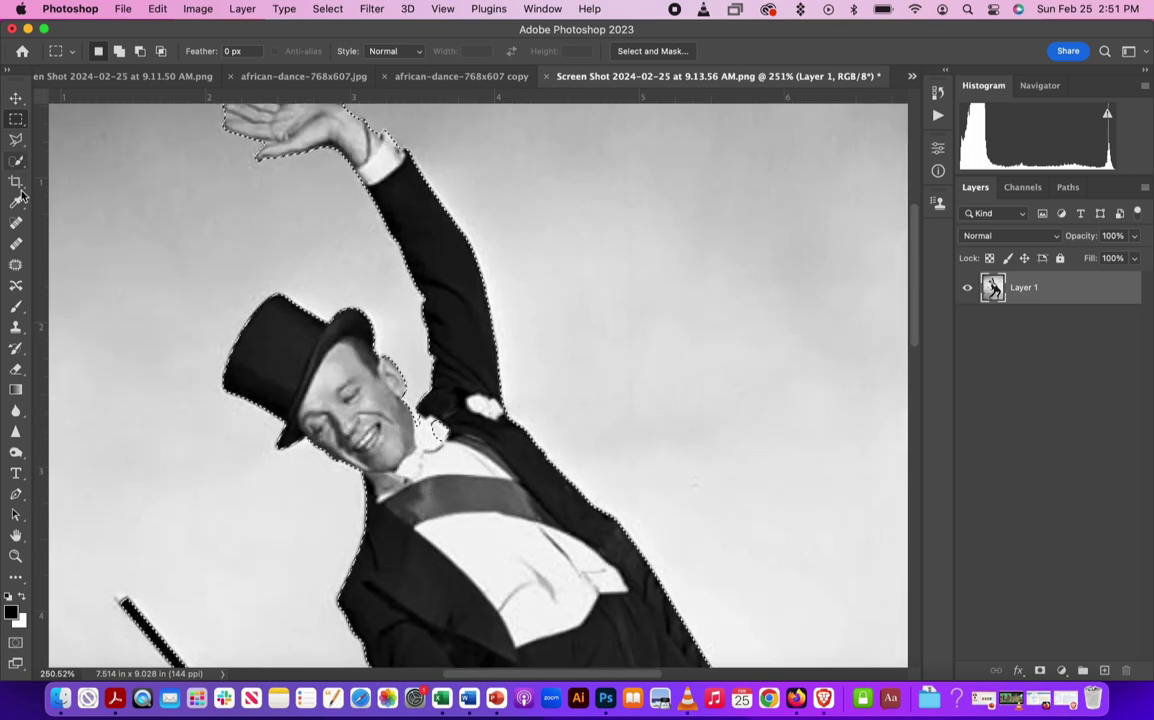
With the Quick Selection tool, zoom to the raised hand and brush over the fingertips.
key("w")
scroll(396, 477, "up", 2)
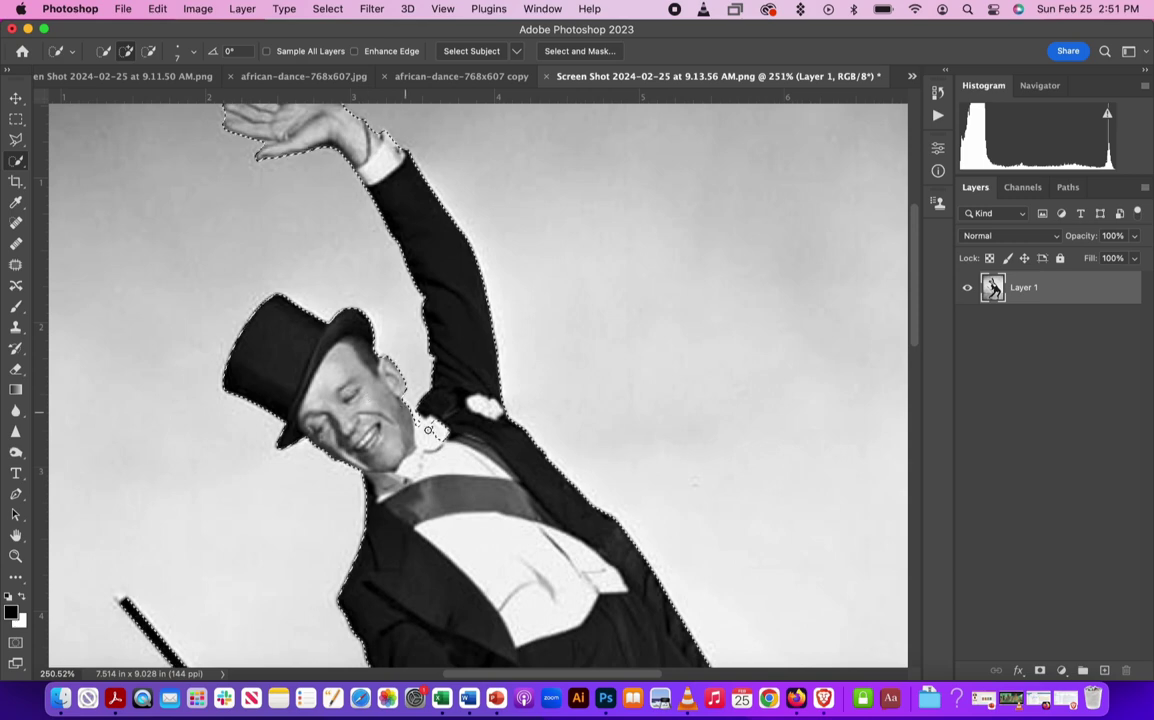
scroll(396, 477, "up", 2)
scroll(396, 477, "up", 3)
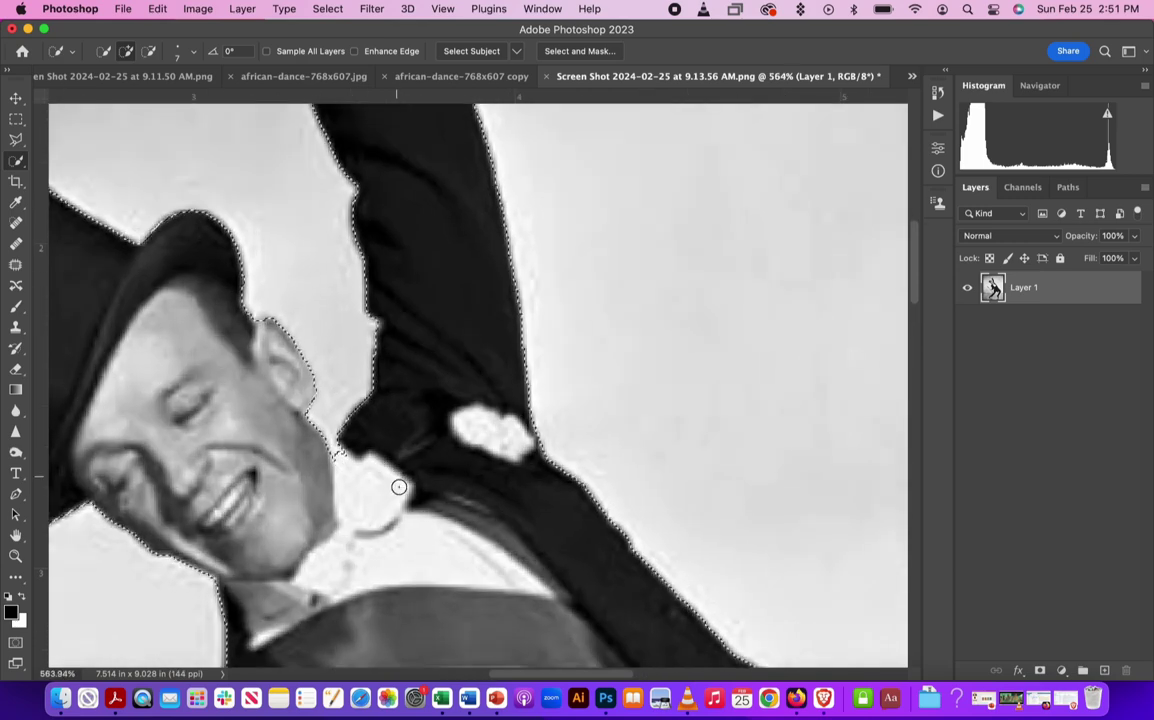
scroll(380, 487, "left", 5)
scroll(378, 490, "up", 2)
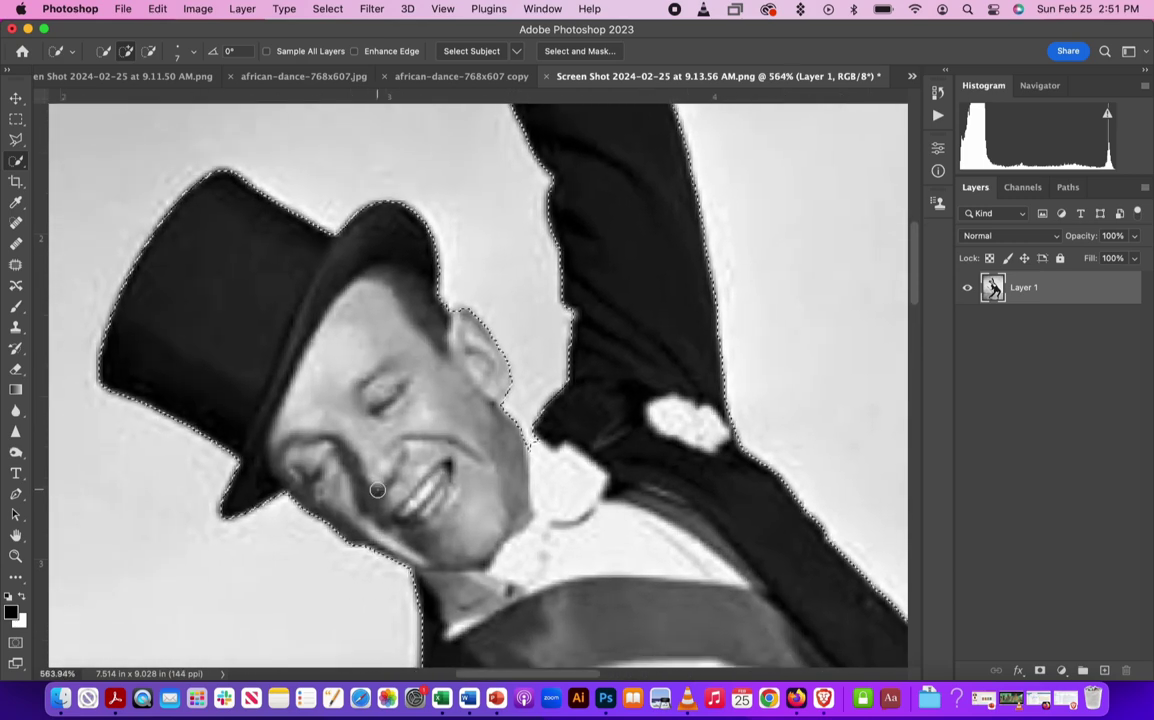
scroll(378, 490, "up", 5)
scroll(378, 490, "up", 5)
scroll(378, 490, "up", 5)
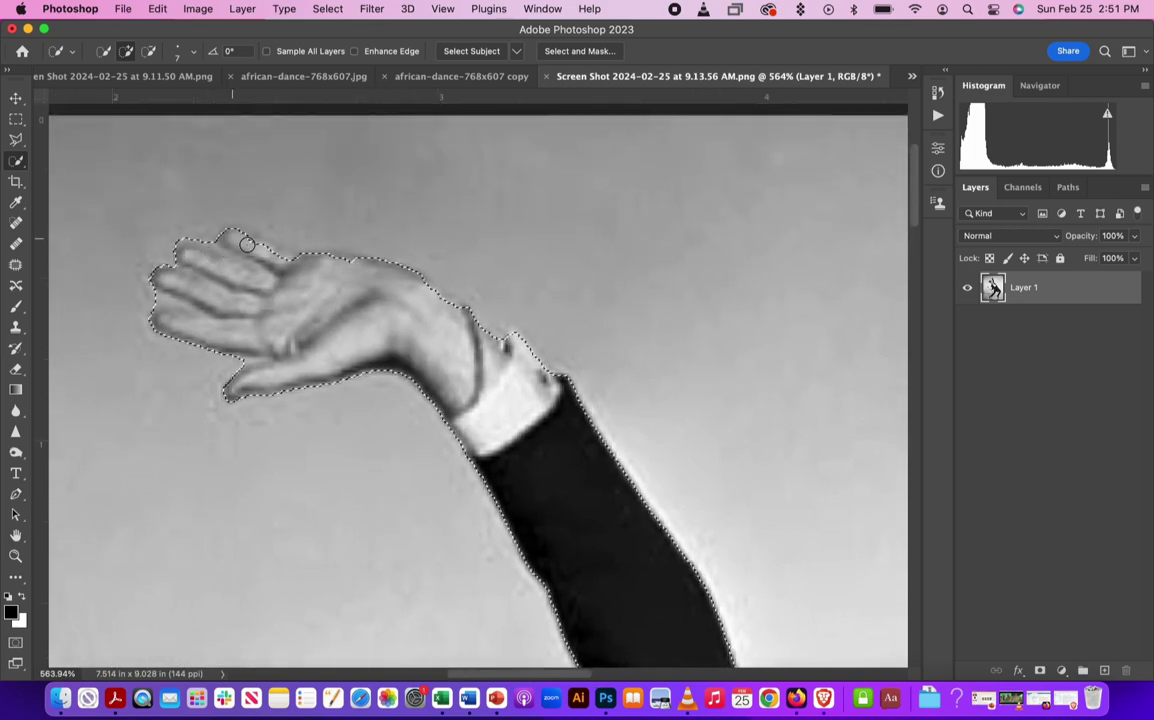
mouse_move(272, 253)
left_mouse_down()
mouse_move(368, 268)
mouse_move(336, 259)
left_mouse_up()
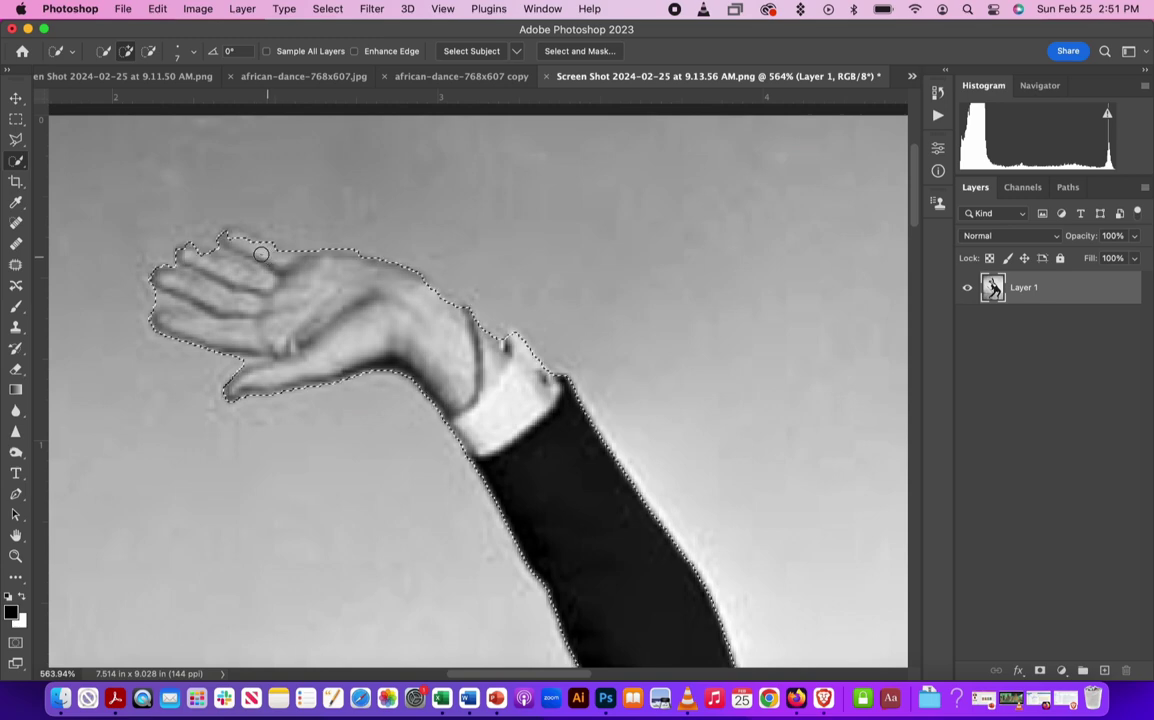
Undo the bad hand stroke, extend the selection over the wrist, then zoom out.
left_click(150, 9)
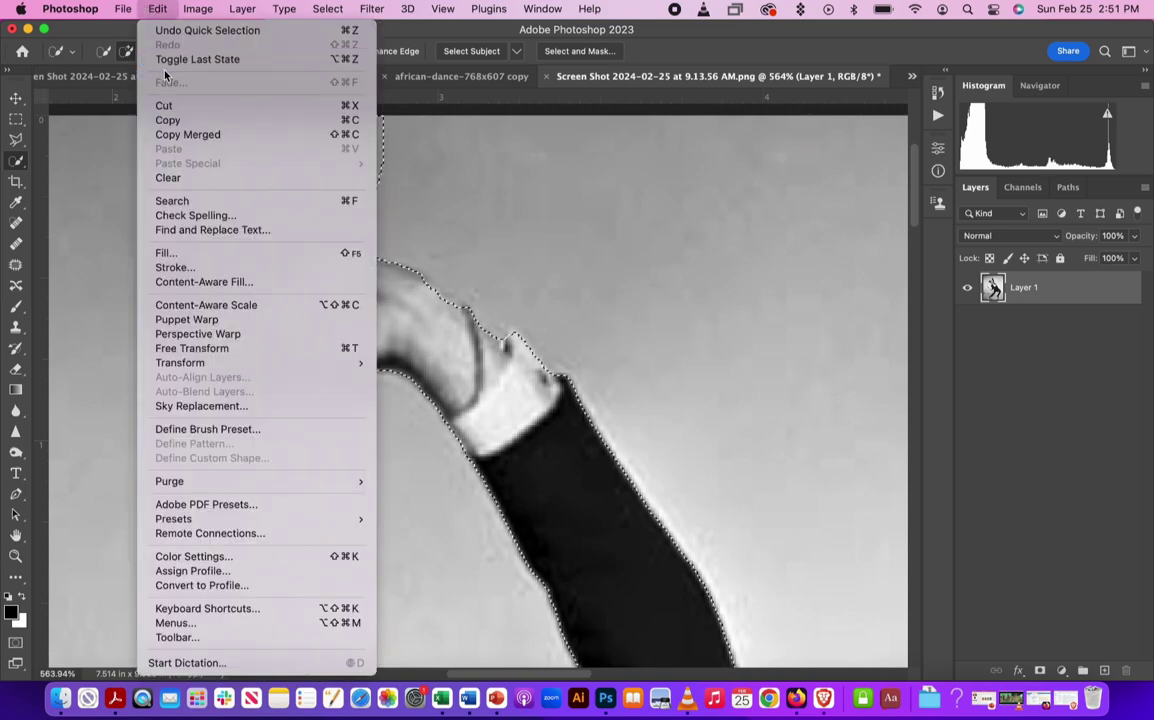
left_click(180, 31)
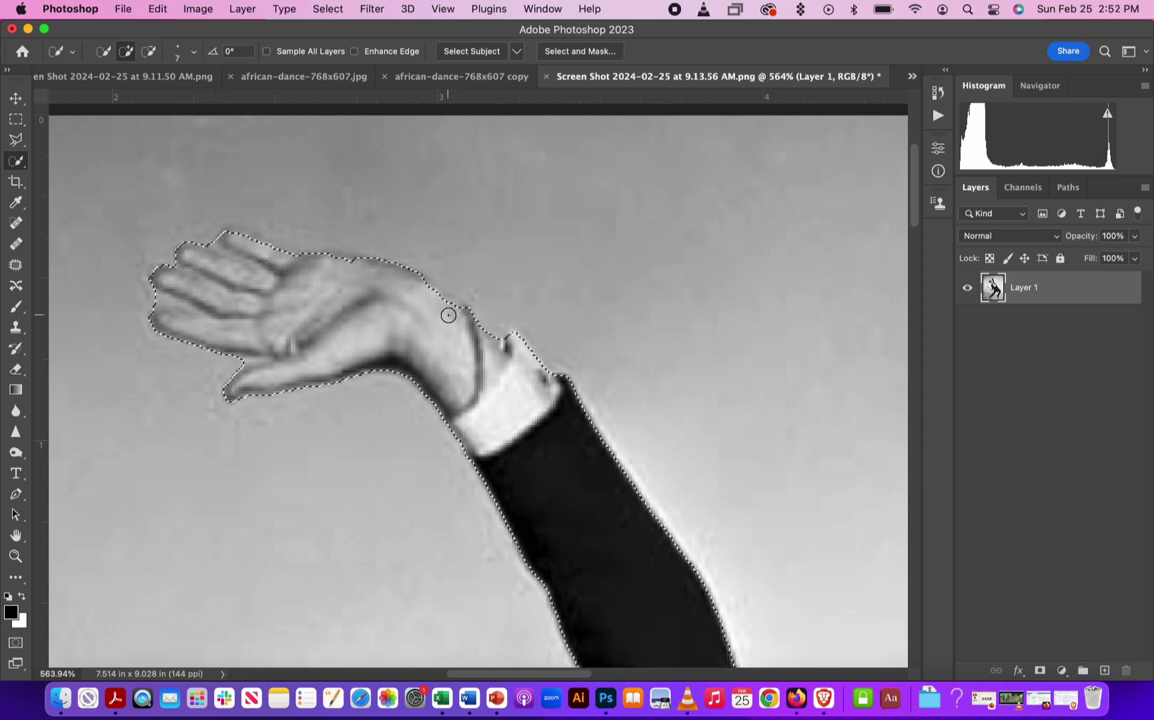
left_click_drag(448, 315, 503, 404)
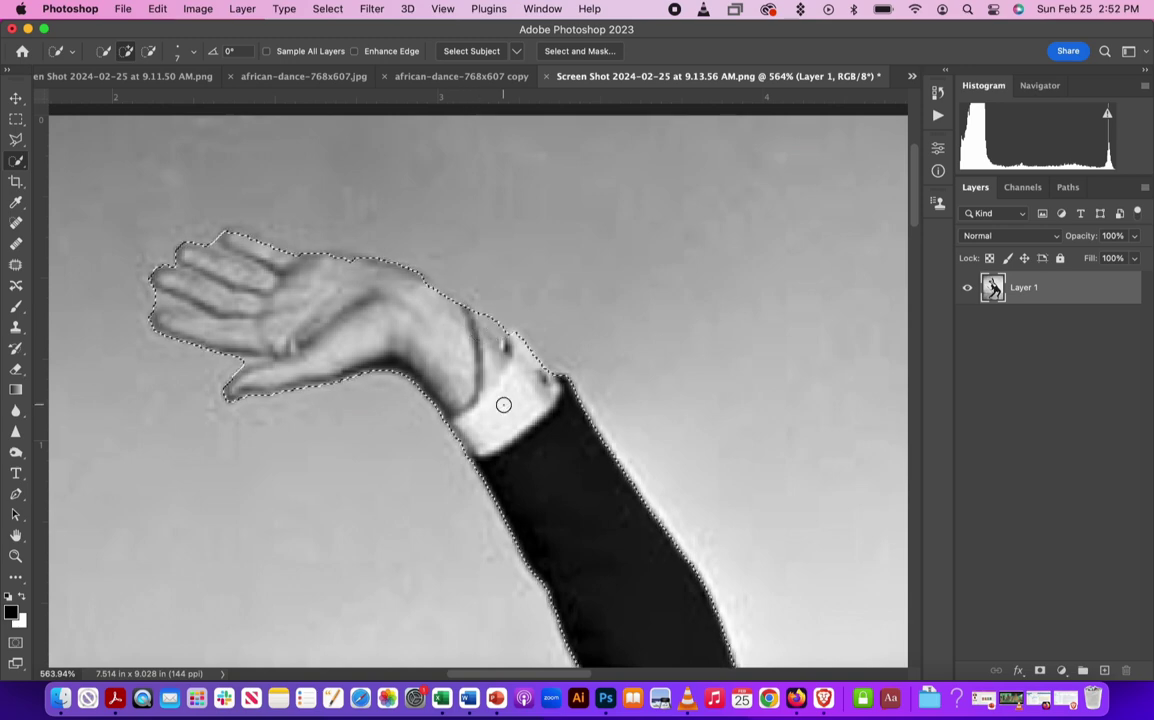
scroll(503, 404, "down", 5)
scroll(500, 402, "down", 5)
scroll(497, 401, "up", 2)
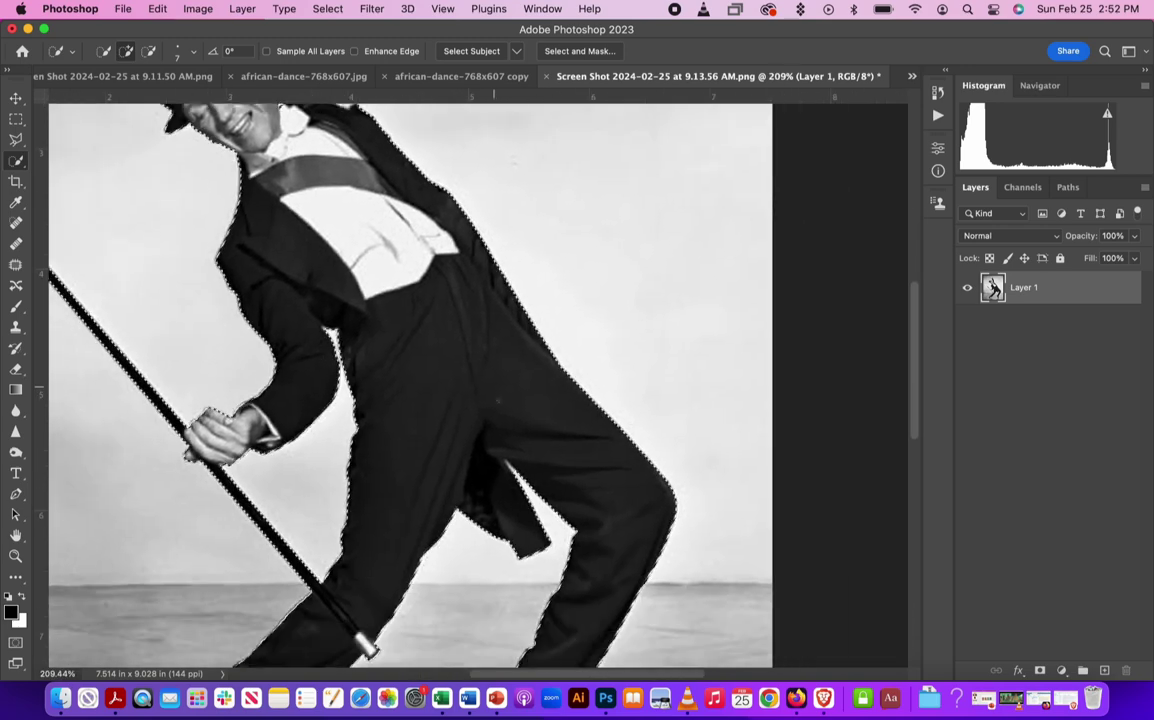
scroll(497, 401, "down", 3)
scroll(497, 401, "down", 3)
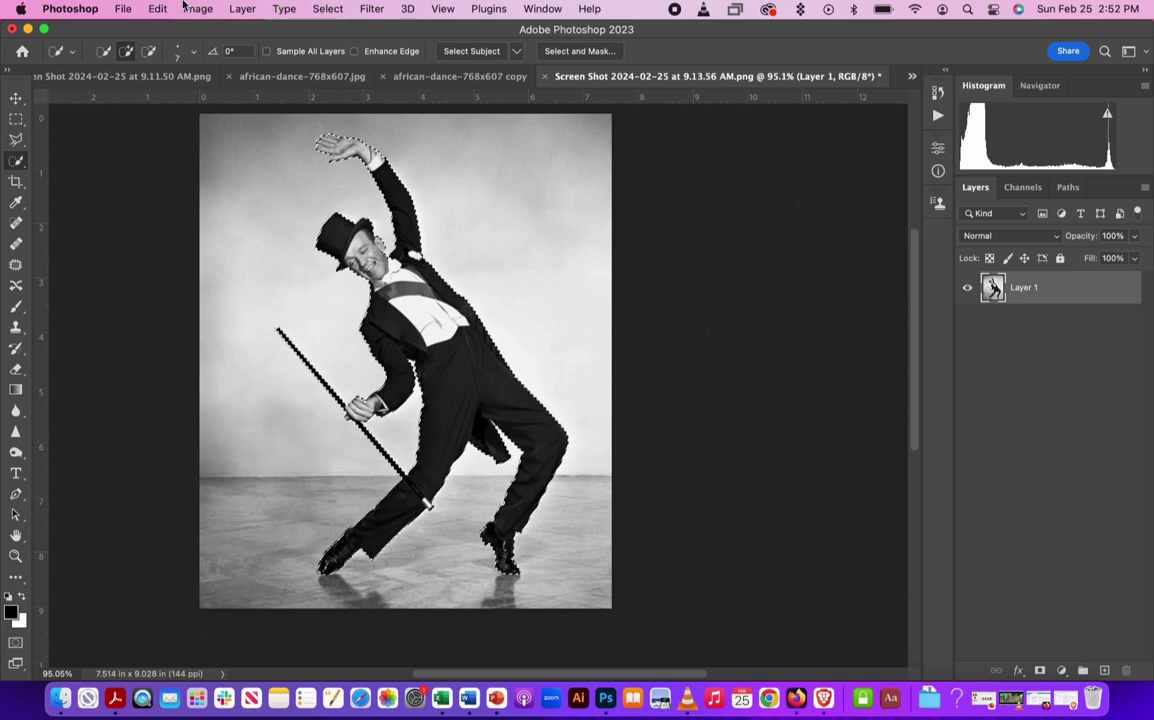
Invert the selection and clear the background, leaving the dancer on transparency.
left_click(327, 9)
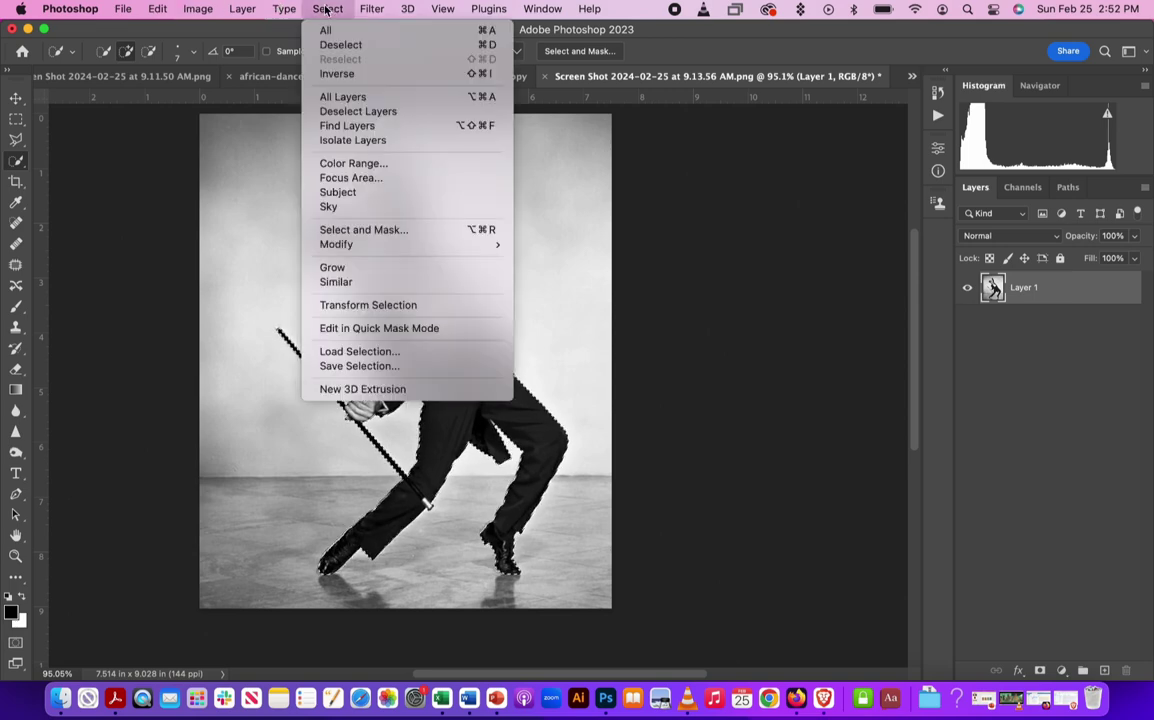
left_click(336, 75)
left_click(162, 9)
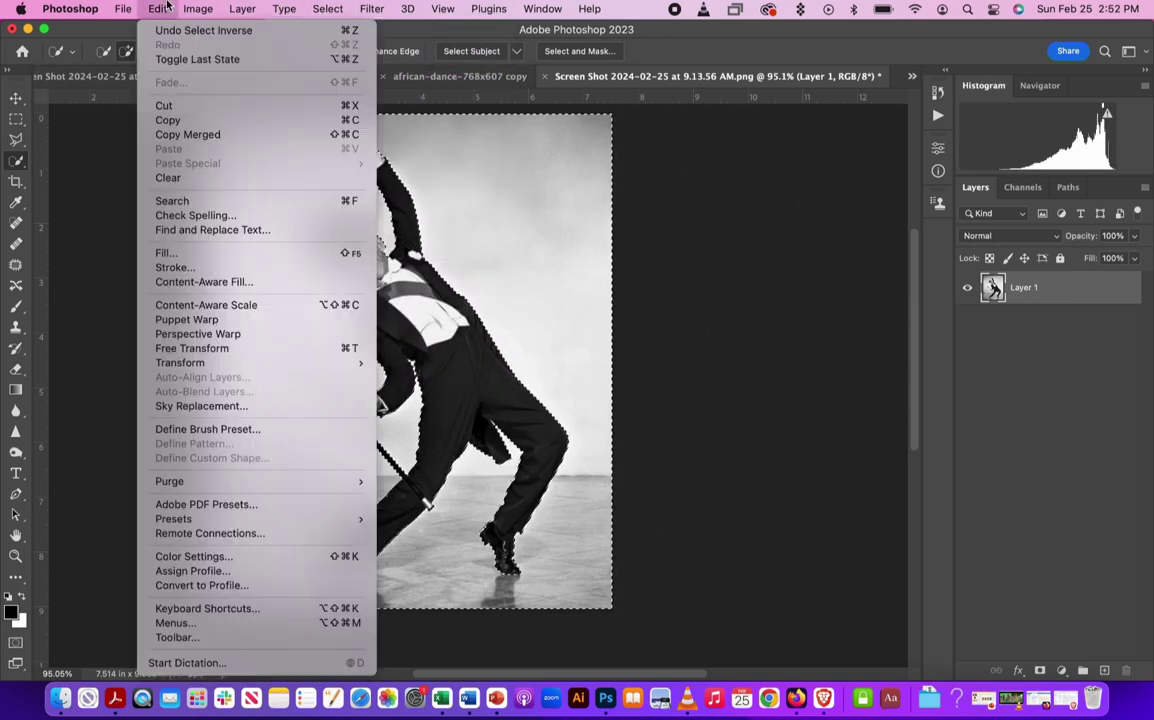
left_click(170, 105)
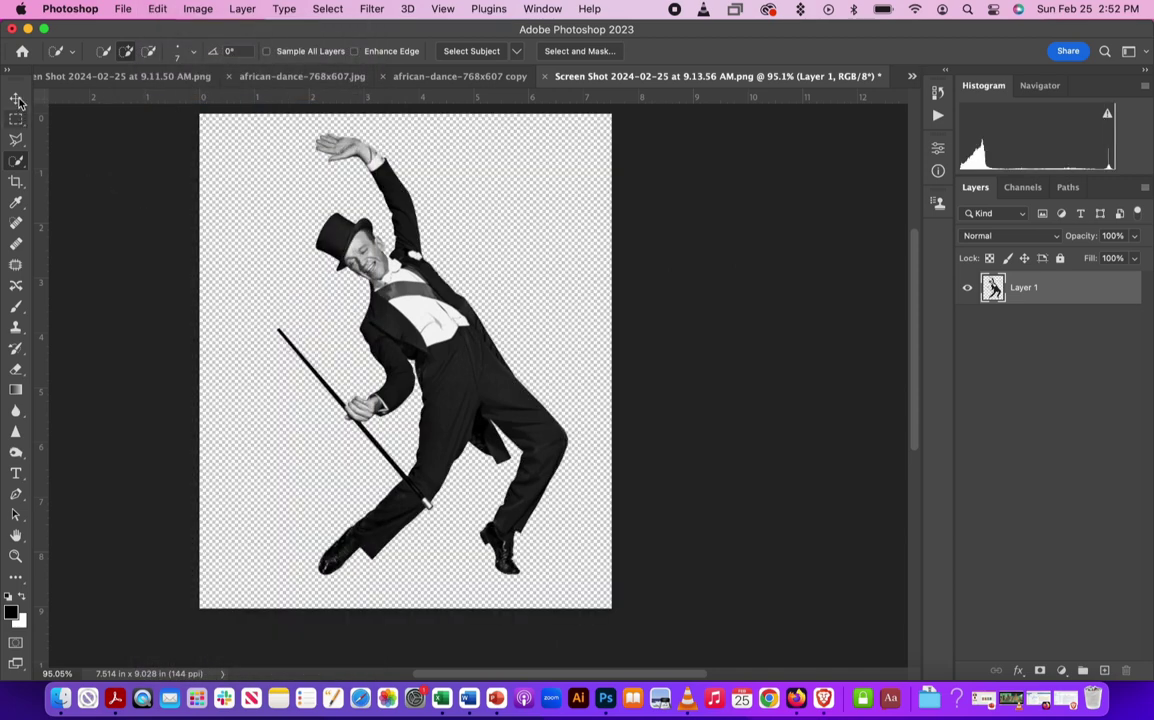
left_click(16, 97)
scroll(352, 364, "up", 3)
scroll(354, 366, "up", 2)
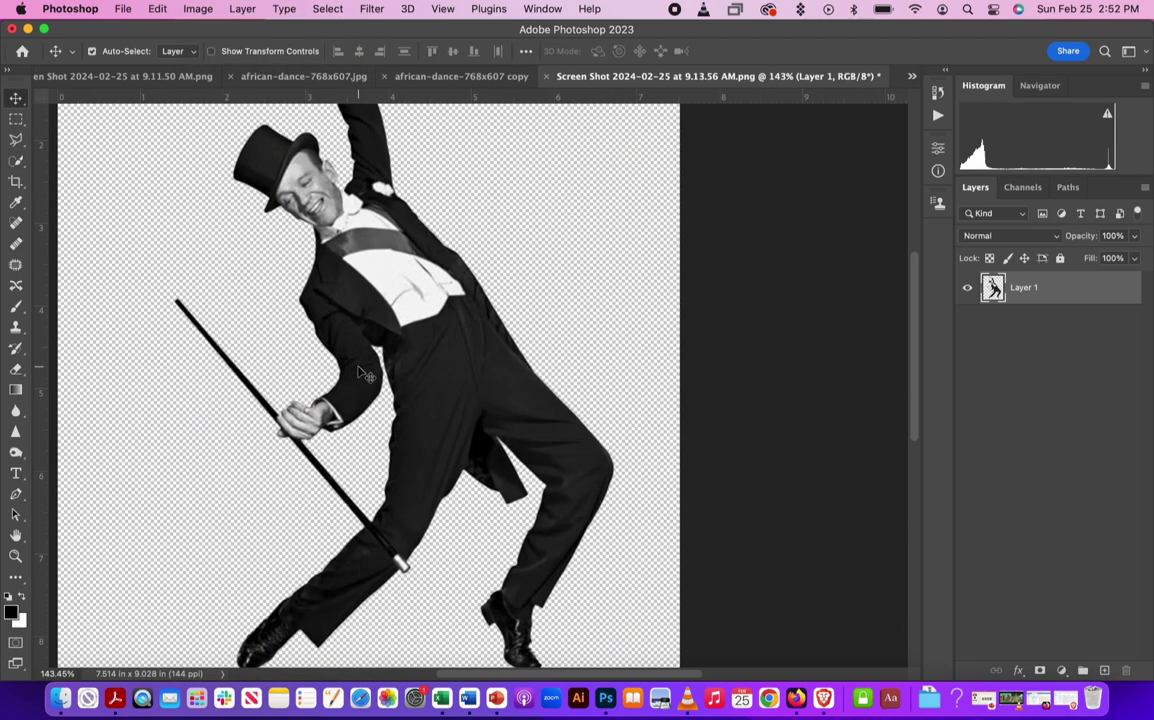
scroll(360, 372, "down", 3)
scroll(362, 372, "down", 2)
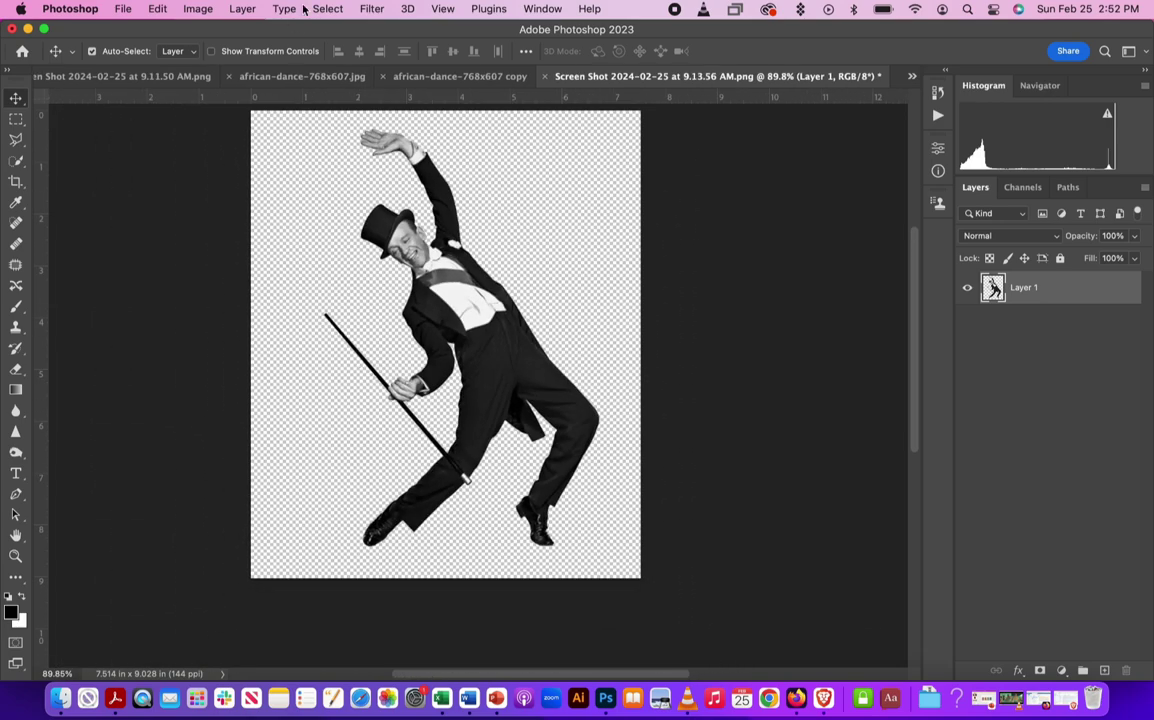
left_click(306, 9)
mouse_move(221, 53)
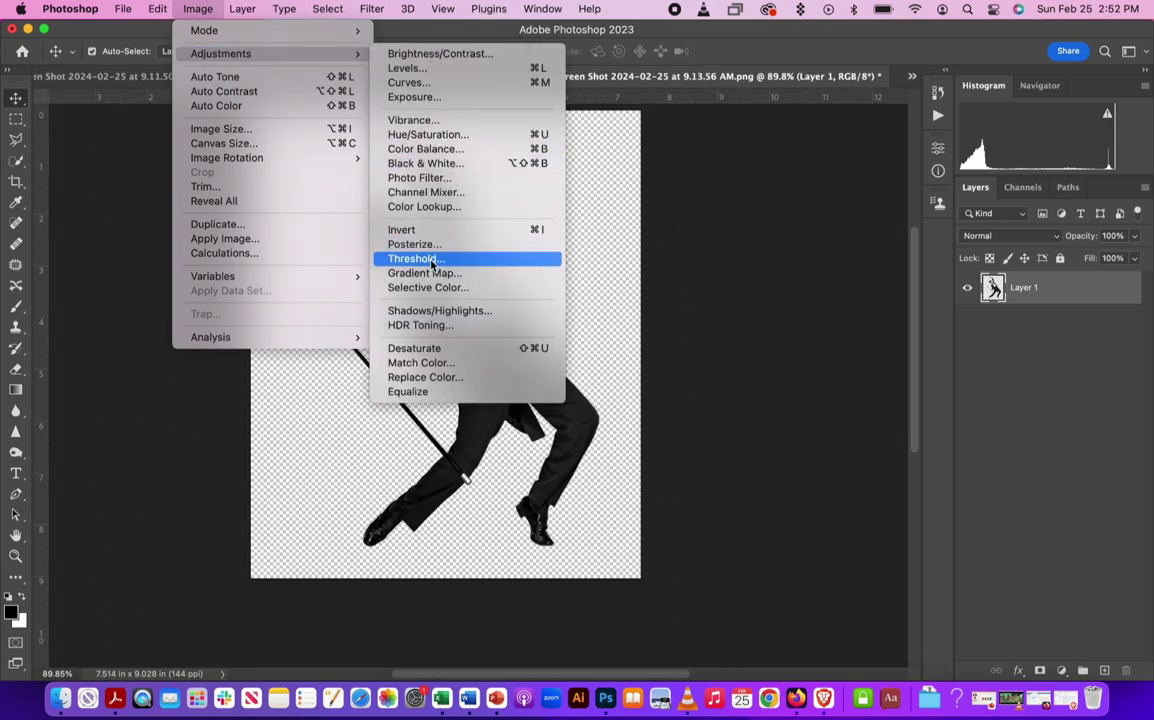
left_click(414, 244)
type("2")
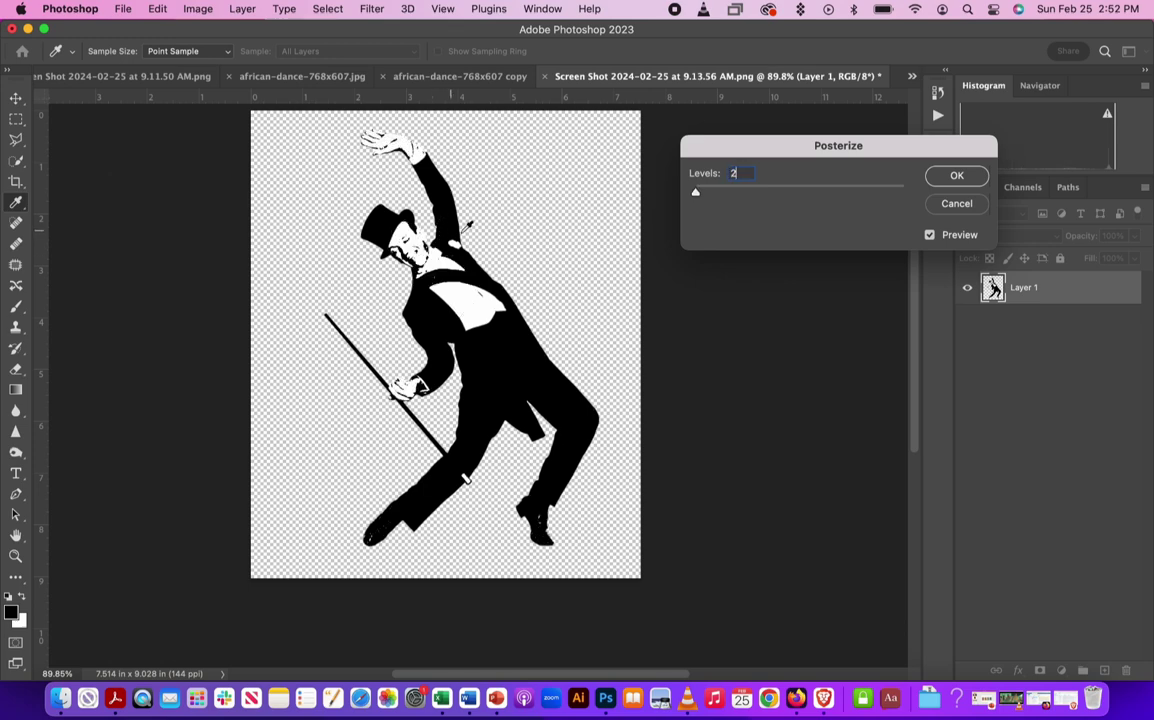
left_click(957, 176)
key("v")
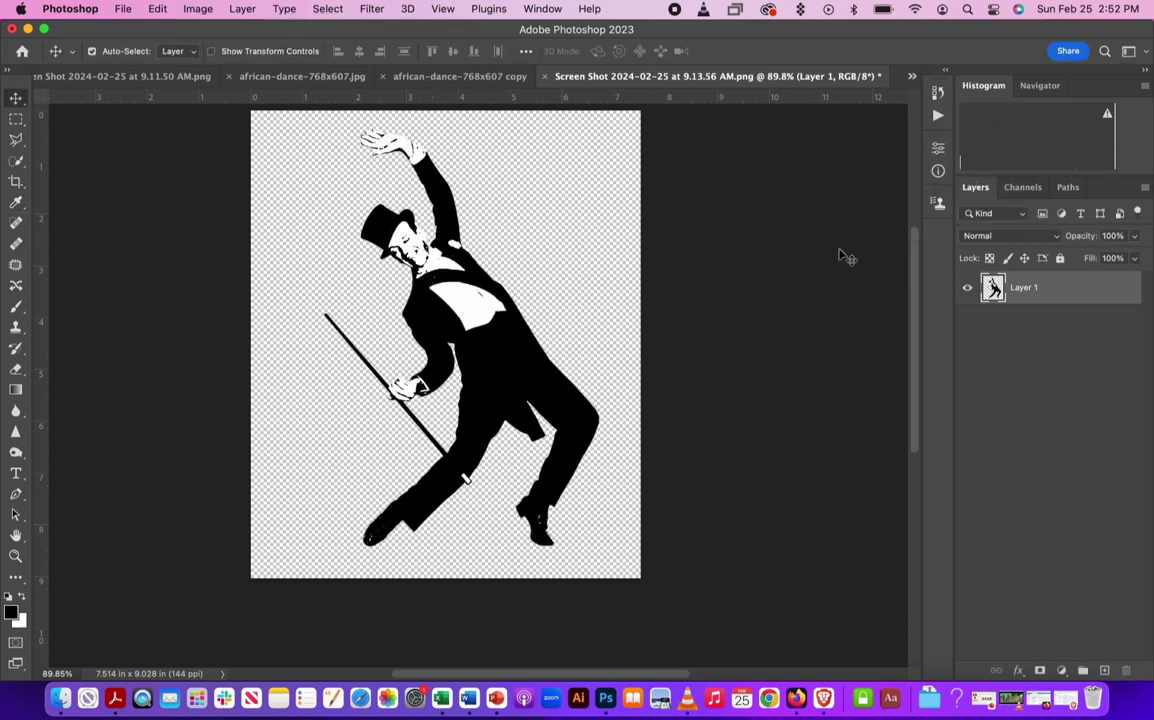
scroll(438, 399, "up", 3)
scroll(438, 399, "up", 5)
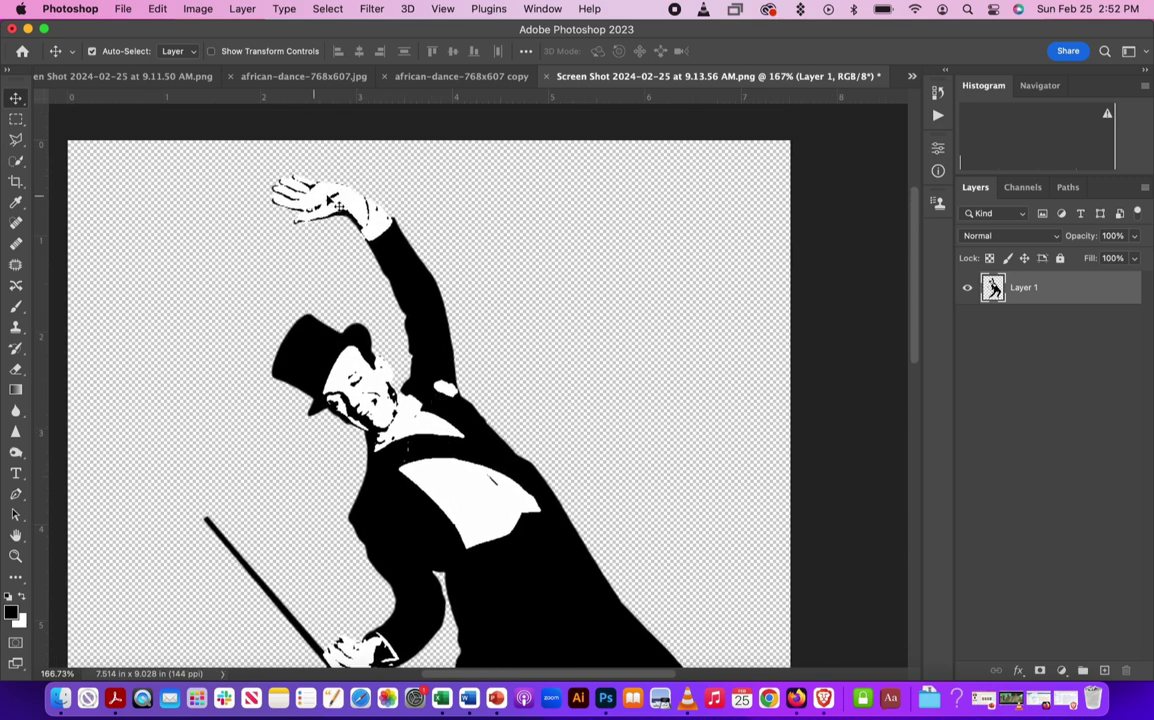
left_click(165, 8)
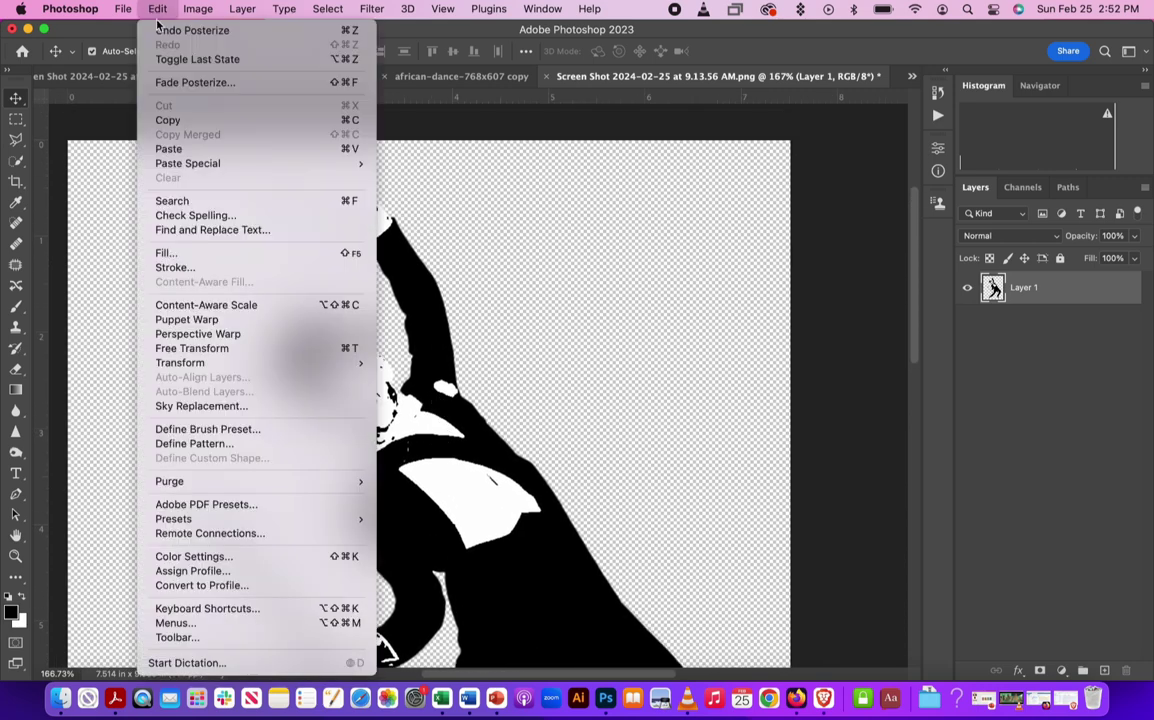
left_click(185, 33)
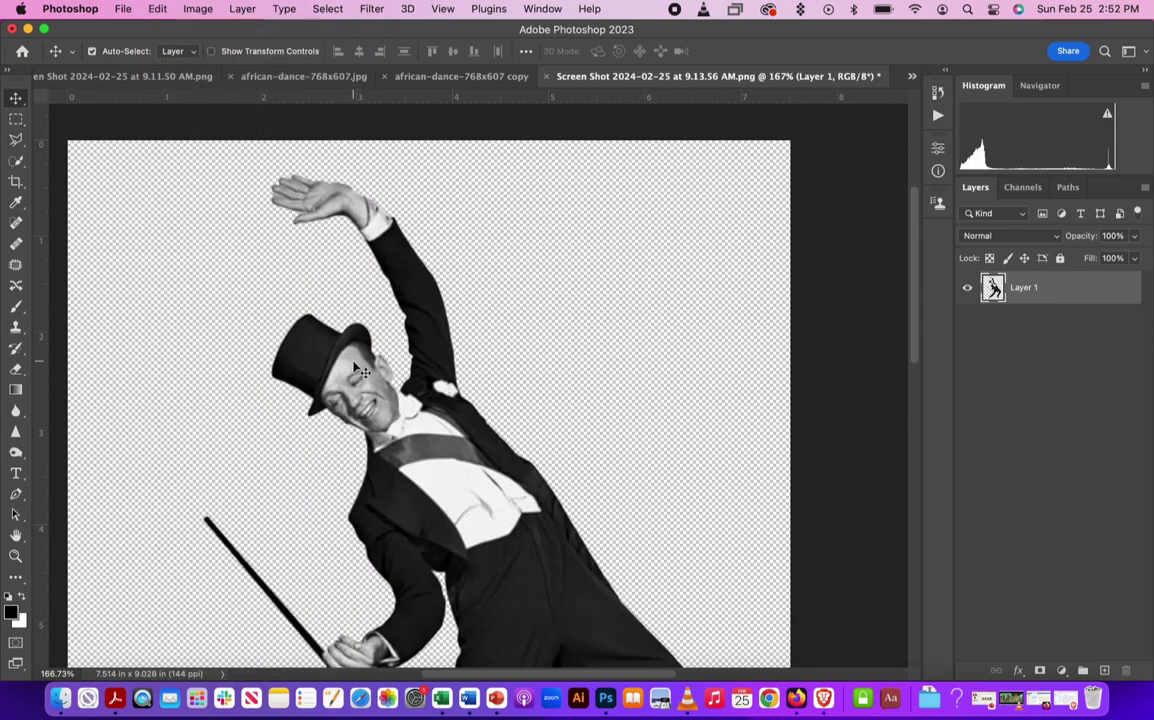
Darken the dancer's wrist and cuff with the Burn tool.
left_click(17, 457)
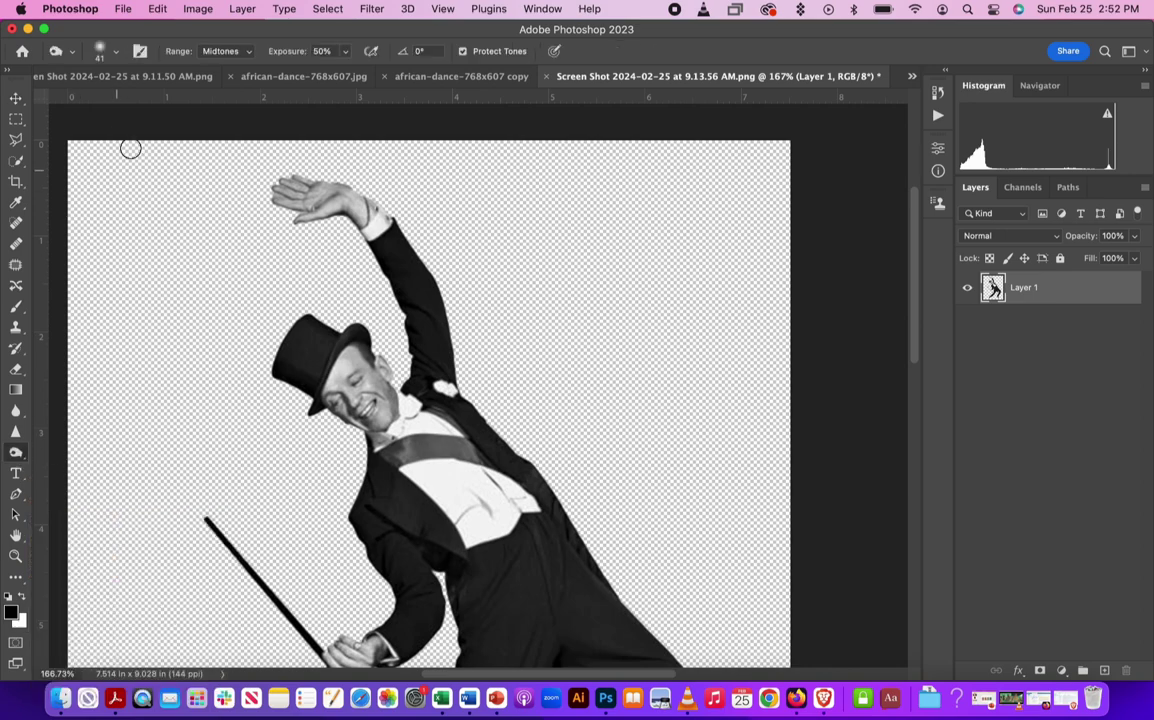
scroll(295, 216, "up", 1)
scroll(295, 216, "up", 2)
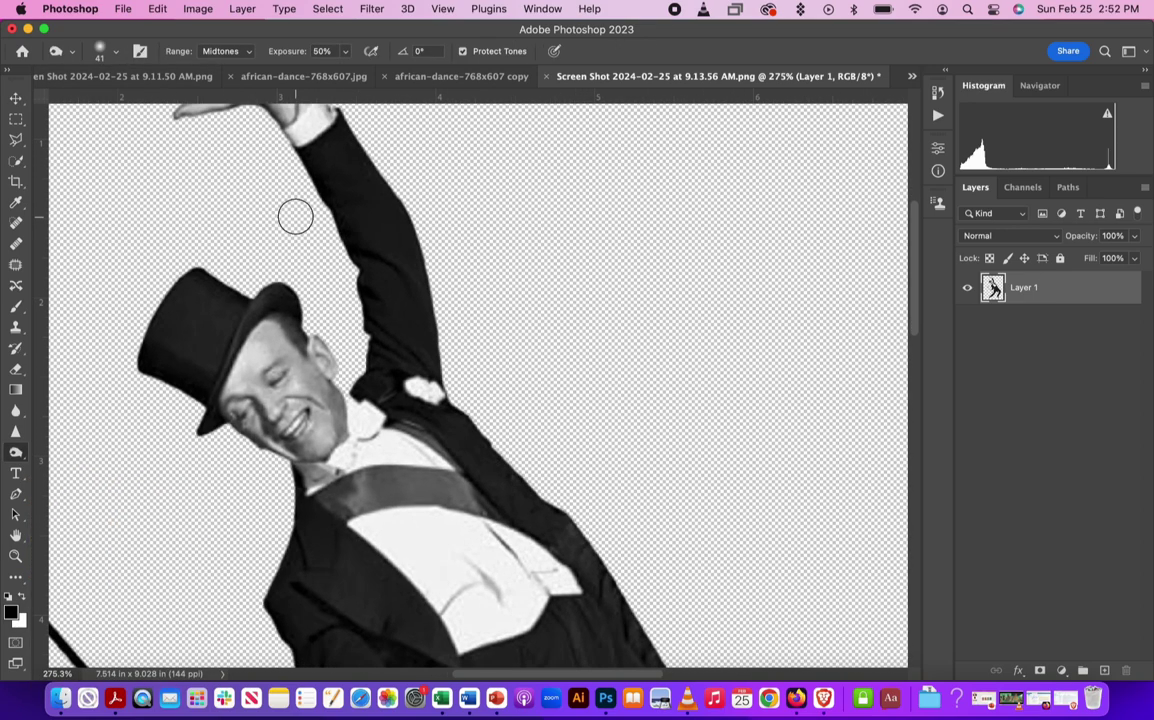
scroll(296, 216, "up", 2)
mouse_move(410, 309)
left_mouse_down()
mouse_move(382, 276)
mouse_move(309, 237)
mouse_move(273, 260)
mouse_move(273, 247)
mouse_move(367, 286)
mouse_move(325, 252)
mouse_move(290, 245)
mouse_move(370, 255)
mouse_move(427, 300)
mouse_move(330, 211)
mouse_move(285, 259)
left_mouse_up()
Burn the shading from hat brim along the jaw to the collar and hand.
scroll(300, 320, "down", 5)
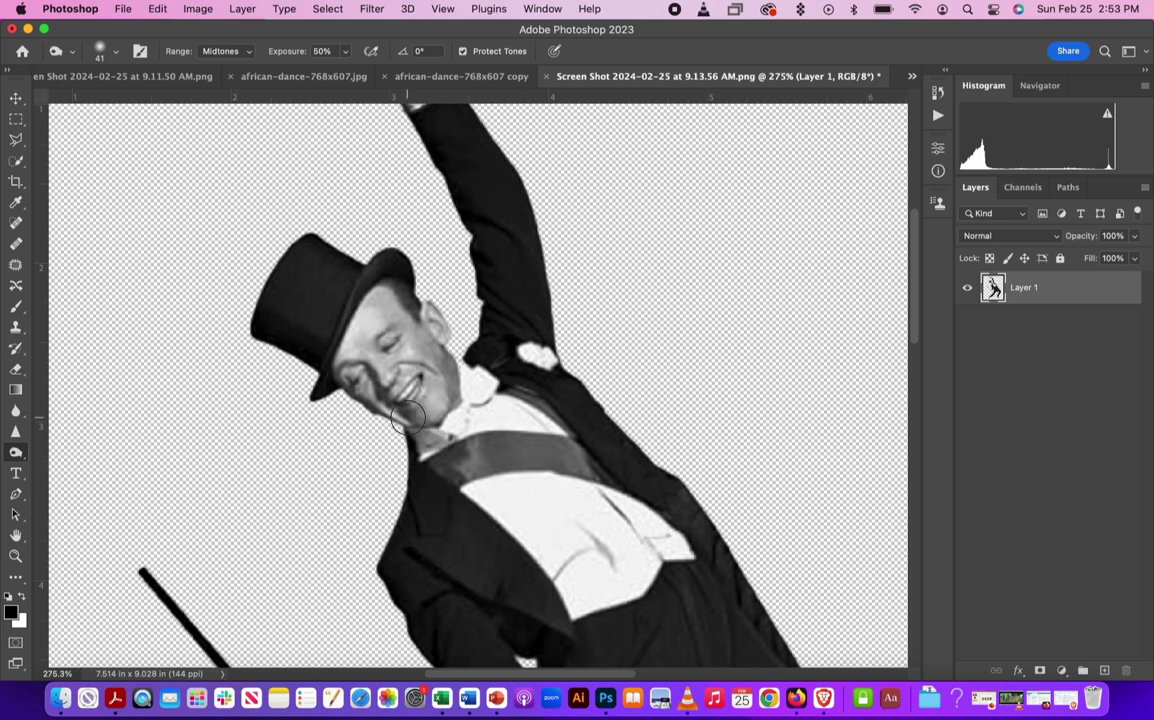
mouse_move(330, 377)
left_mouse_down()
mouse_move(304, 336)
mouse_move(443, 416)
mouse_move(380, 385)
mouse_move(382, 420)
mouse_move(380, 400)
mouse_move(300, 335)
mouse_move(384, 425)
mouse_move(352, 393)
left_mouse_up()
scroll(352, 393, "down", 10)
mouse_move(376, 310)
left_mouse_down()
mouse_move(355, 325)
mouse_move(400, 305)
mouse_move(469, 341)
mouse_move(343, 394)
mouse_move(325, 361)
mouse_move(358, 332)
mouse_move(400, 358)
left_mouse_up()
scroll(505, 490, "down", 5)
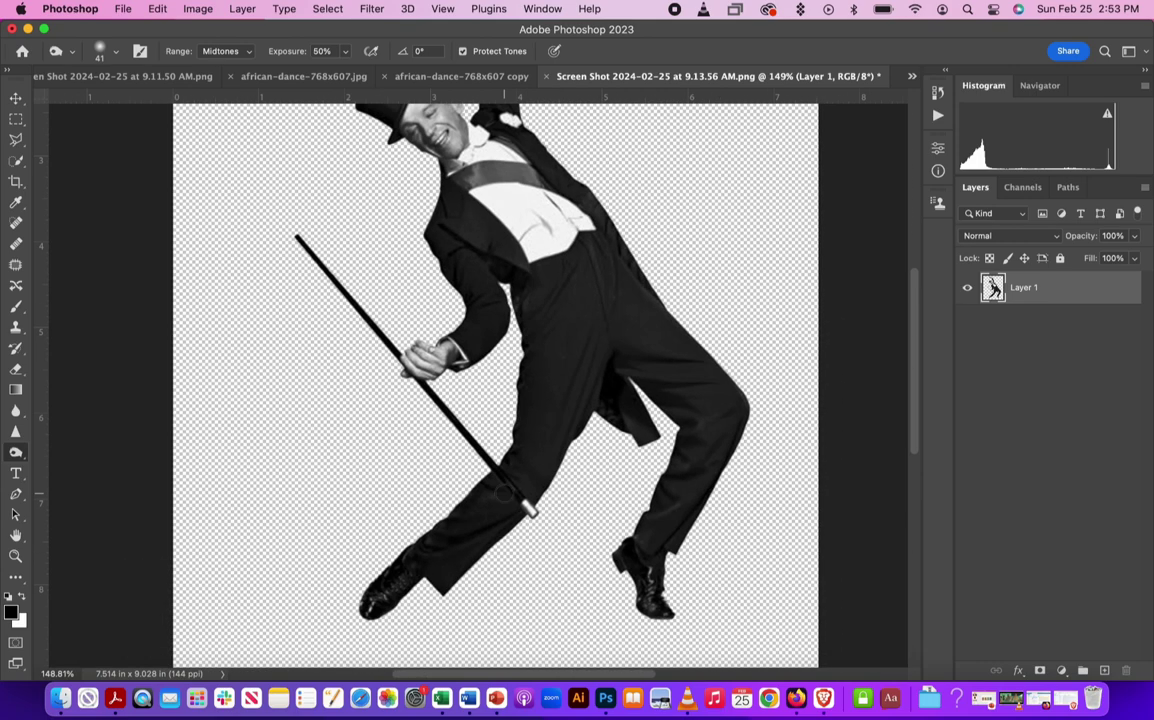
scroll(505, 490, "up", 3)
scroll(505, 490, "up", 3)
scroll(505, 493, "down", 3)
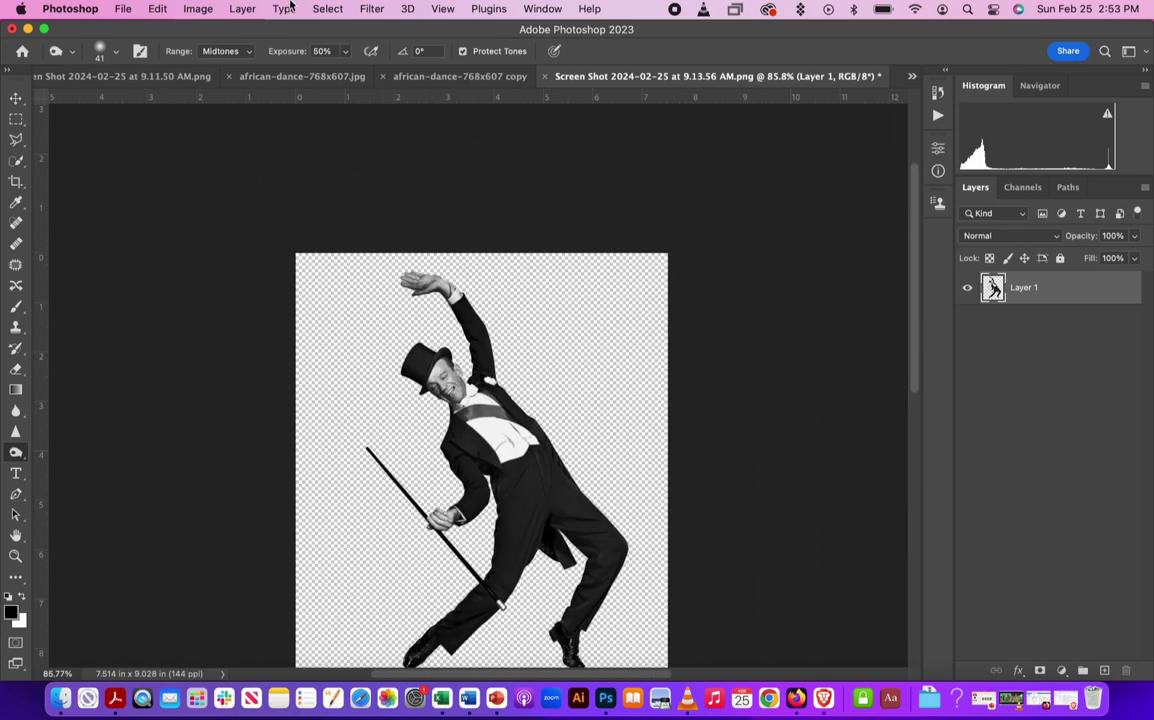
Raise the dancer's contrast to 31 with Brightness/Contrast.
left_click(198, 9)
mouse_move(221, 54)
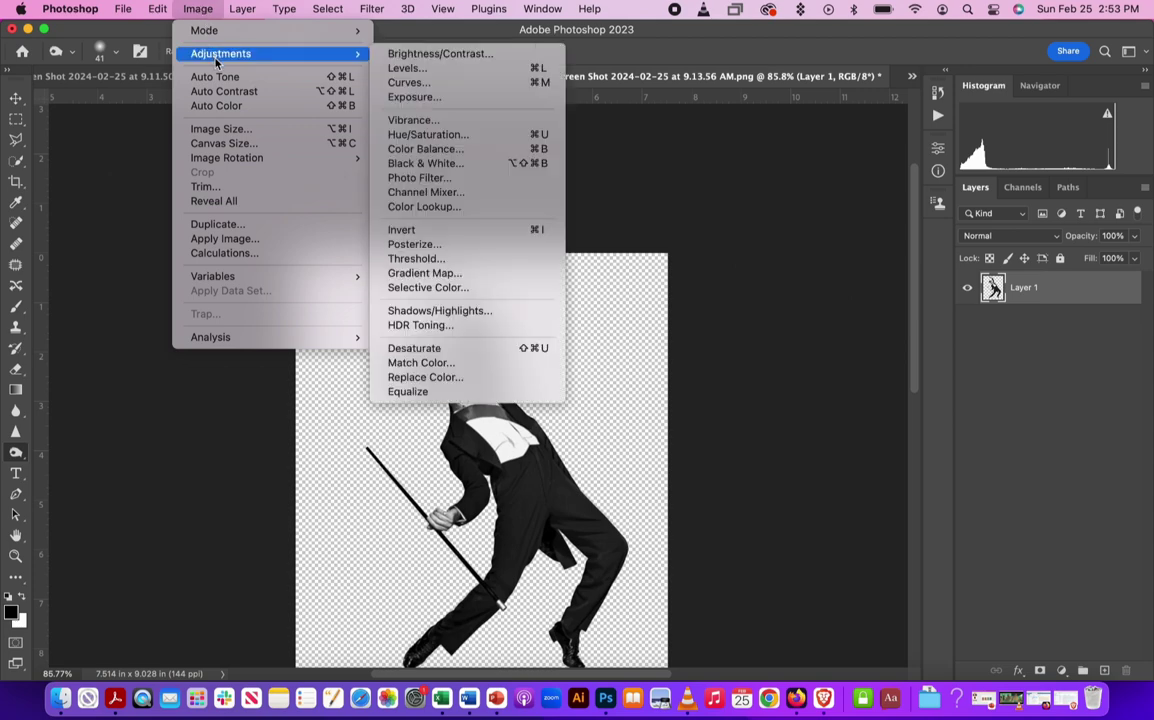
left_click(403, 54)
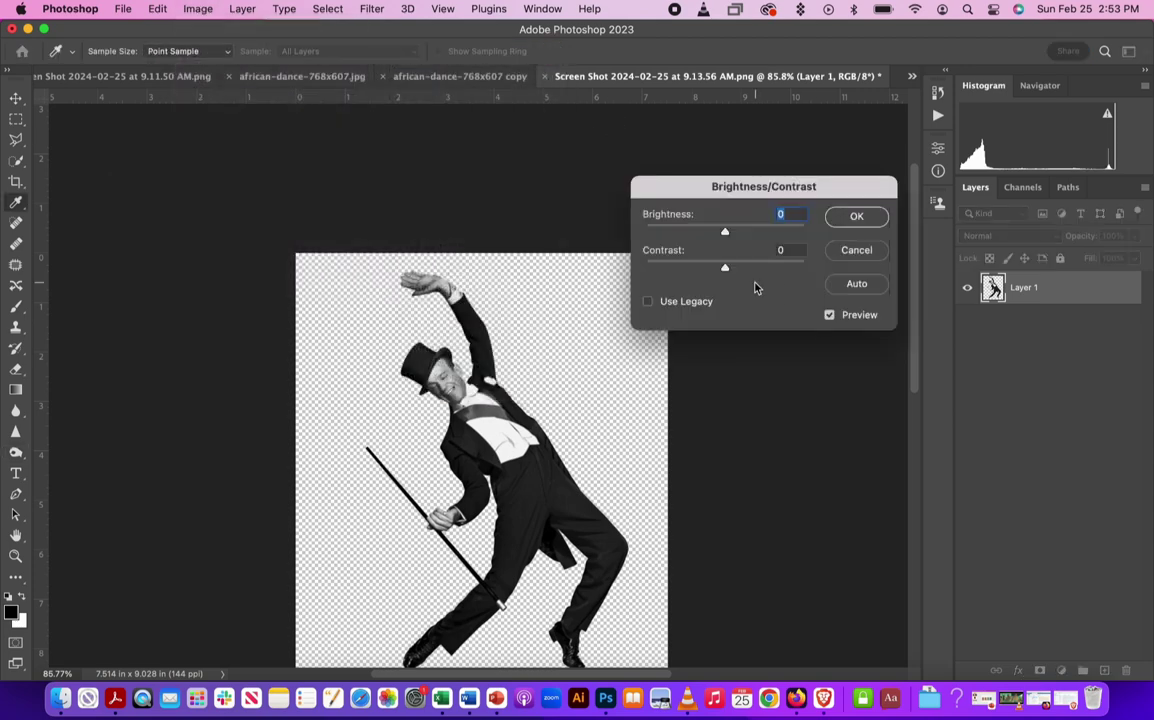
left_click_drag(725, 267, 750, 268)
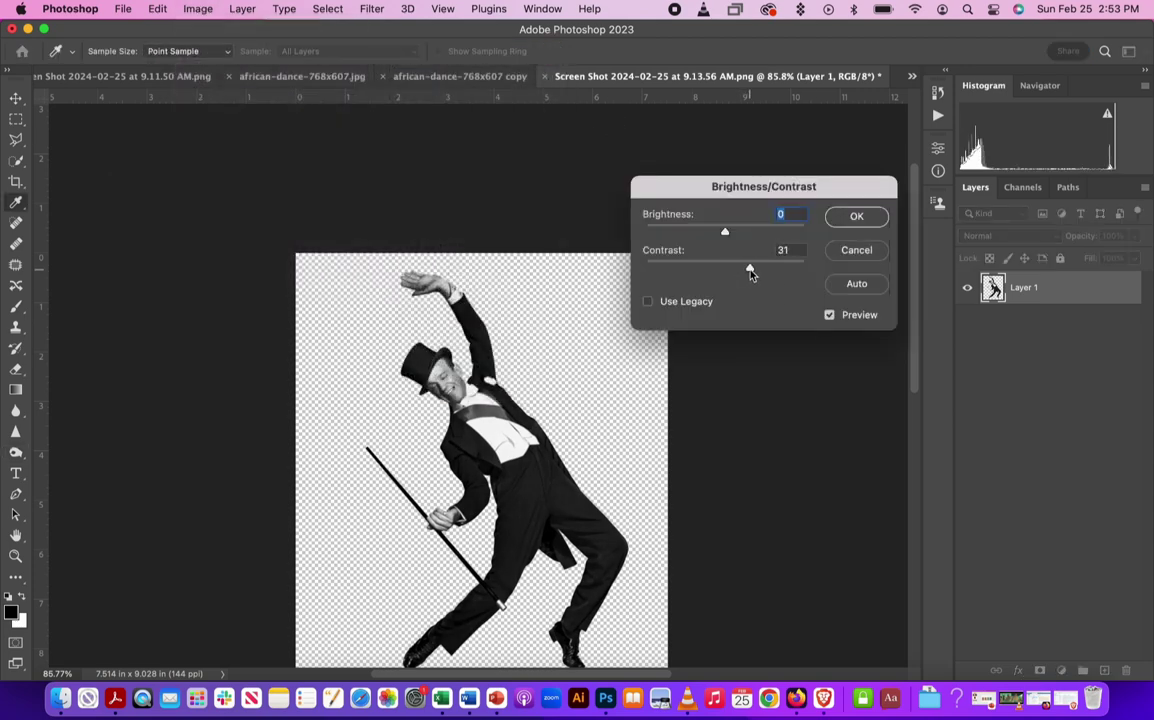
left_click(857, 217)
key("o")
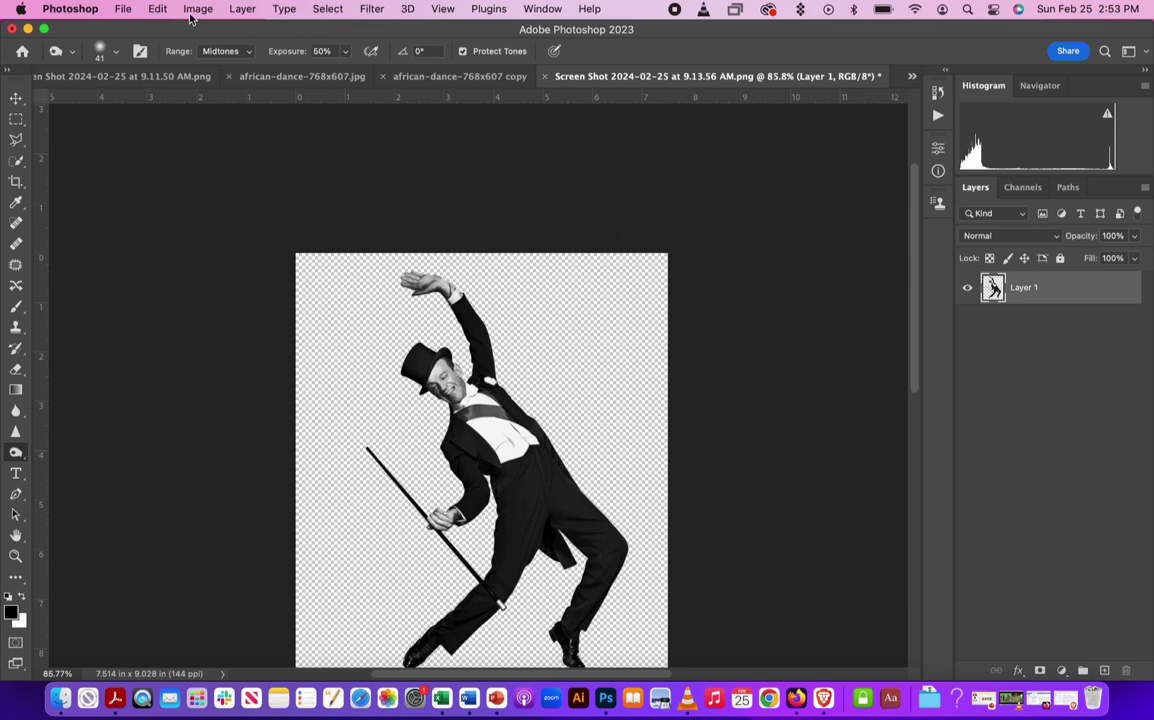
Set Posterize to 2 levels.
left_click(197, 9)
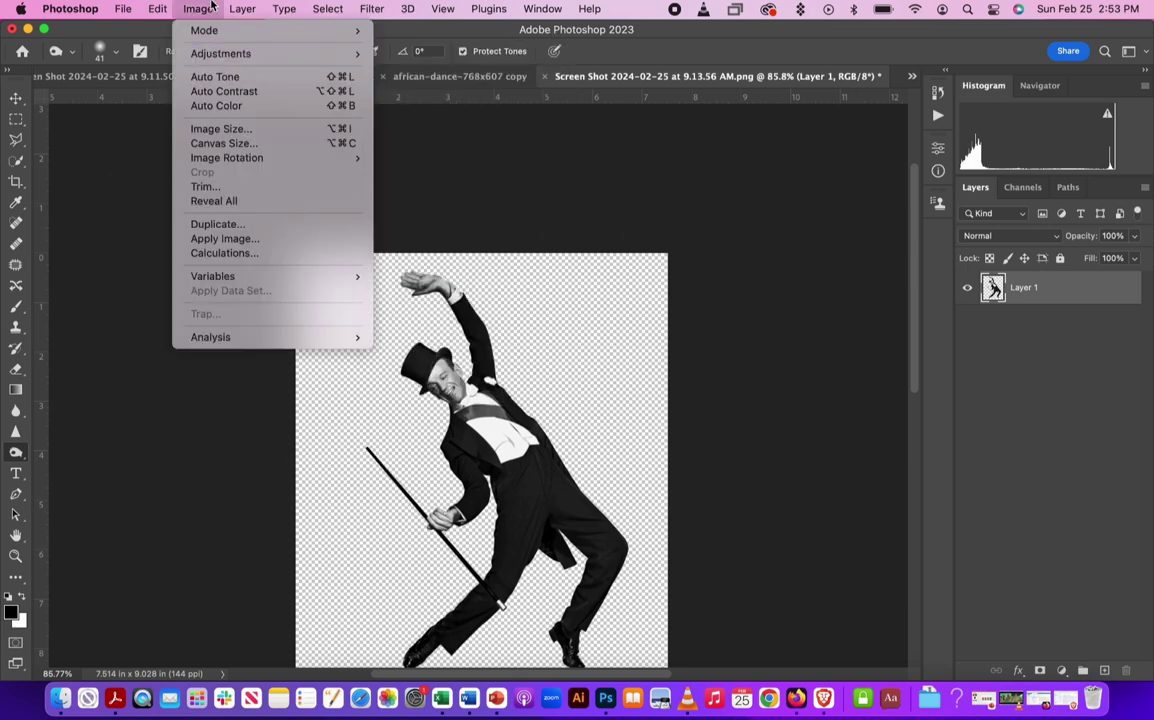
left_click(429, 244)
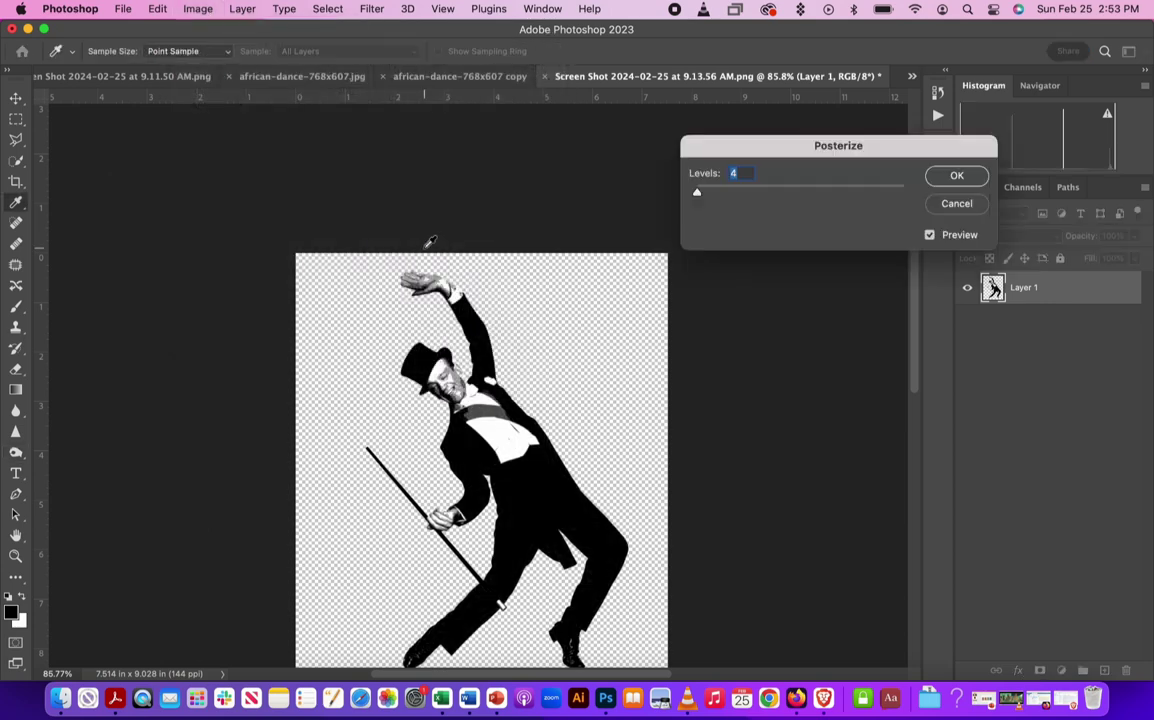
type("2")
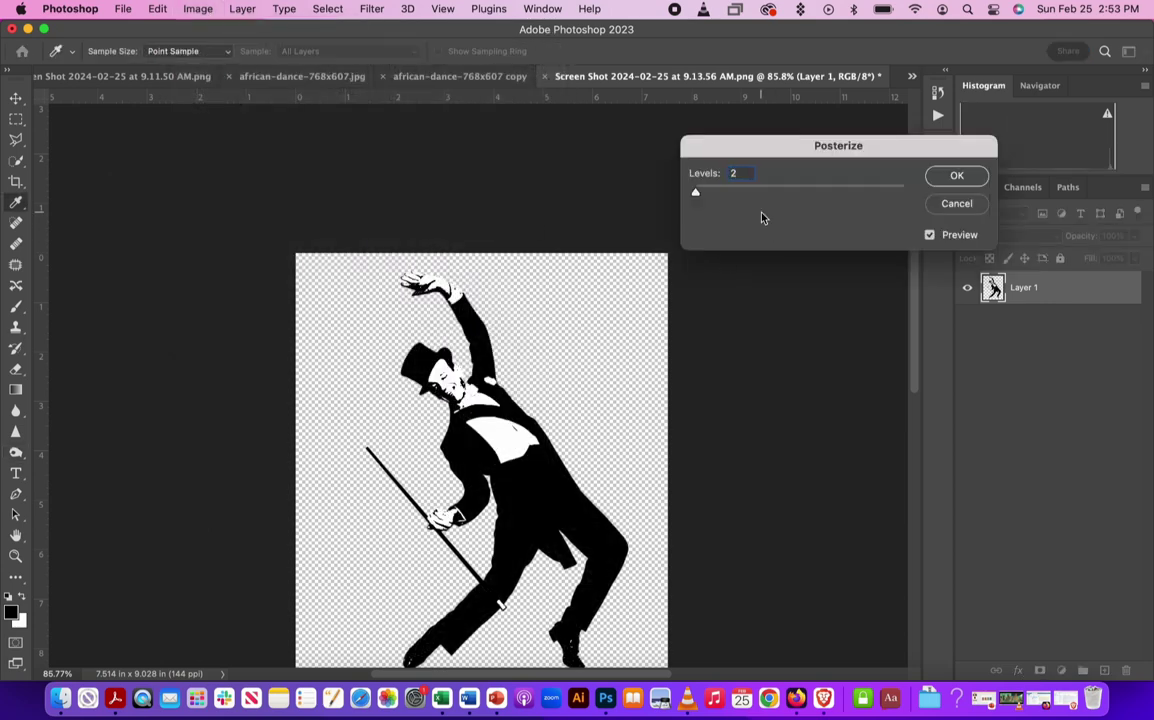
left_click(950, 177)
Apply the 2-level Posterize and lighten the dark patch at the dancer's neck.
left_click(952, 177)
key("o")
scroll(476, 381, "up", 2)
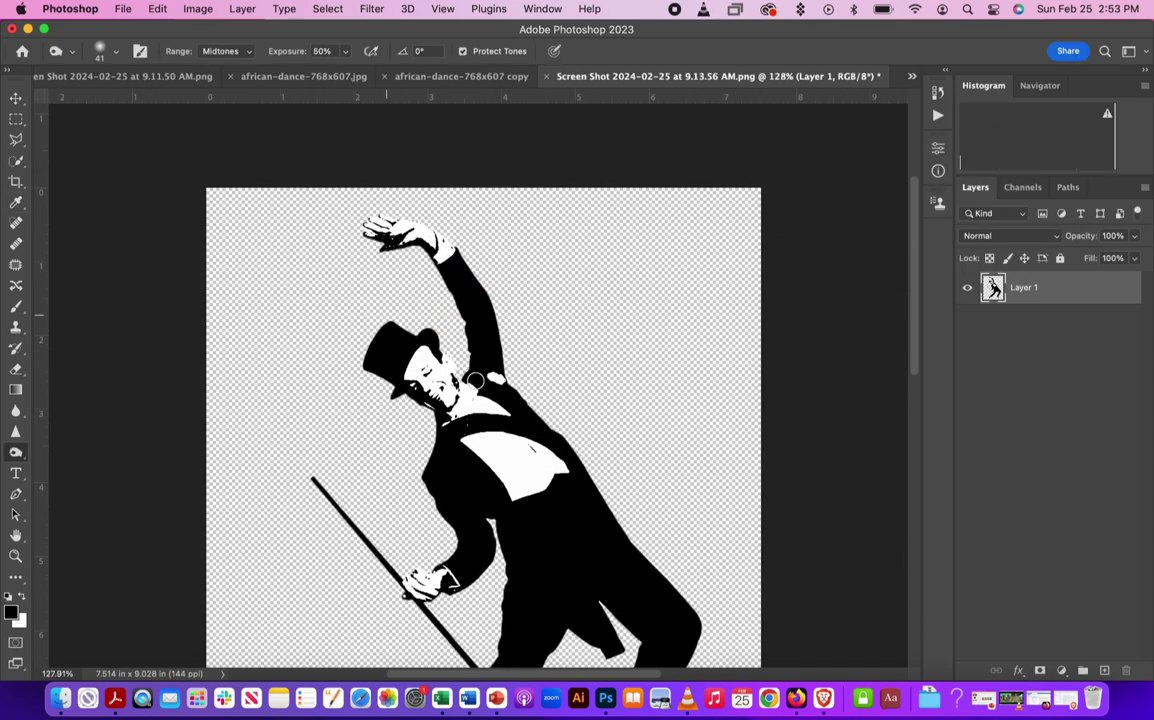
scroll(476, 381, "up", 2)
scroll(476, 381, "up", 2)
scroll(475, 380, "up", 2)
left_click_drag(475, 380, 450, 395)
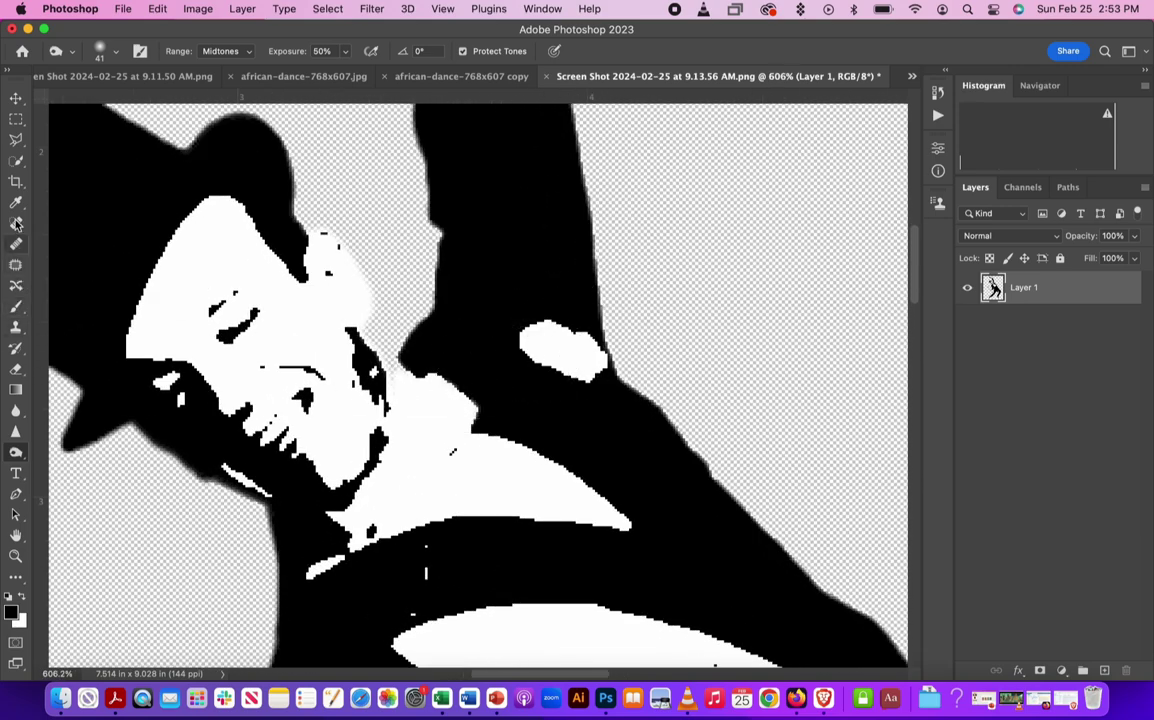
Paint black over the white spot on the arm with an enlarged brush.
left_click(16, 306)
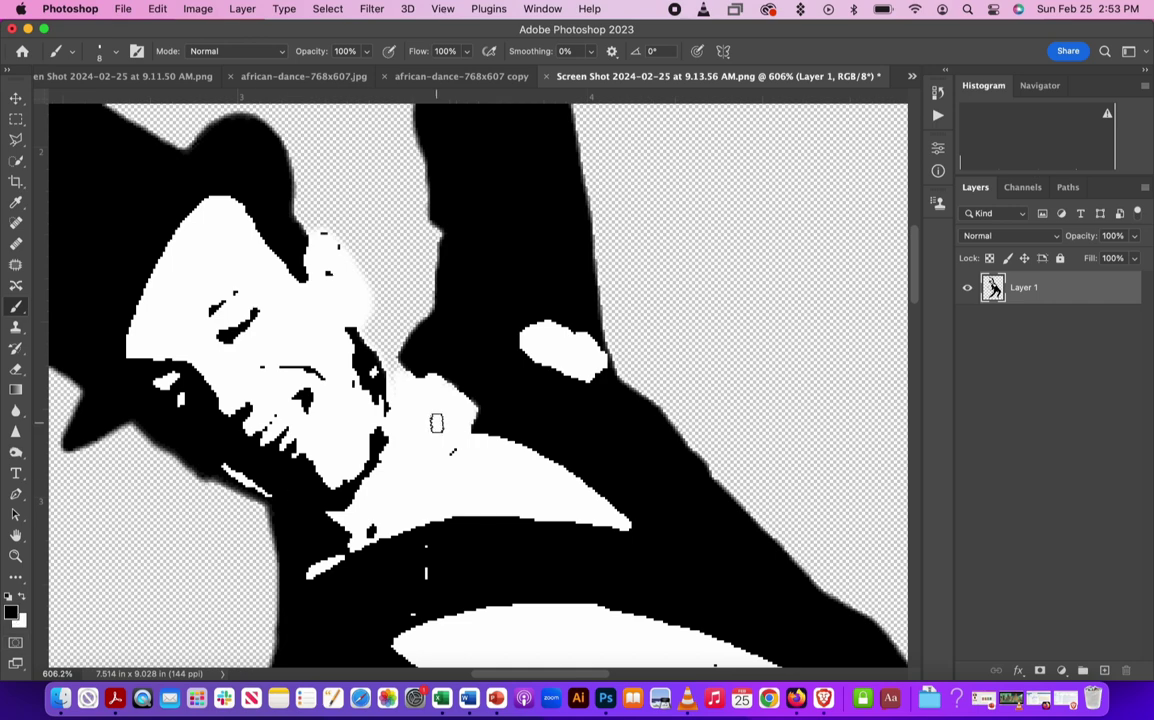
key("bracketright")
key("bracketright")
key("bracketright")
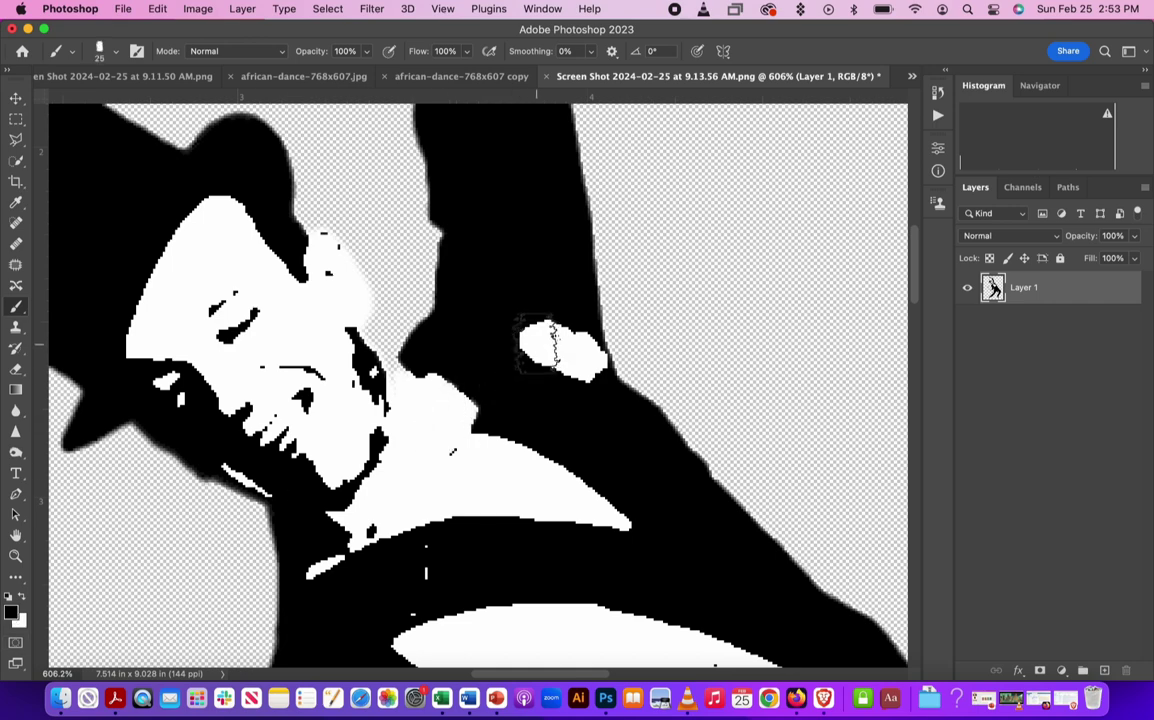
left_click_drag(528, 340, 585, 368)
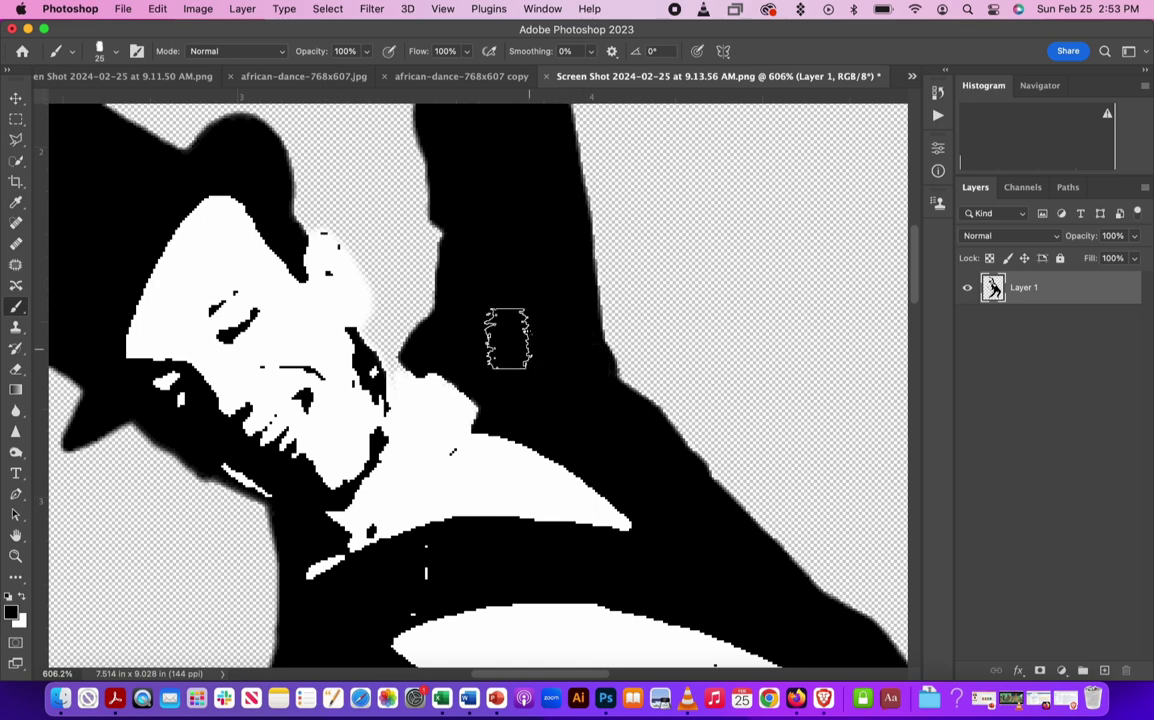
scroll(390, 500, "down", 2)
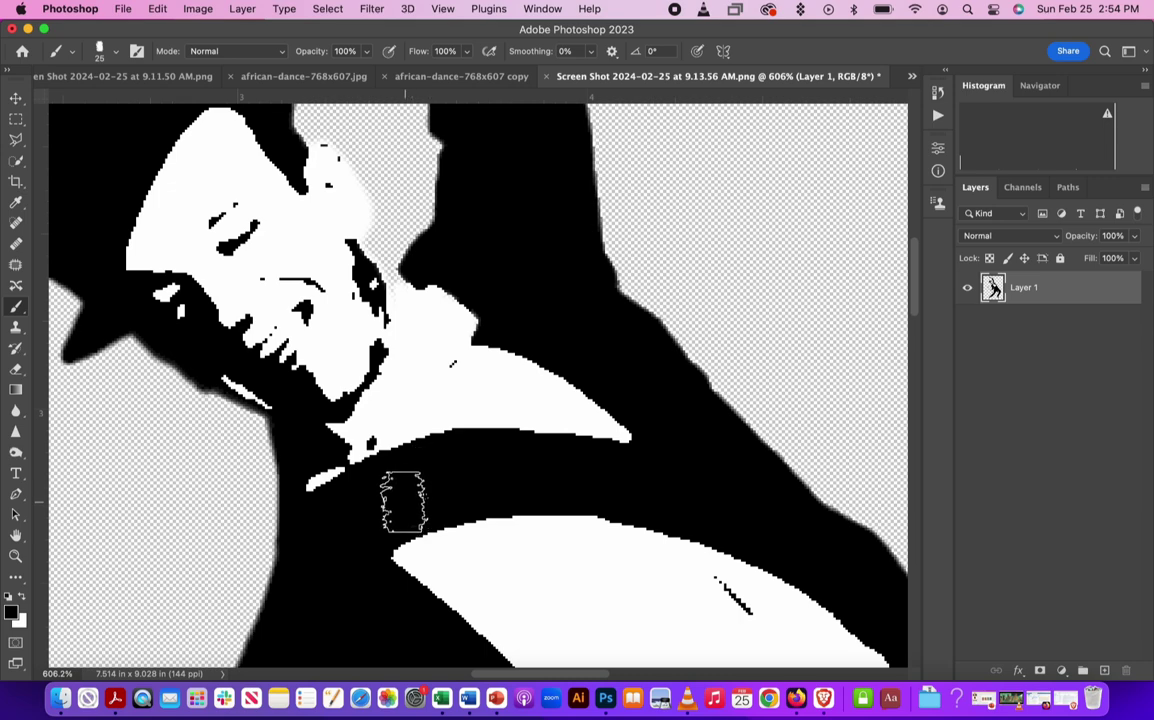
With a smaller brush, paint black over the white stroke by the neck.
key("bracketleft")
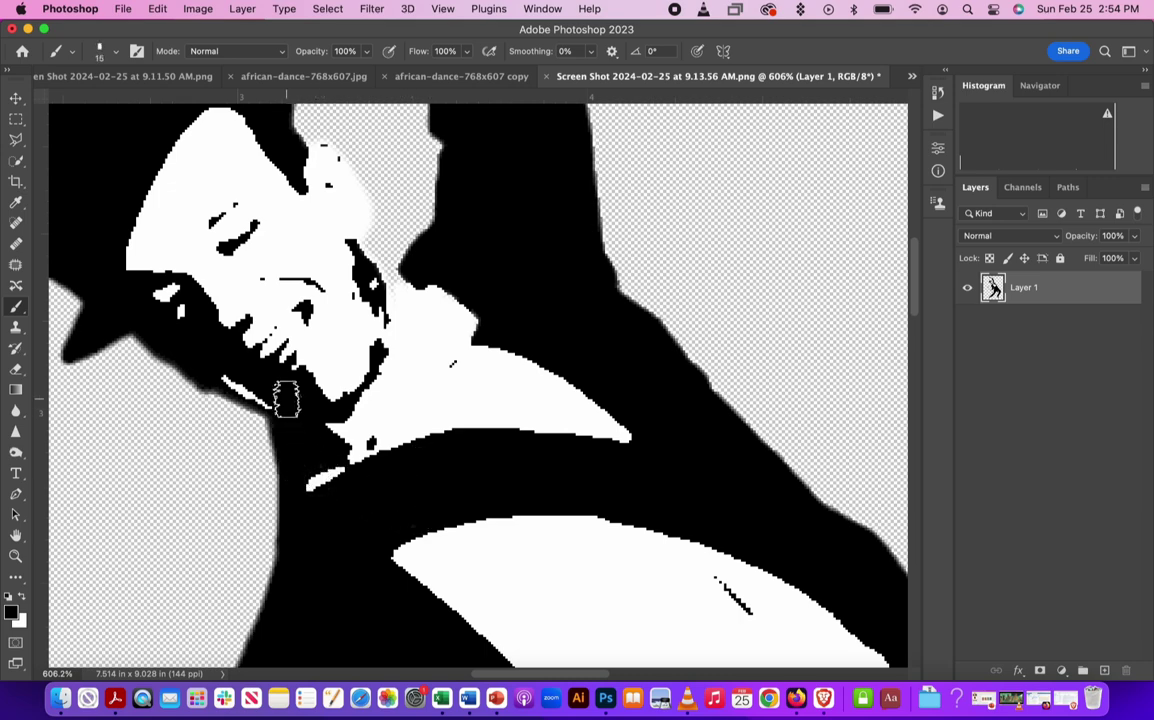
key("bracketleft")
left_click_drag(283, 394, 220, 373)
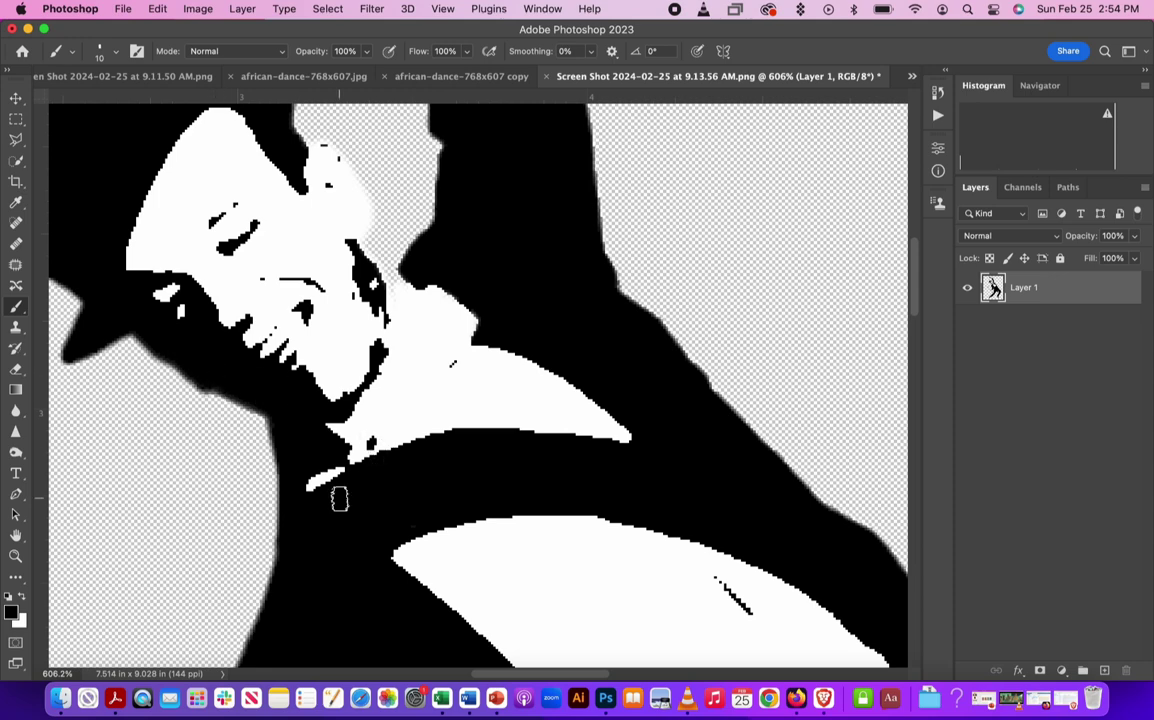
scroll(339, 499, "up", 3)
scroll(339, 499, "up", 5)
scroll(339, 499, "down", 3)
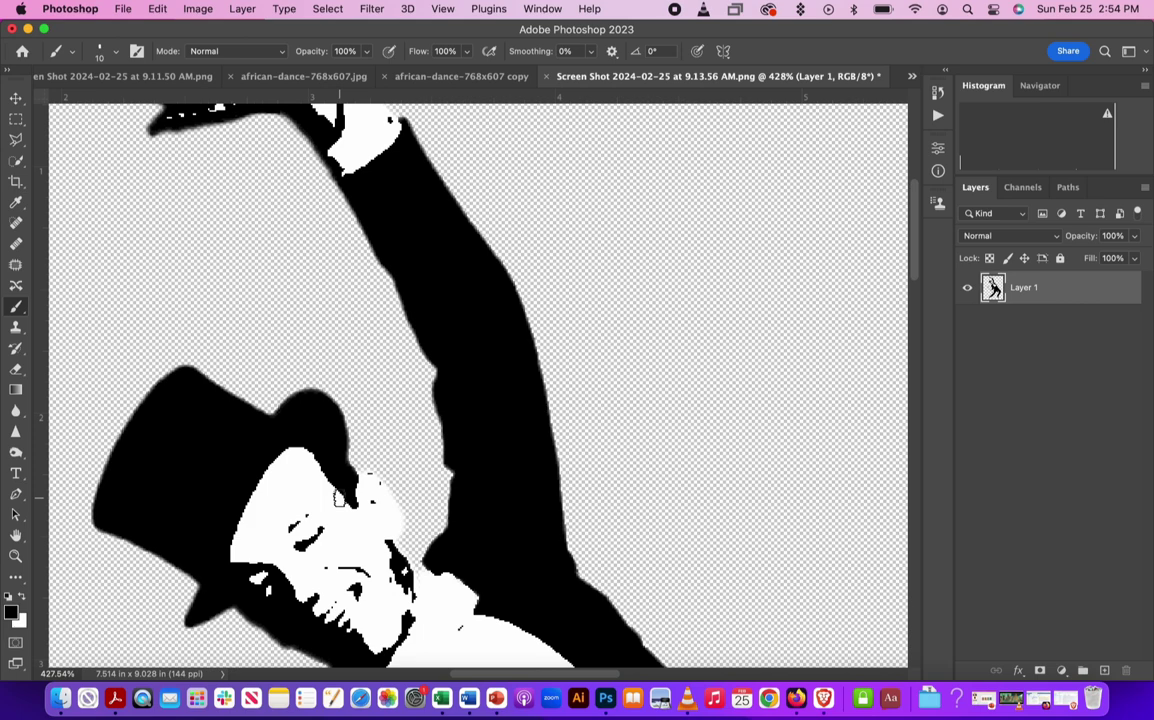
scroll(368, 492, "down", 2)
scroll(377, 525, "down", 2)
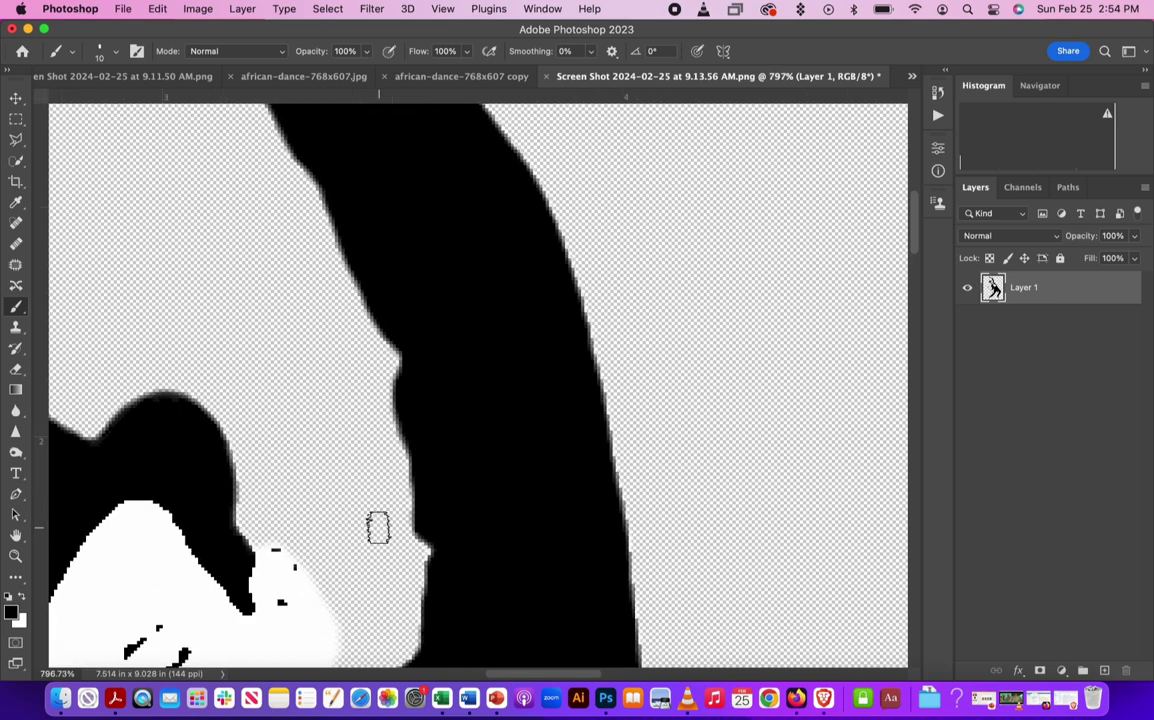
scroll(377, 527, "down", 1)
key("bracketleft")
key("bracketleft")
key("bracketleft")
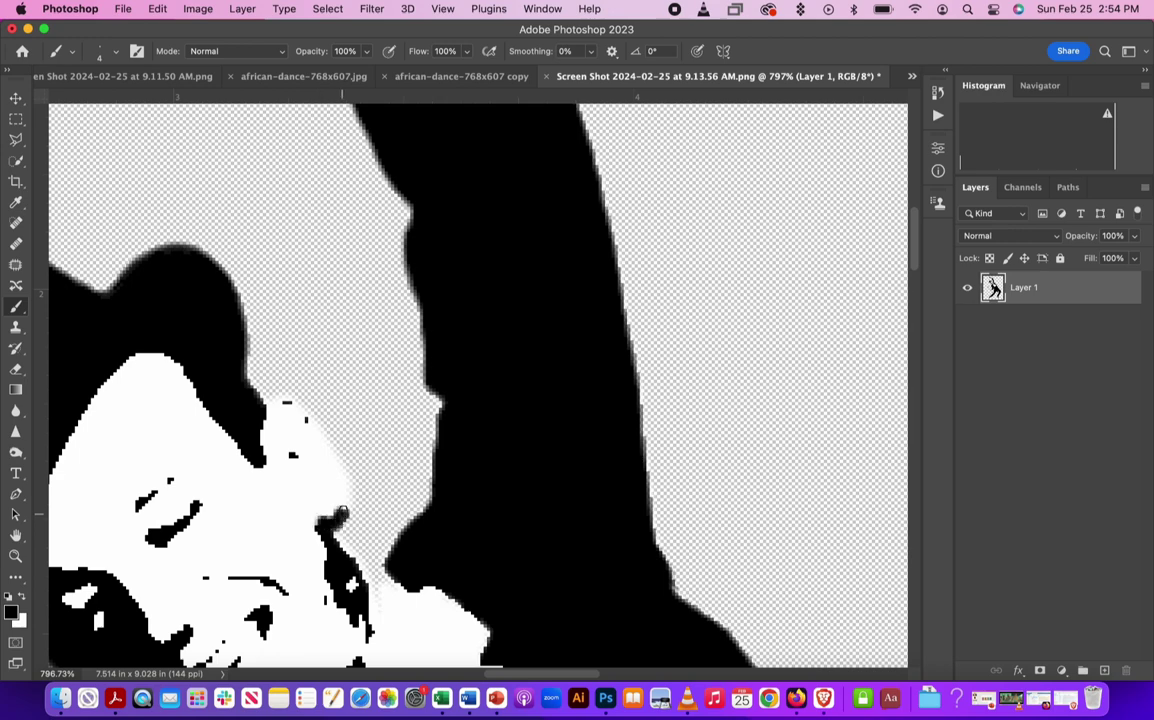
scroll(352, 555, "up", 5)
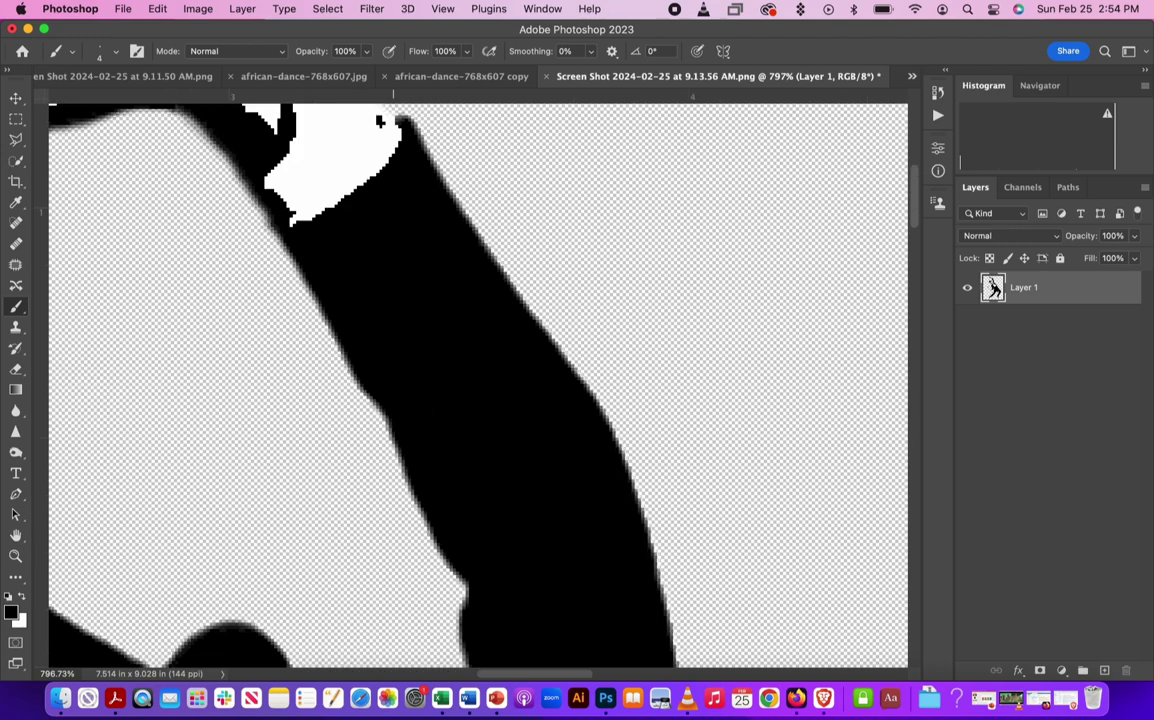
scroll(352, 555, "up", 5)
scroll(352, 555, "up", 5)
scroll(351, 553, "up", 5)
scroll(351, 553, "left", 5)
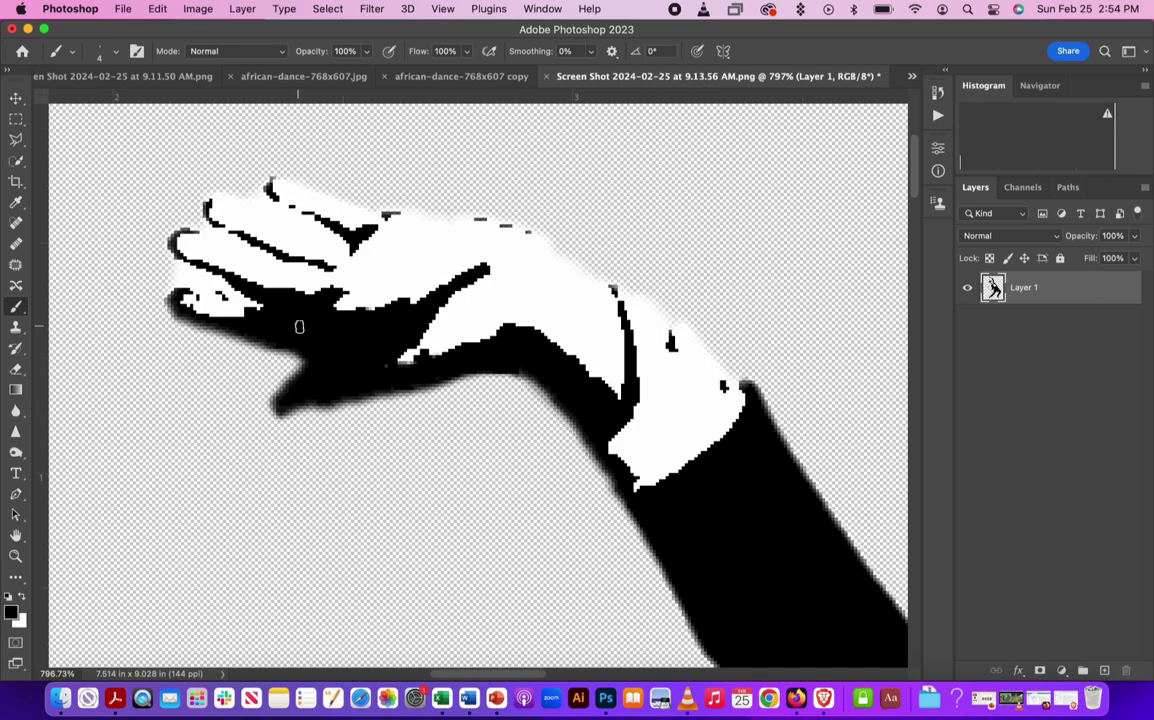
scroll(500, 388, "down", 10)
scroll(515, 420, "up", 5)
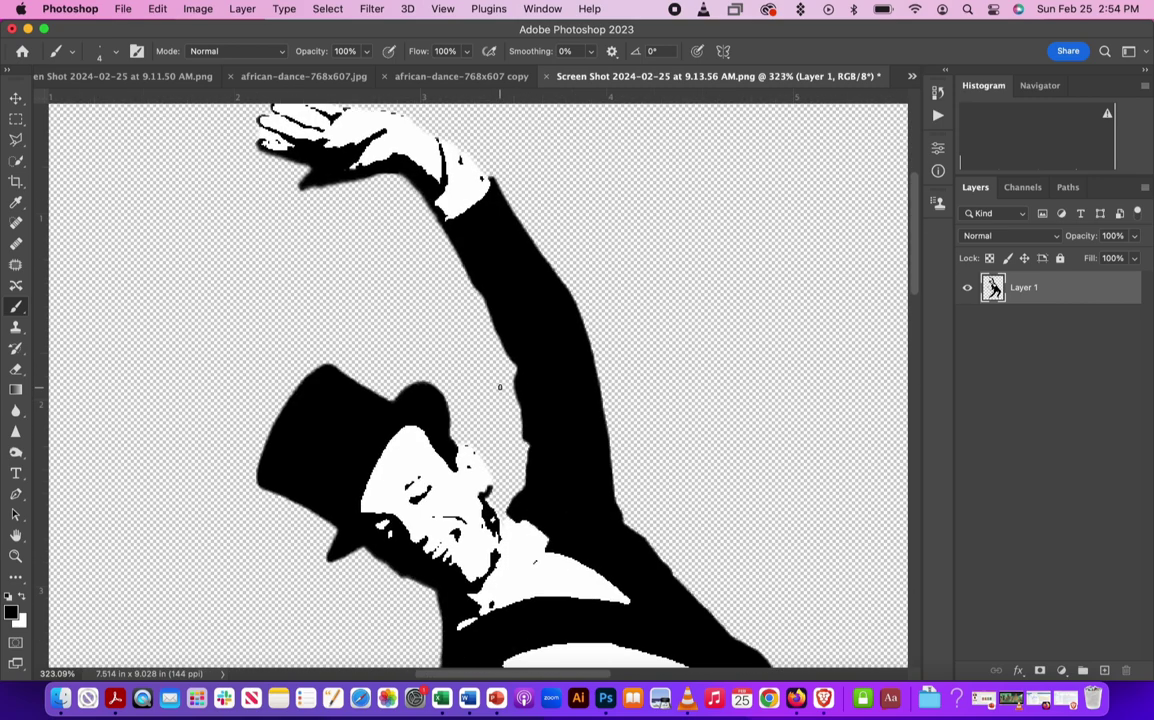
scroll(522, 447, "up", 3)
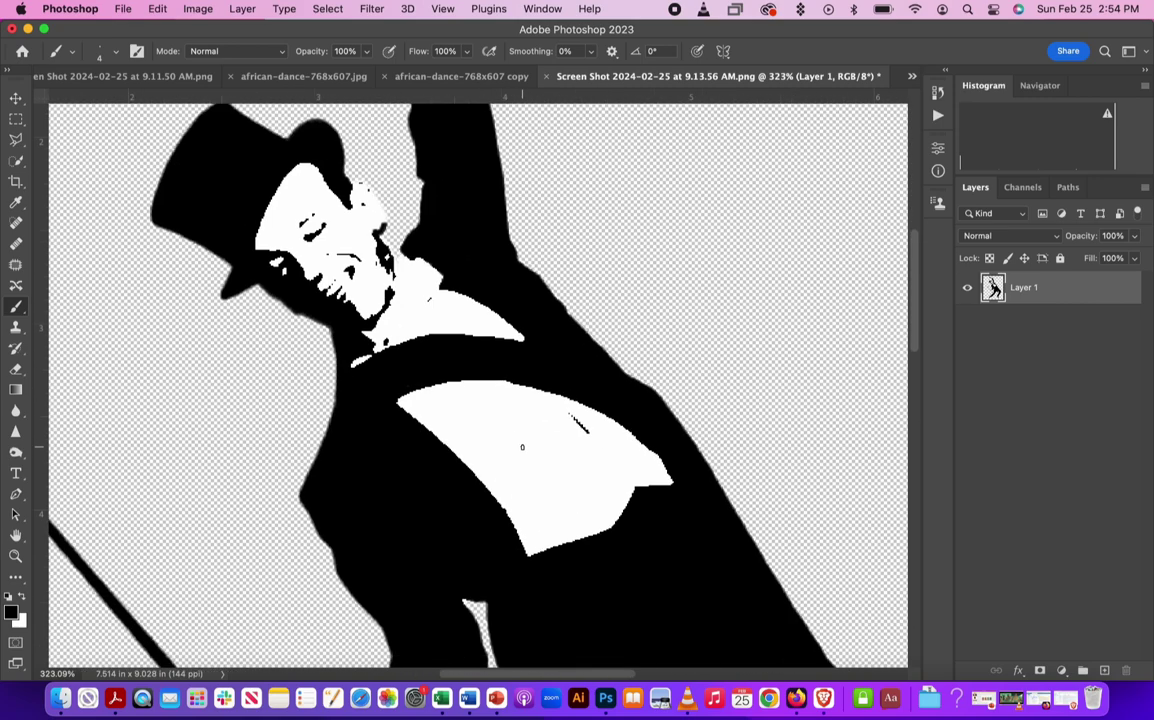
scroll(522, 447, "down", 3)
scroll(522, 447, "down", 5)
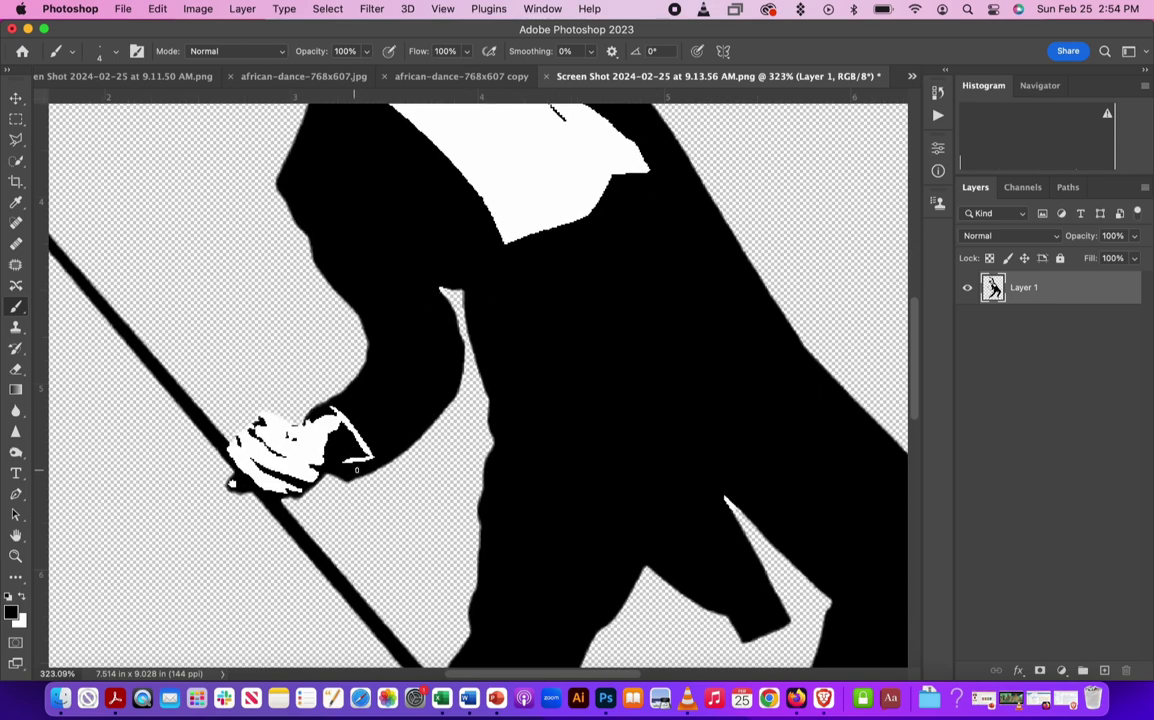
scroll(233, 484, "up", 2)
scroll(225, 487, "up", 3)
scroll(208, 493, "down", 2)
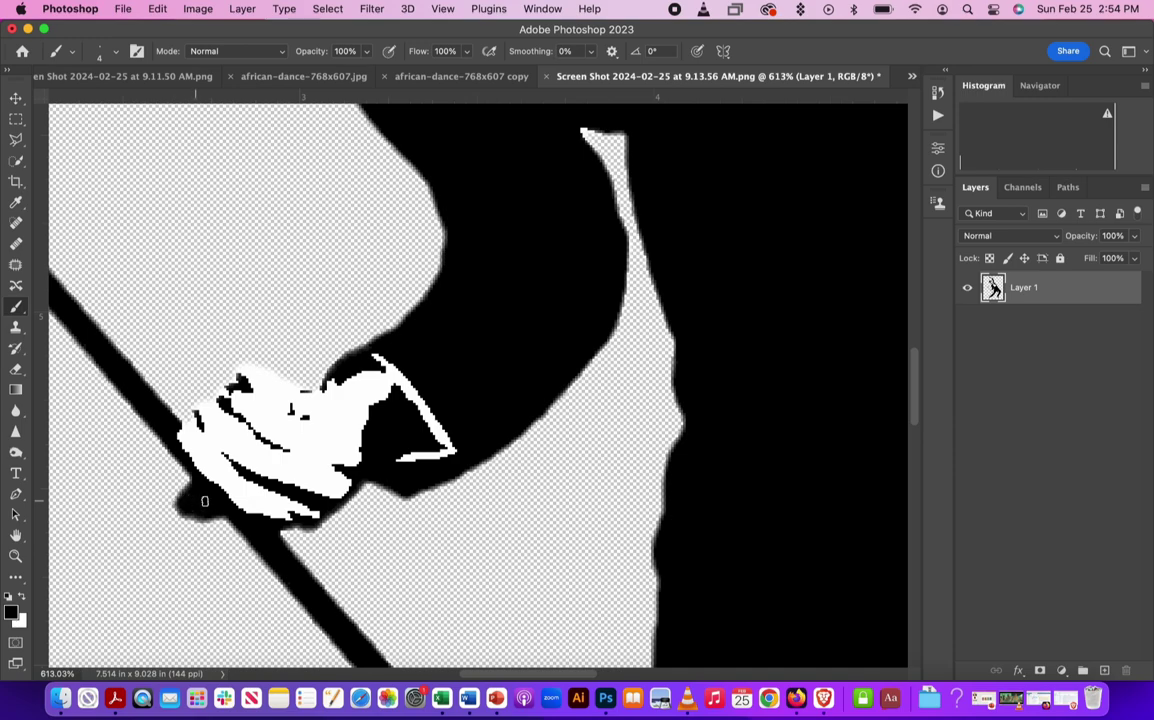
scroll(298, 520, "down", 3)
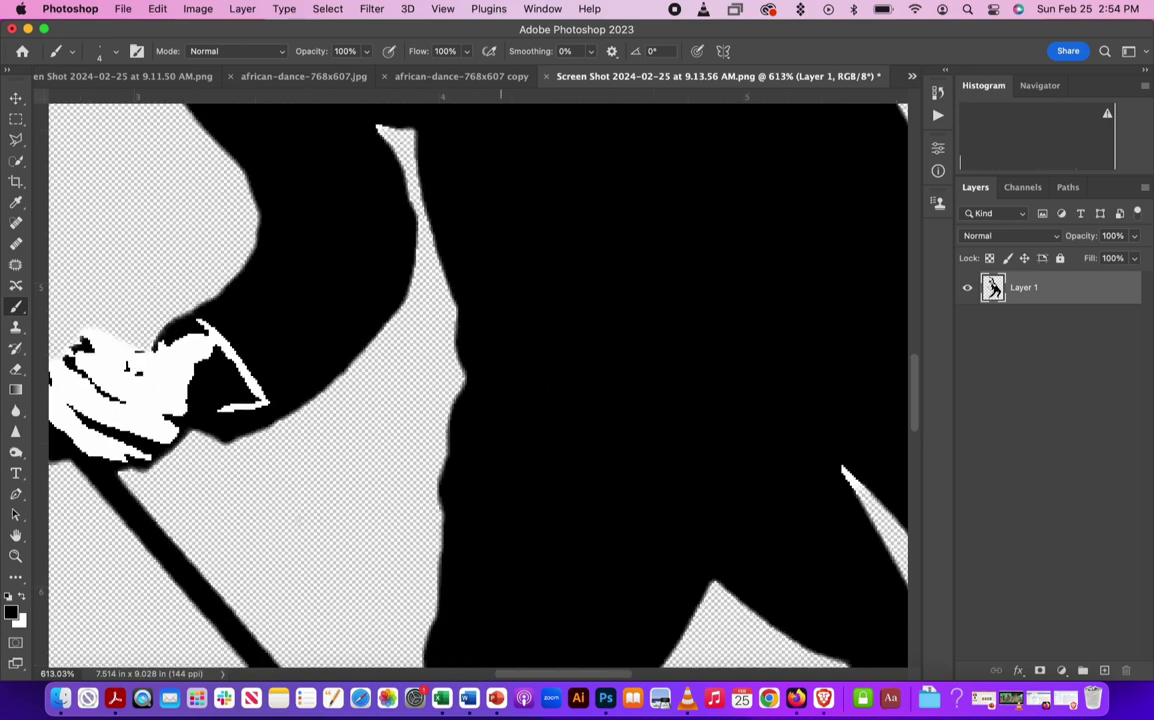
scroll(496, 624, "down", 3)
scroll(496, 624, "down", 5)
scroll(496, 624, "left", 2)
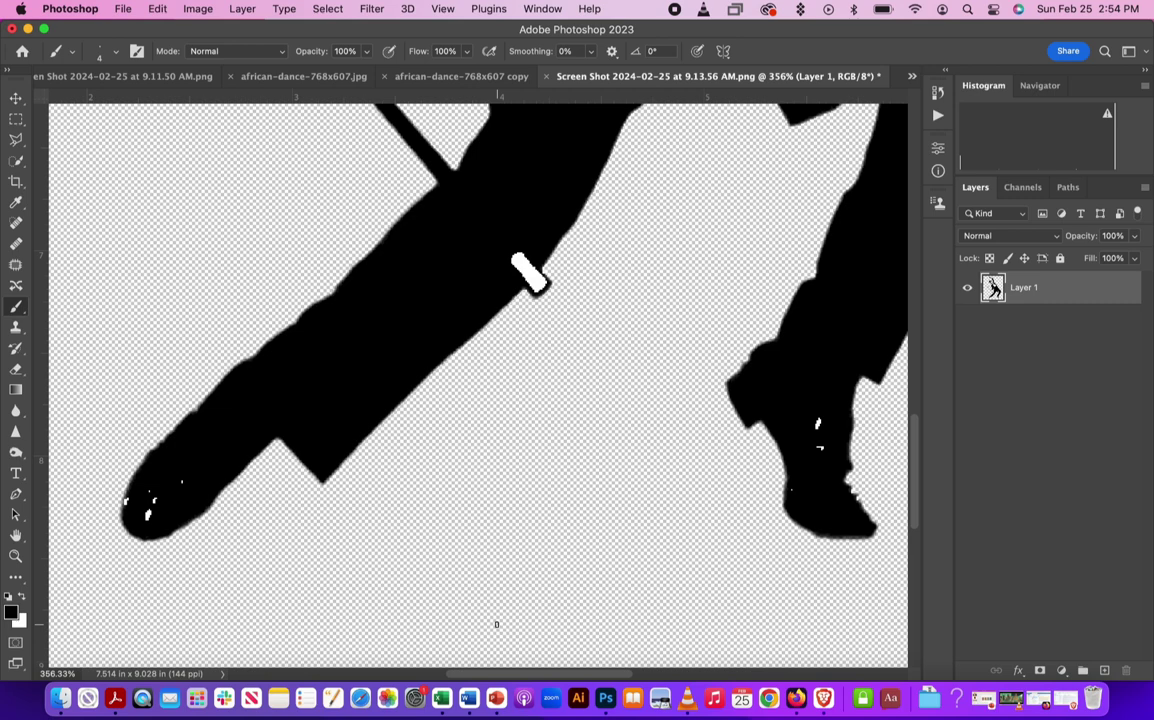
scroll(496, 624, "up", 3)
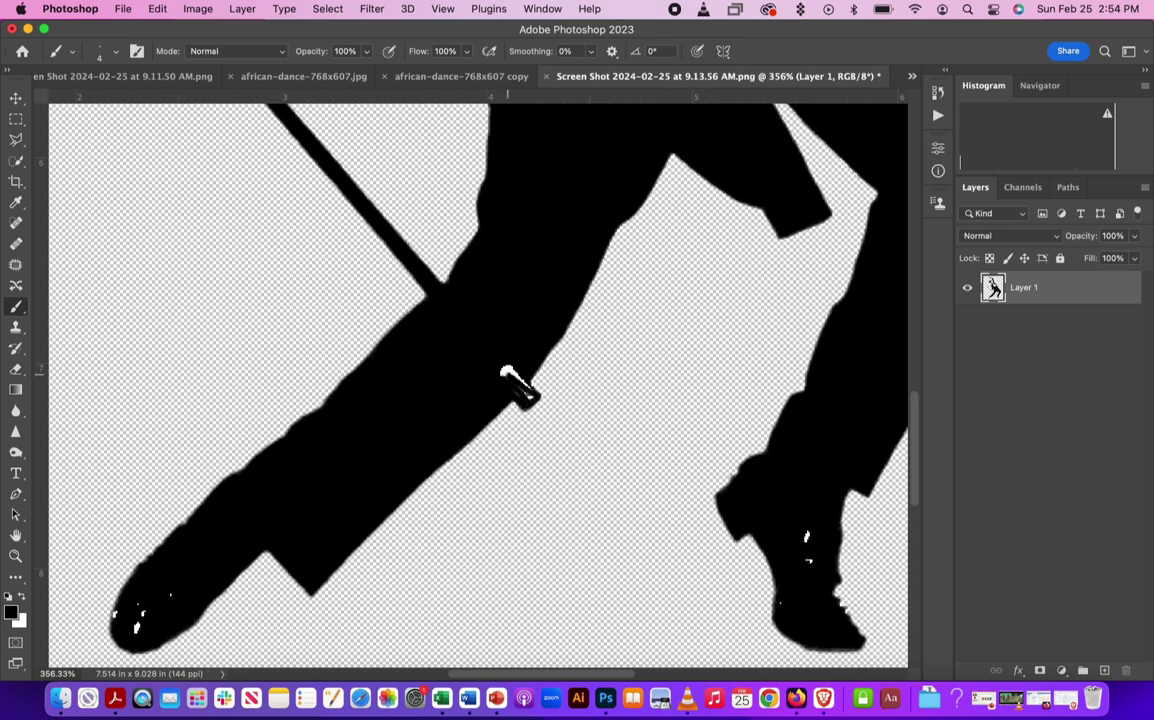
Cover the white mark and notch on the trouser leg with a size-9 black brush.
left_click_drag(530, 400, 528, 396)
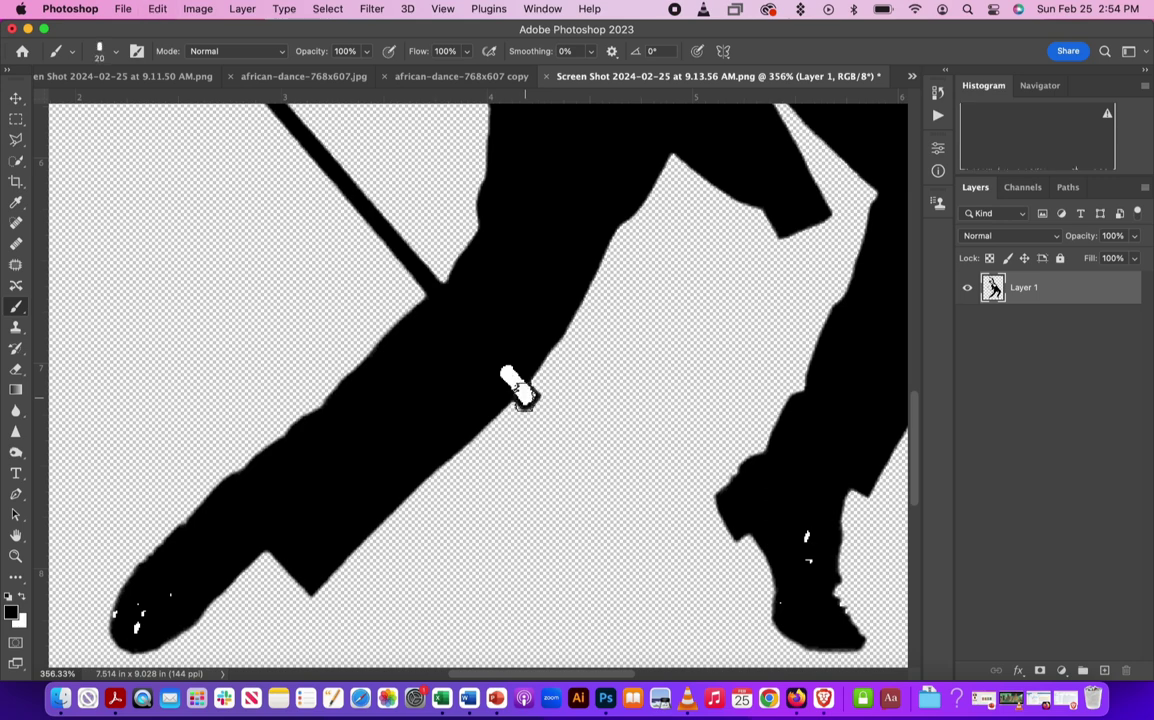
key("bracketright")
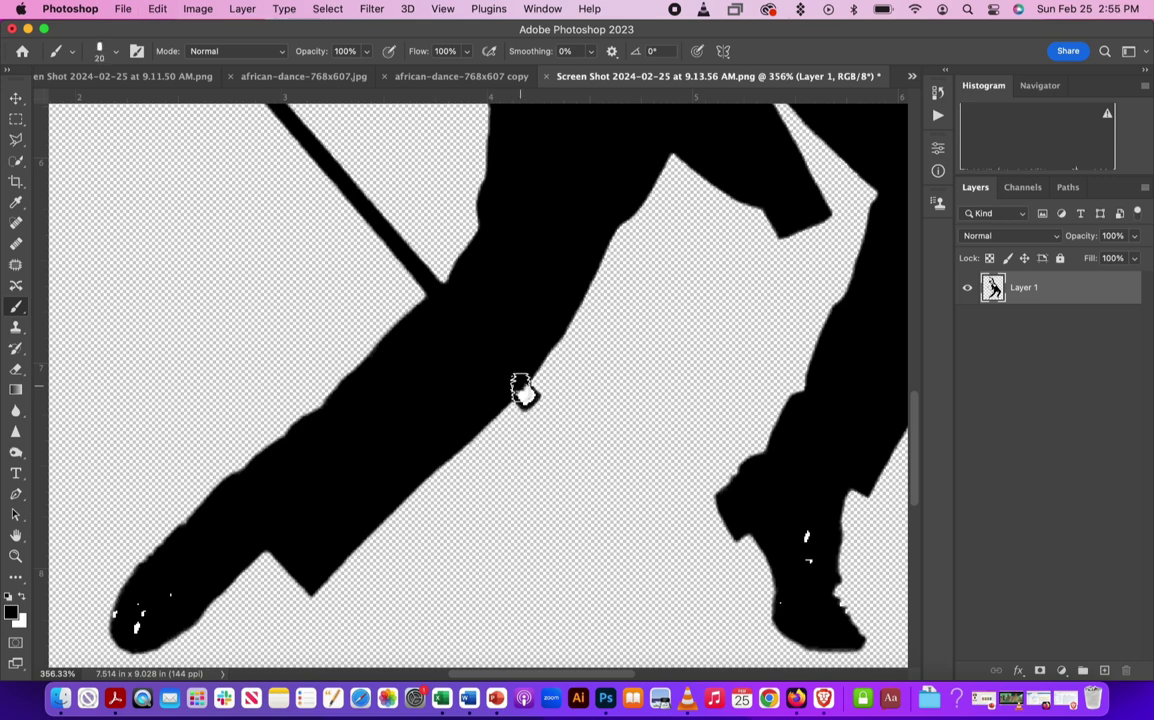
key("bracketleft")
key("bracketleft")
left_click_drag(528, 397, 524, 398)
Zoom to the raised hand and paint the white fingertip speck black.
scroll(524, 399, "down", 3)
scroll(524, 399, "up", 5)
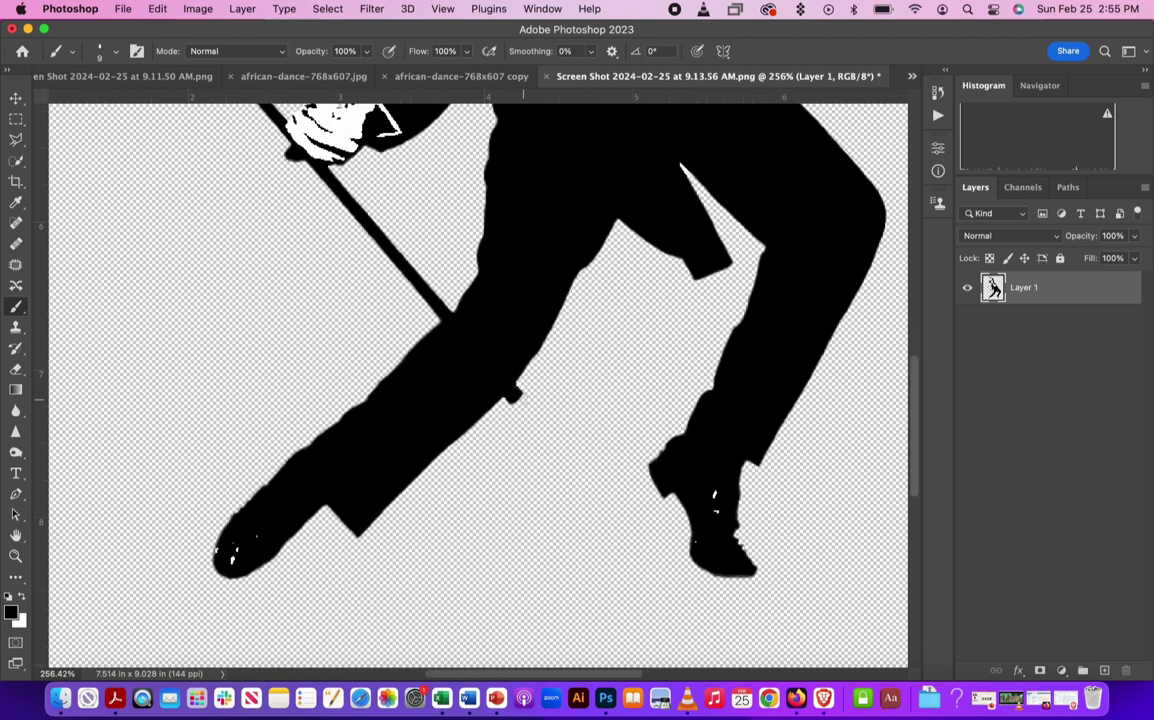
scroll(524, 399, "up", 5)
scroll(523, 399, "up", 4)
scroll(523, 399, "up", 4)
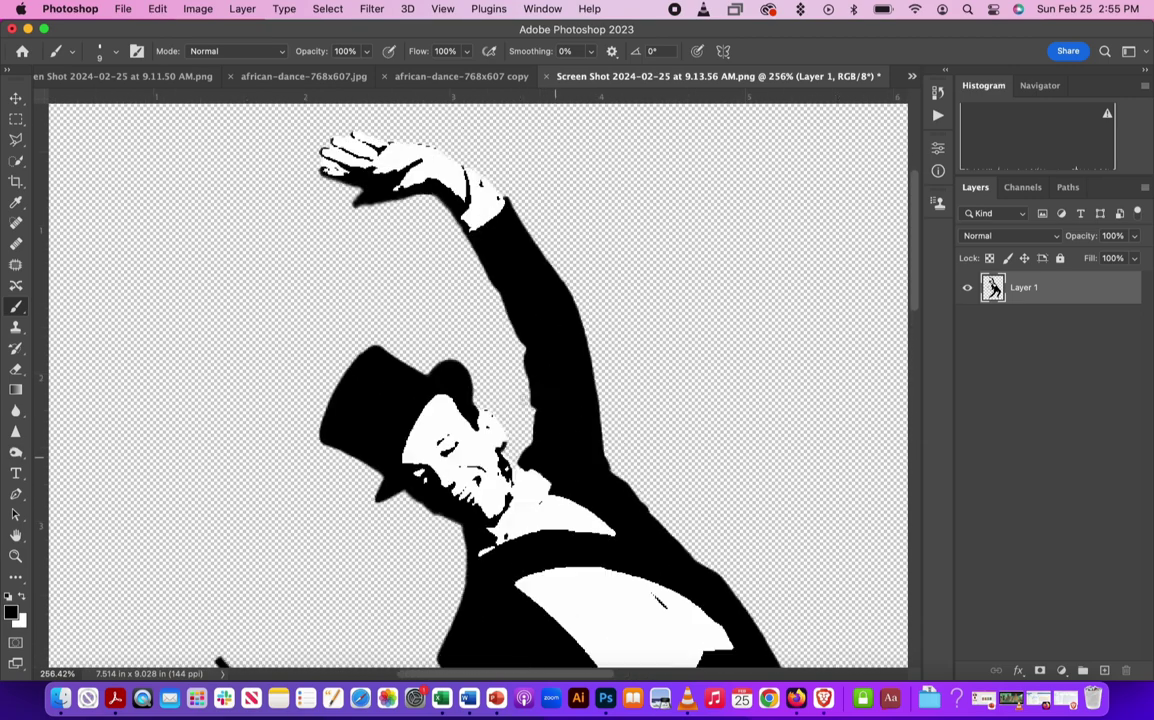
scroll(523, 399, "up", 1)
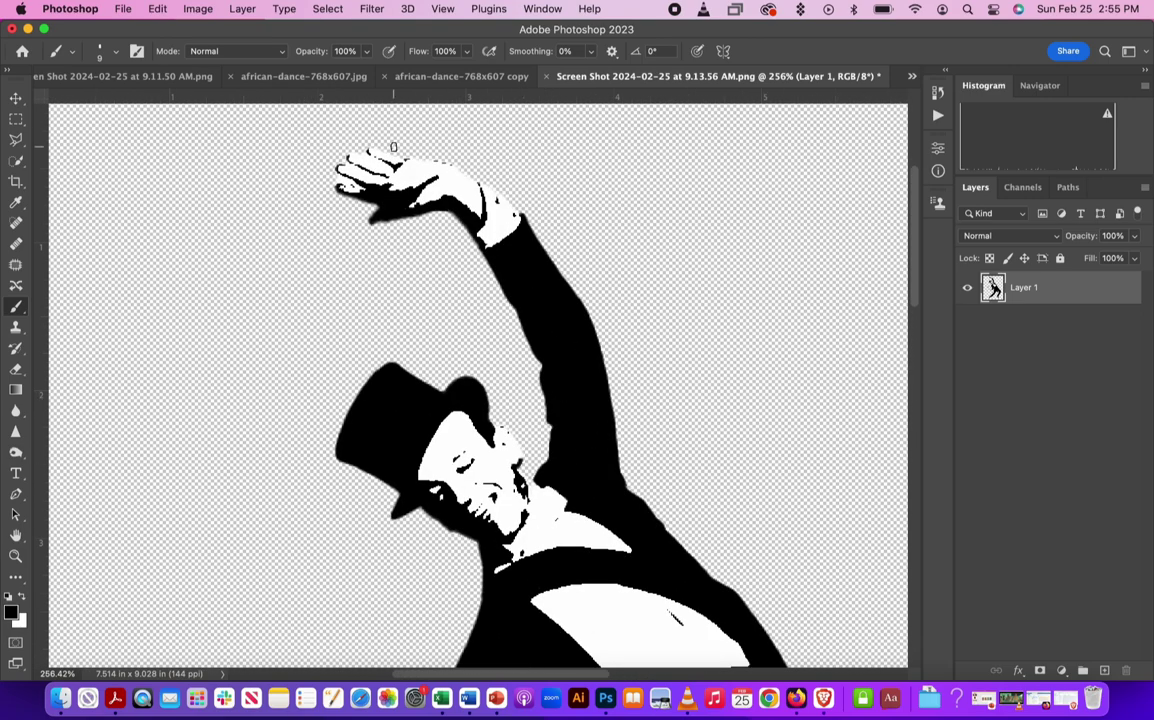
scroll(345, 165, "up", 5)
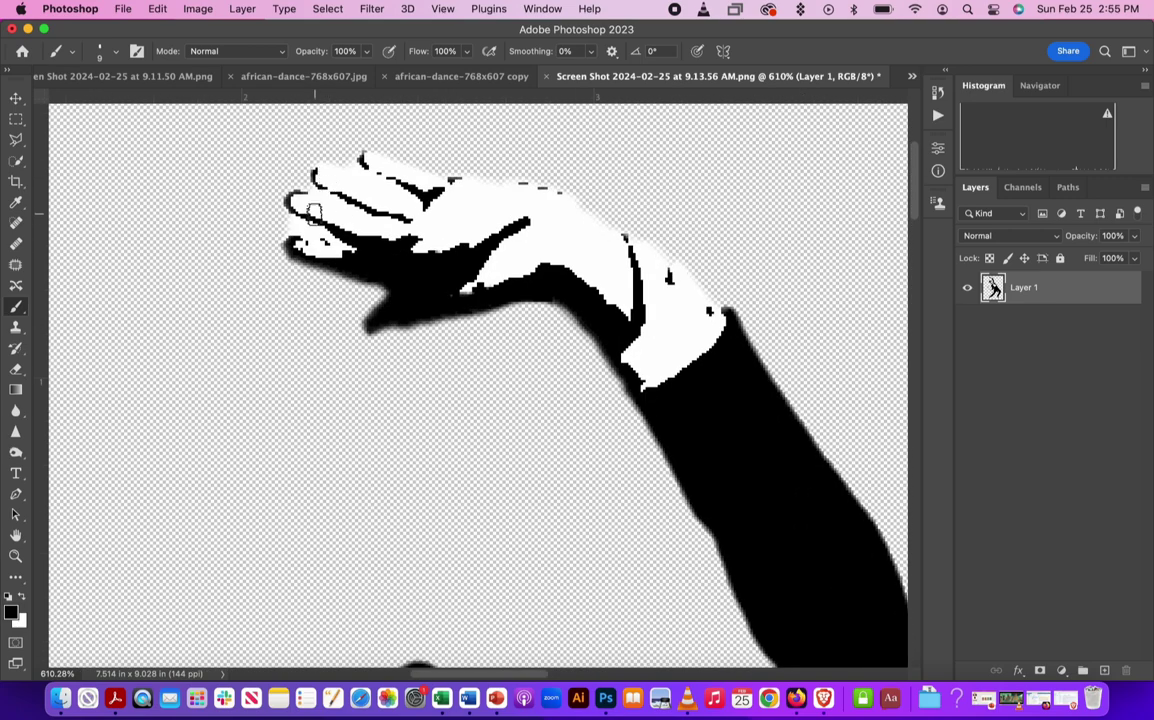
scroll(300, 235, "left", 3)
scroll(300, 235, "up", 1)
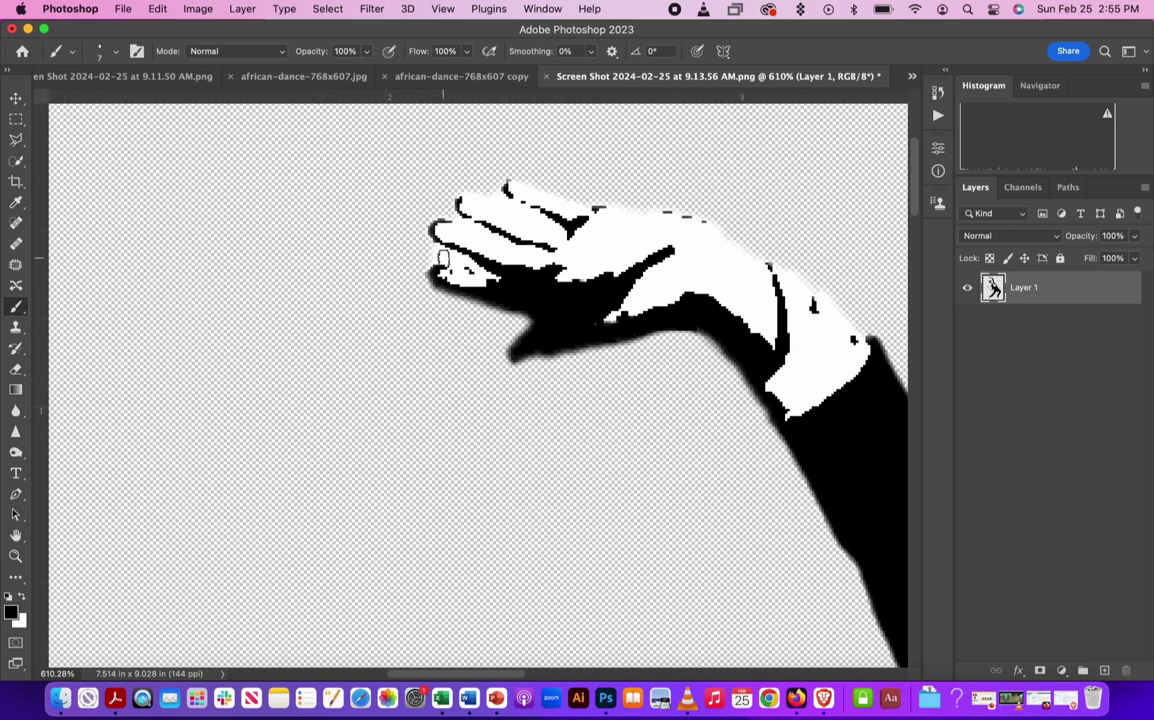
scroll(442, 258, "up", 3)
mouse_move(502, 193)
left_mouse_down()
mouse_move(407, 175)
mouse_move(535, 205)
left_mouse_up()
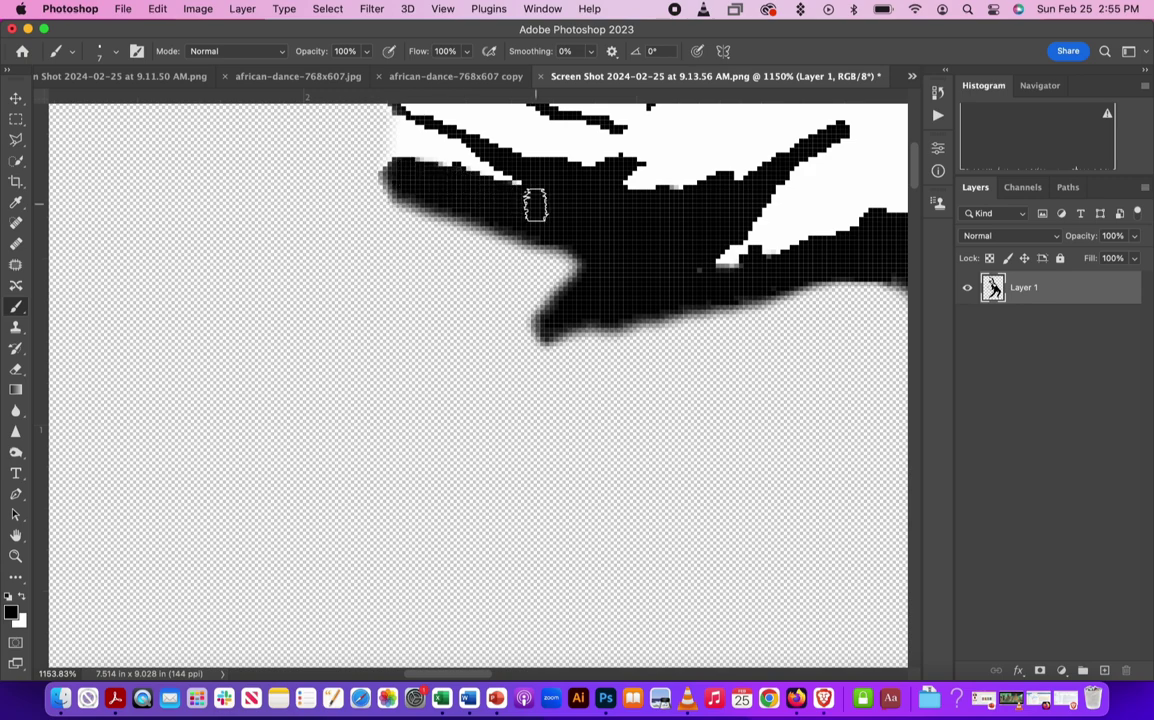
scroll(535, 205, "down", 5)
scroll(566, 405, "down", 3)
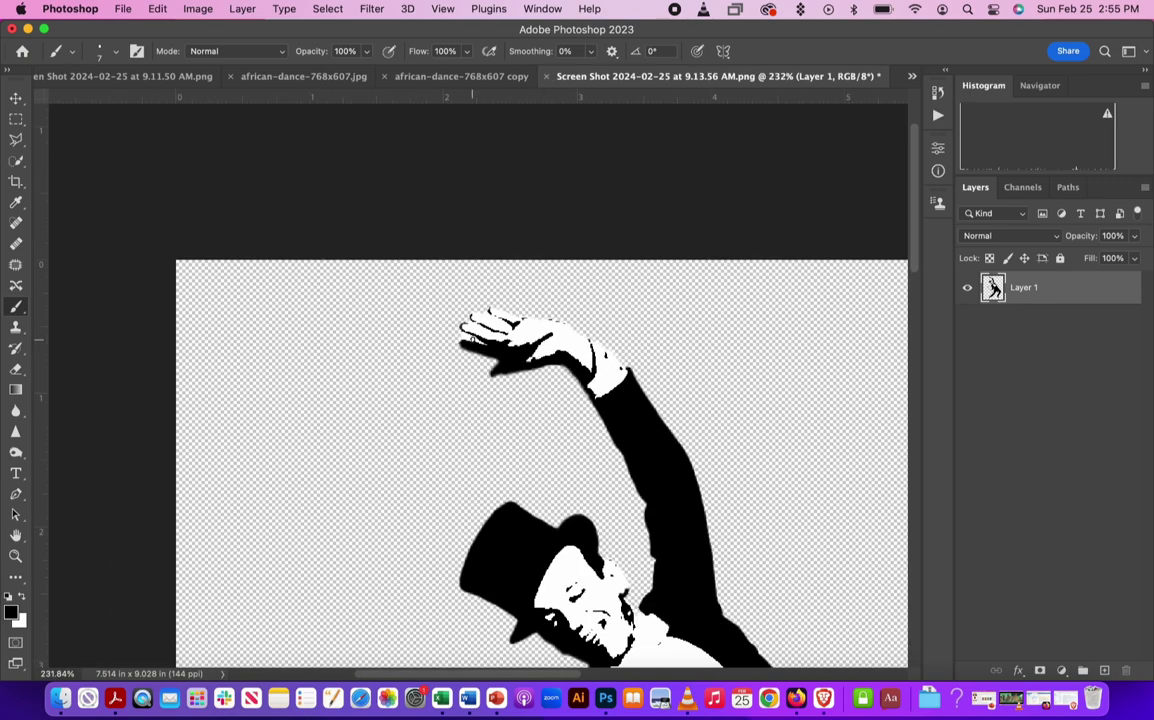
Paint black along the ear's edge with a slightly smaller brush.
scroll(494, 466, "down", 3)
scroll(748, 630, "down", 5)
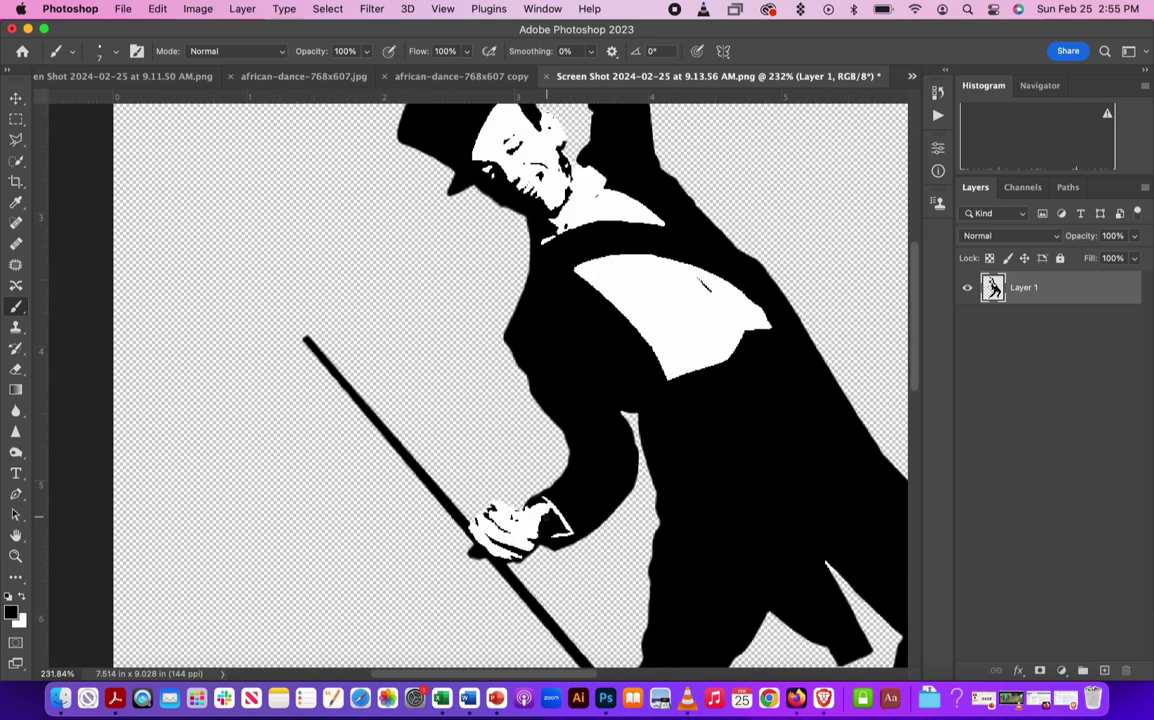
scroll(753, 306, "up", 2)
scroll(753, 306, "up", 5)
scroll(753, 306, "up", 5)
scroll(753, 306, "right", 2)
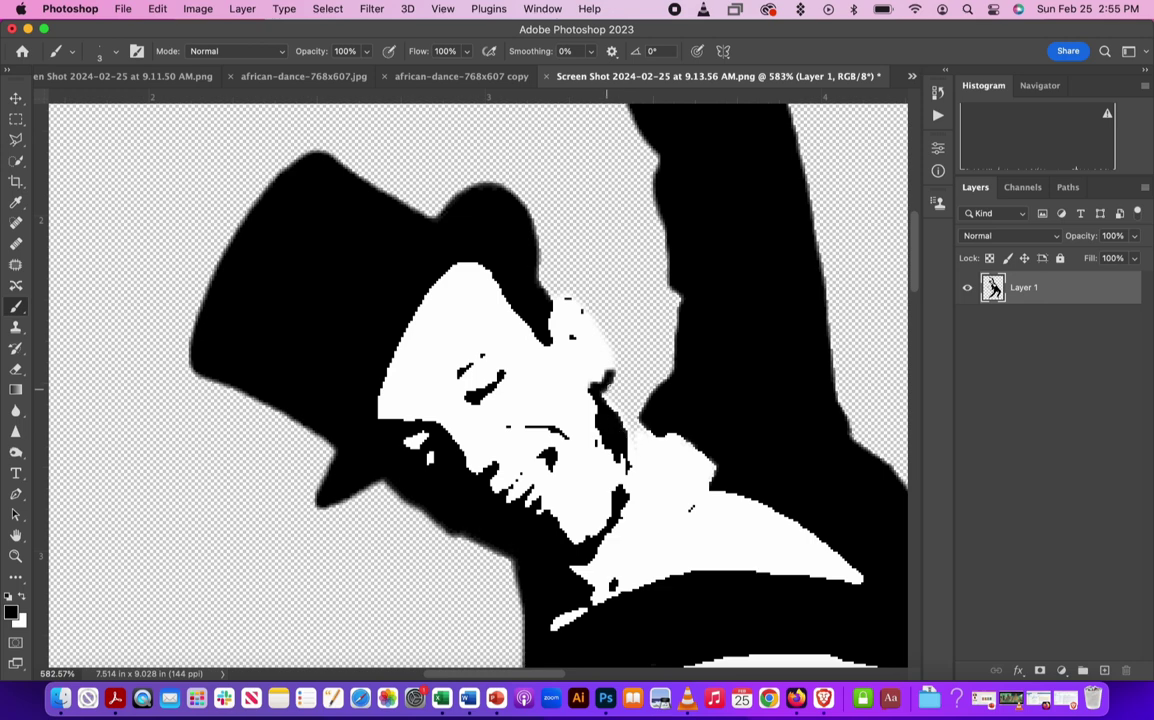
key("bracketleft")
left_click_drag(611, 373, 606, 351)
Blacken the white edges along the hairline and neck, then fit the image on screen.
left_click_drag(551, 302, 565, 297)
left_click_drag(614, 450, 603, 432)
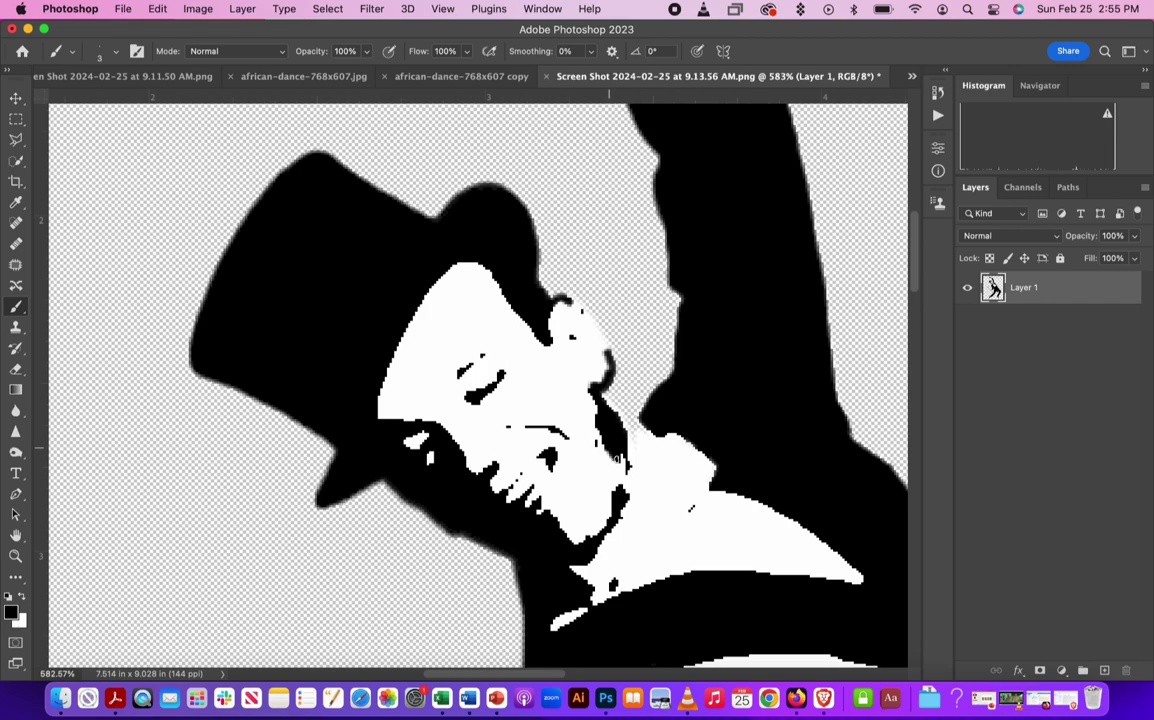
key("super+0")
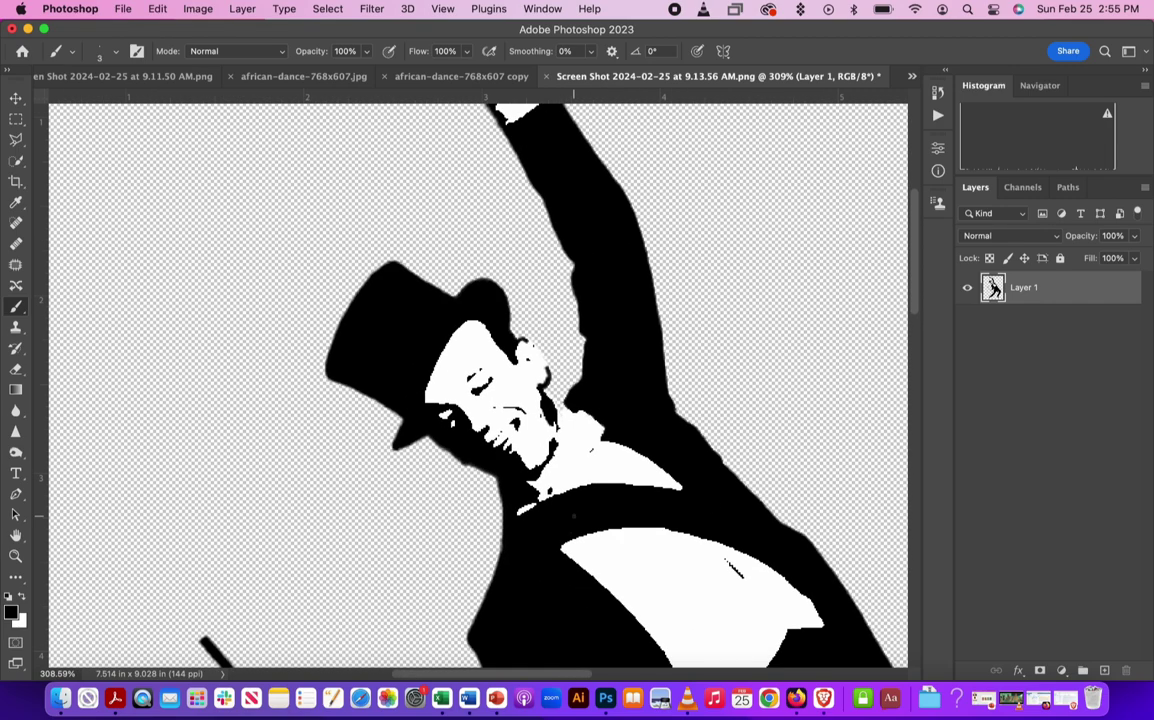
scroll(580, 516, "down", 5)
scroll(590, 516, "up", 3)
scroll(600, 517, "down", 2)
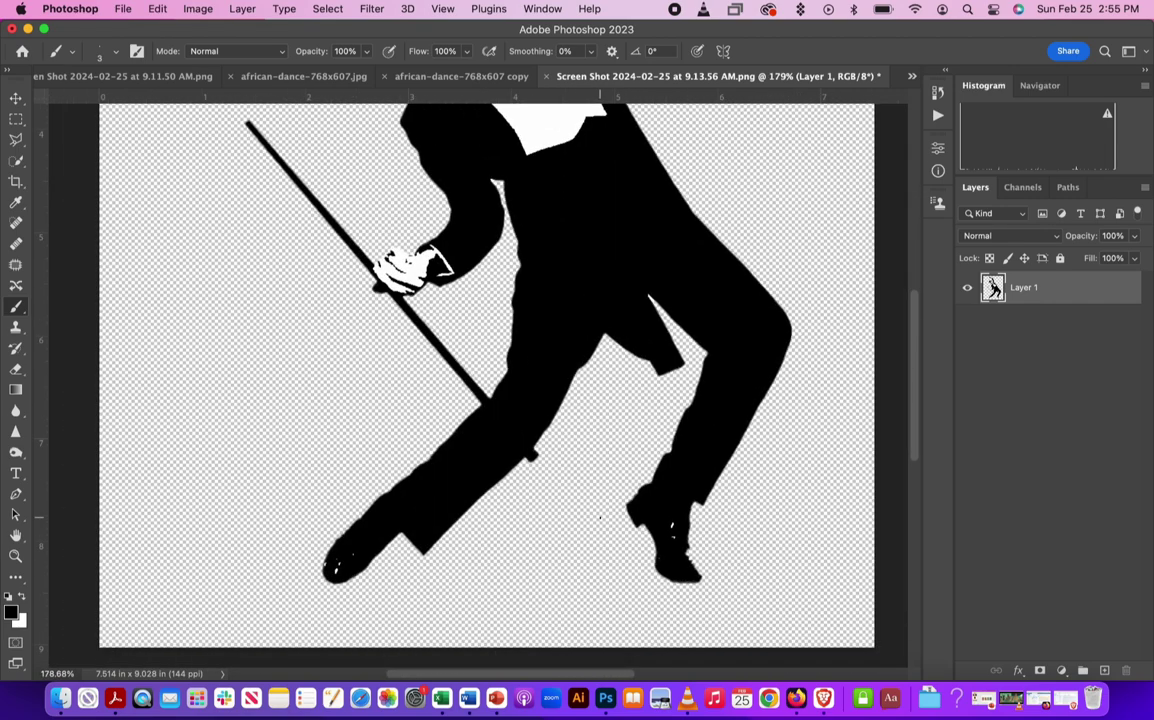
scroll(600, 517, "up", 5)
Set up a new document in inches, 12 wide by 24 tall.
key("super+0")
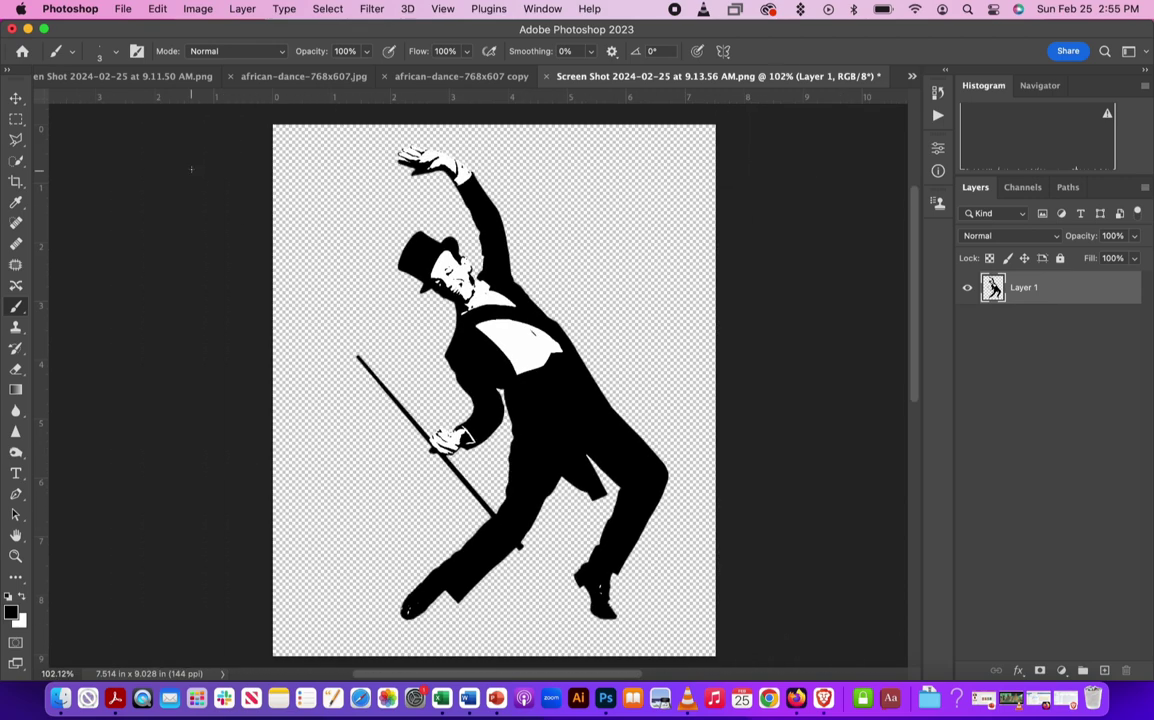
key("v")
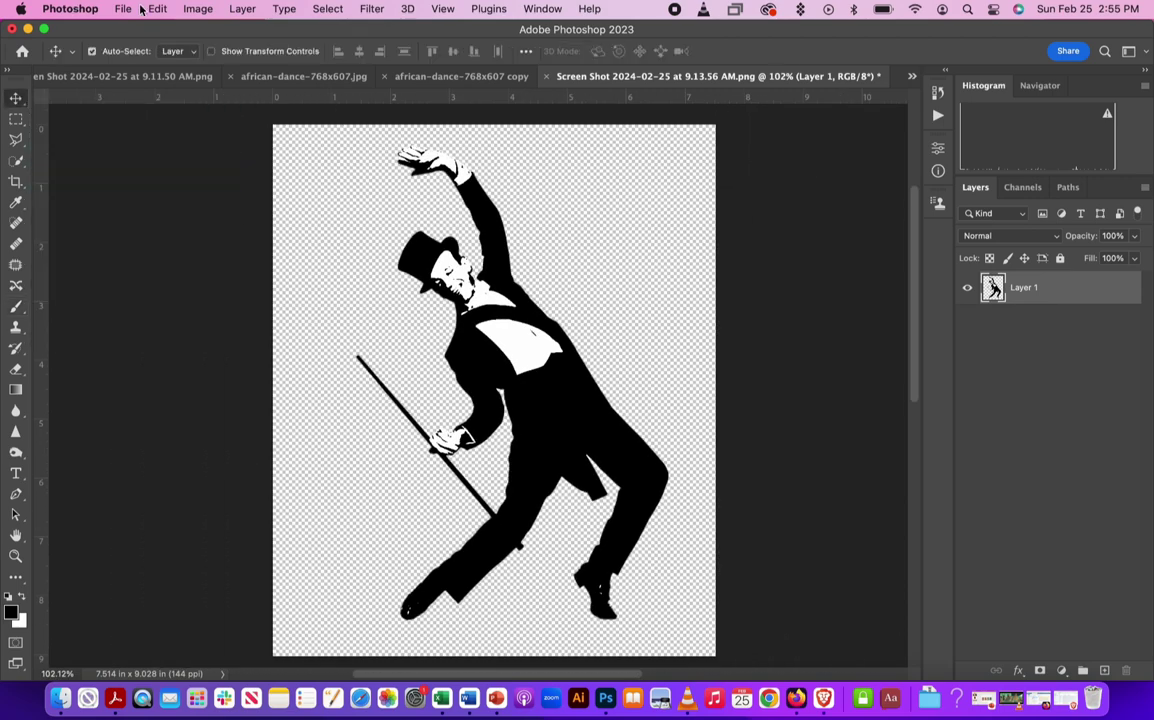
left_click(128, 9)
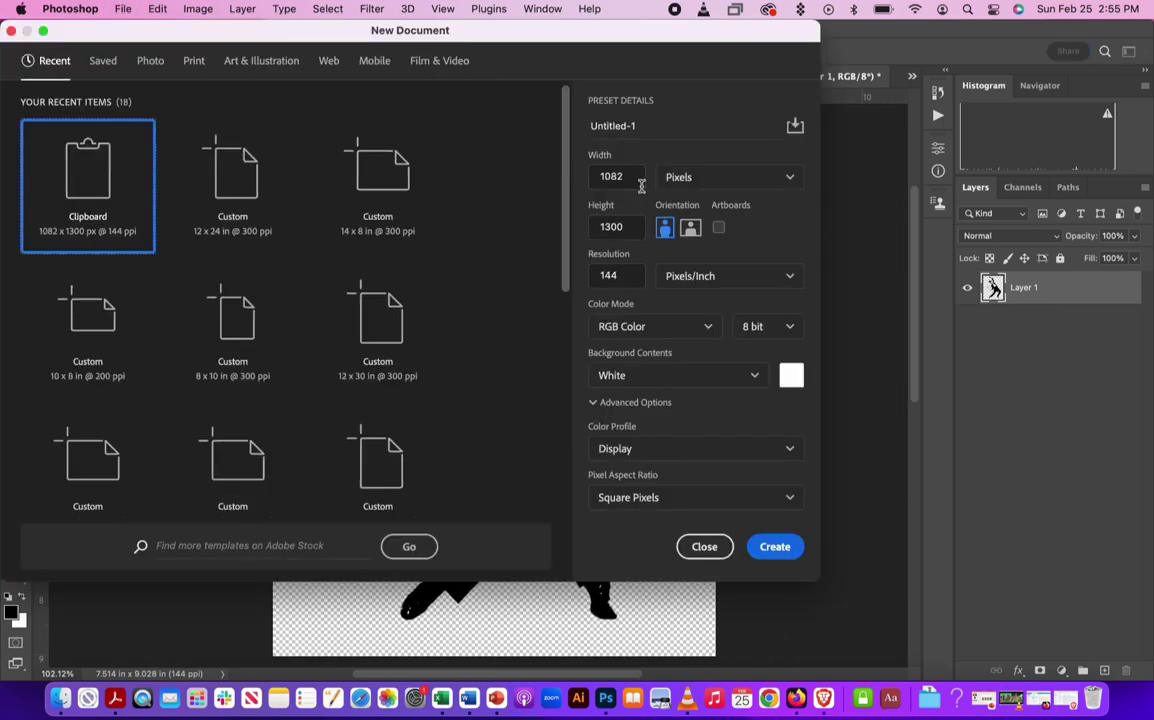
left_click(714, 180)
left_click(706, 229)
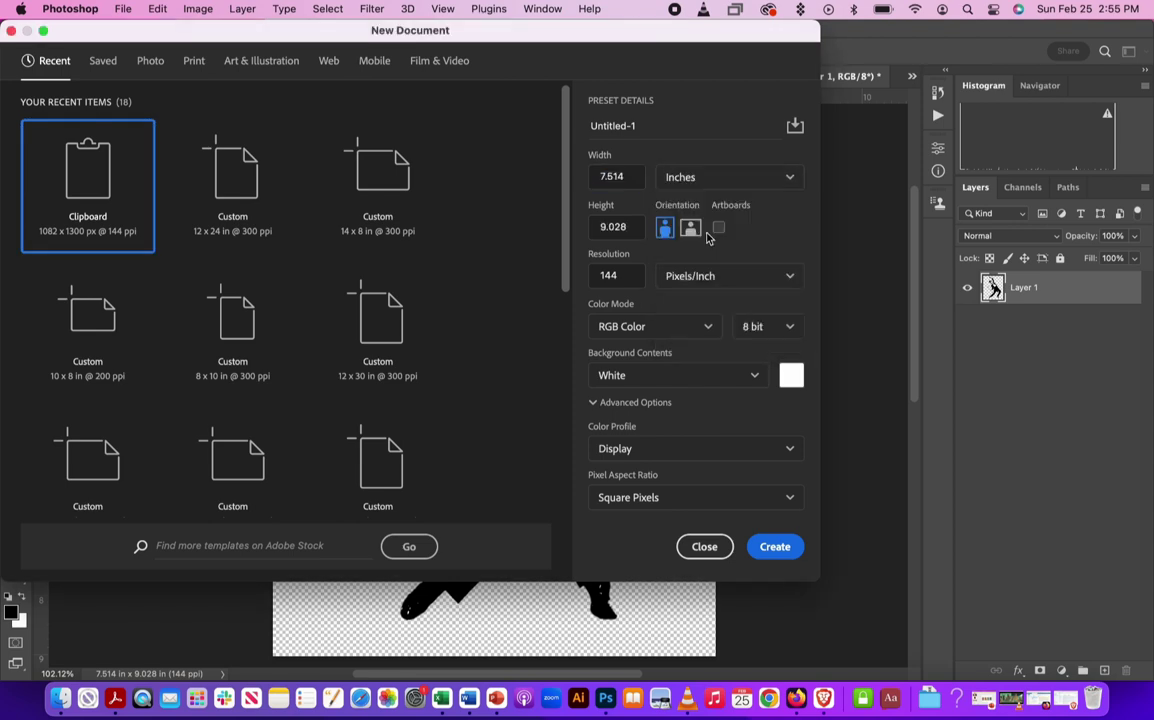
double_click(613, 176)
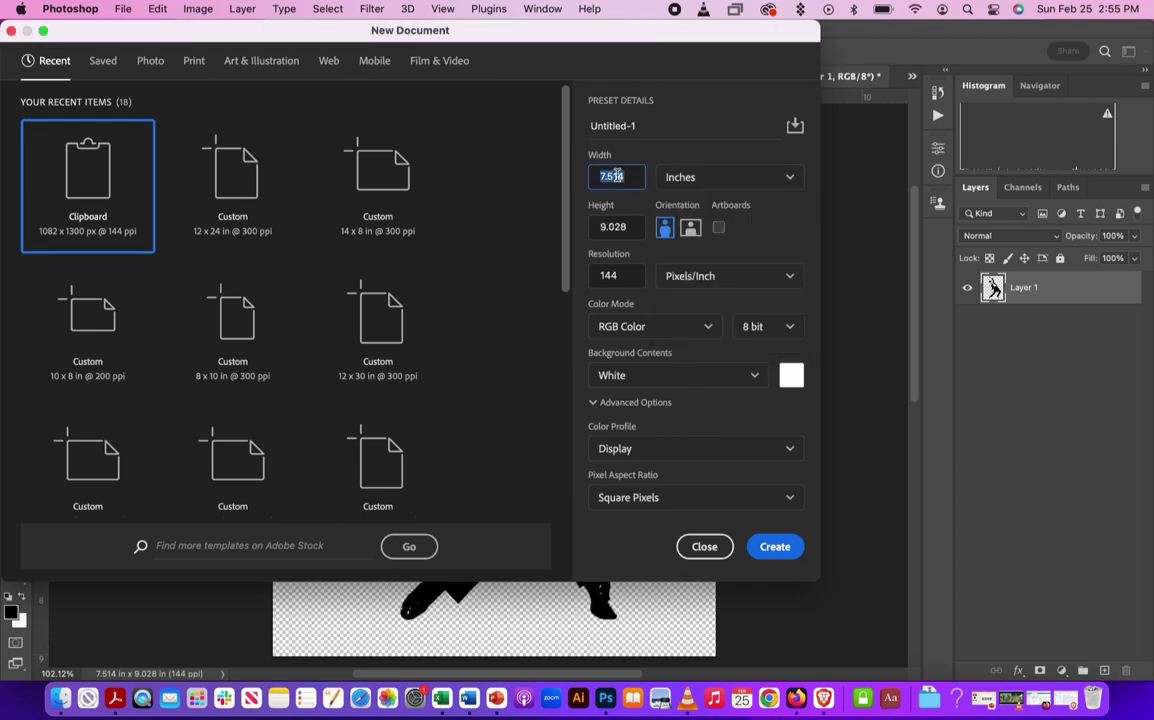
type("12")
double_click(617, 227)
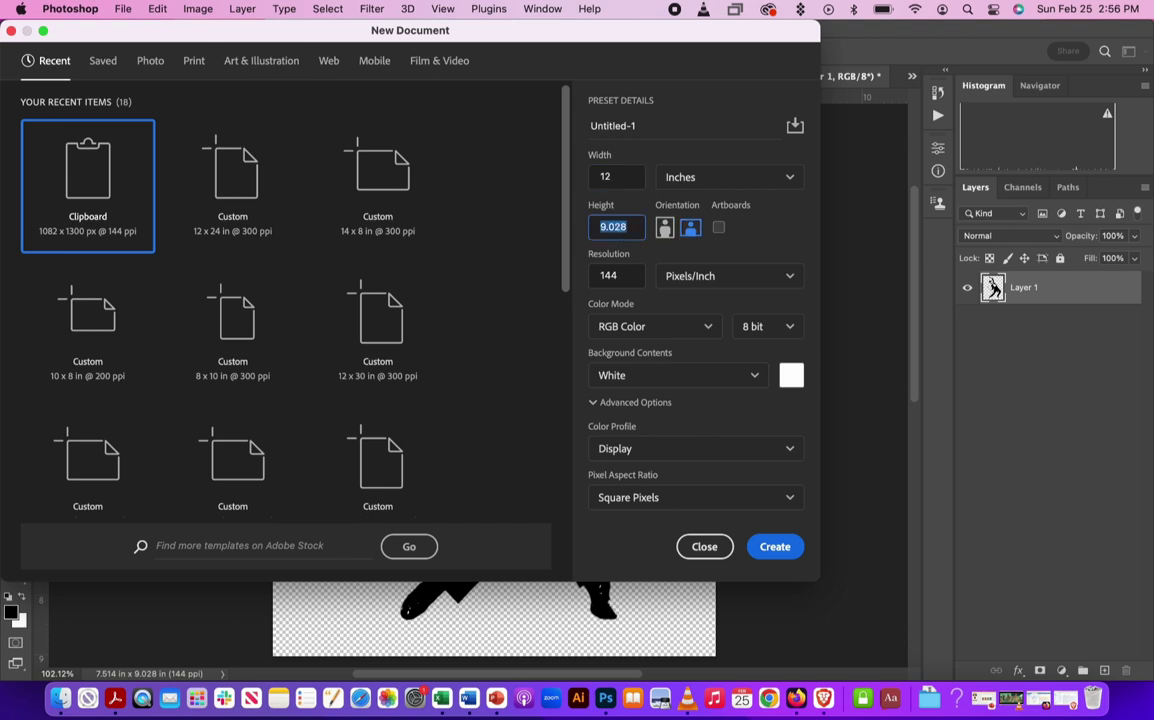
type("1")
double_click(620, 275)
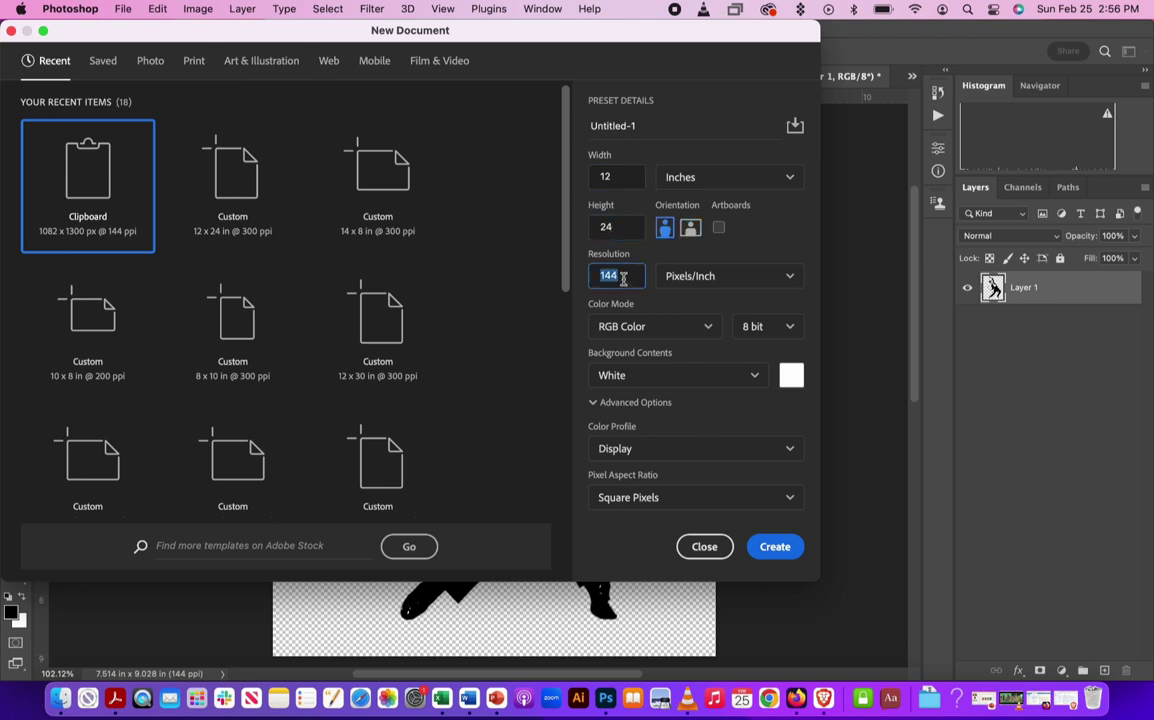
Create the 300 ppi document and drag the top-hat dancer layer into it.
type("300")
left_click(775, 547)
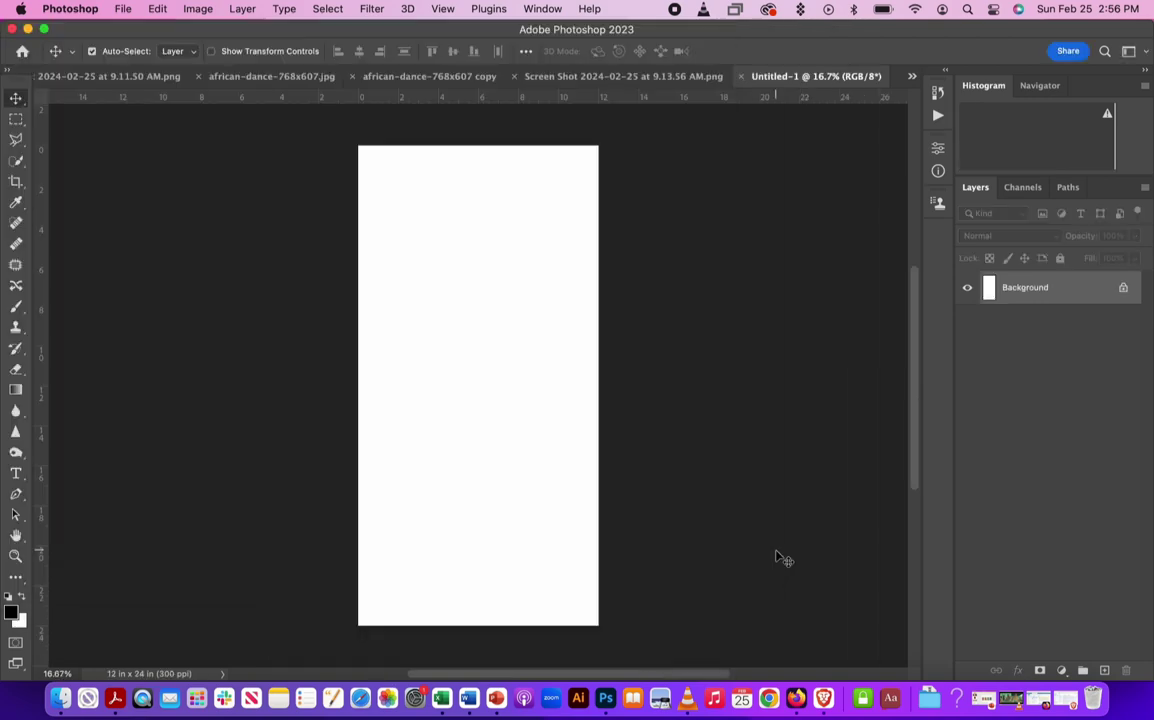
left_click(600, 76)
mouse_move(643, 76)
left_mouse_down()
mouse_move(450, 234)
mouse_move(809, 193)
left_mouse_up()
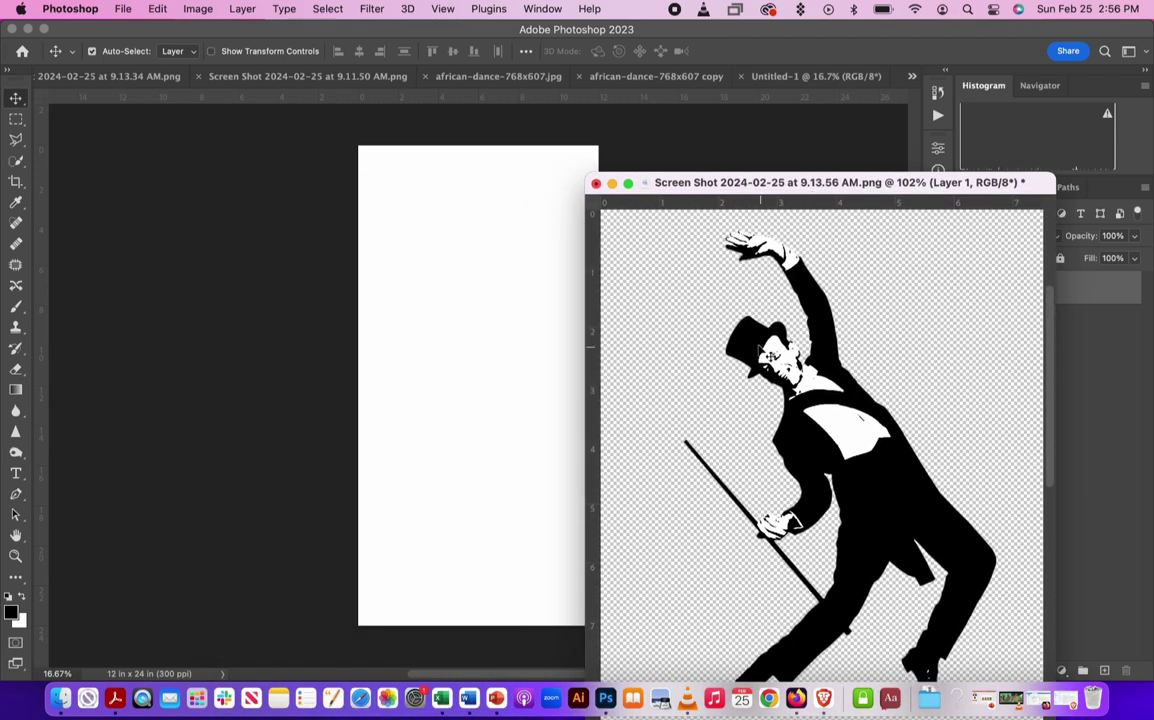
left_click_drag(770, 414, 428, 316)
left_click(678, 399)
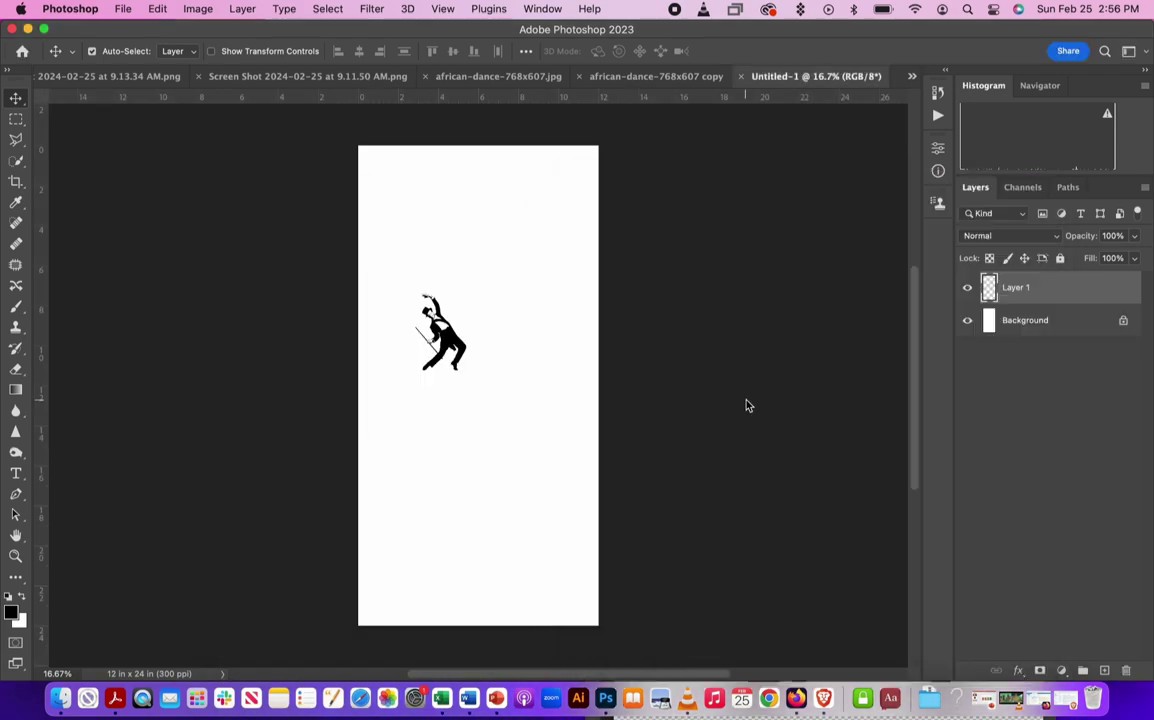
Free Transform the dancer, enlarging it and moving it to the lower right of the page.
left_click(149, 8)
left_click(192, 348)
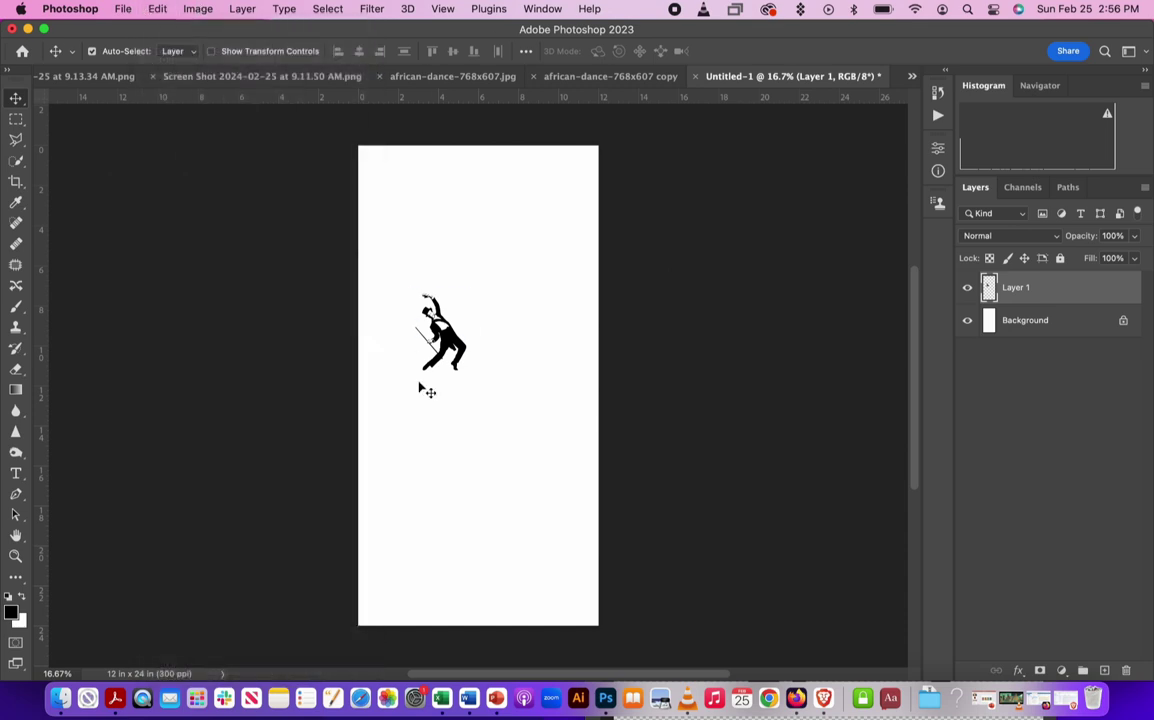
left_click_drag(411, 372, 364, 460)
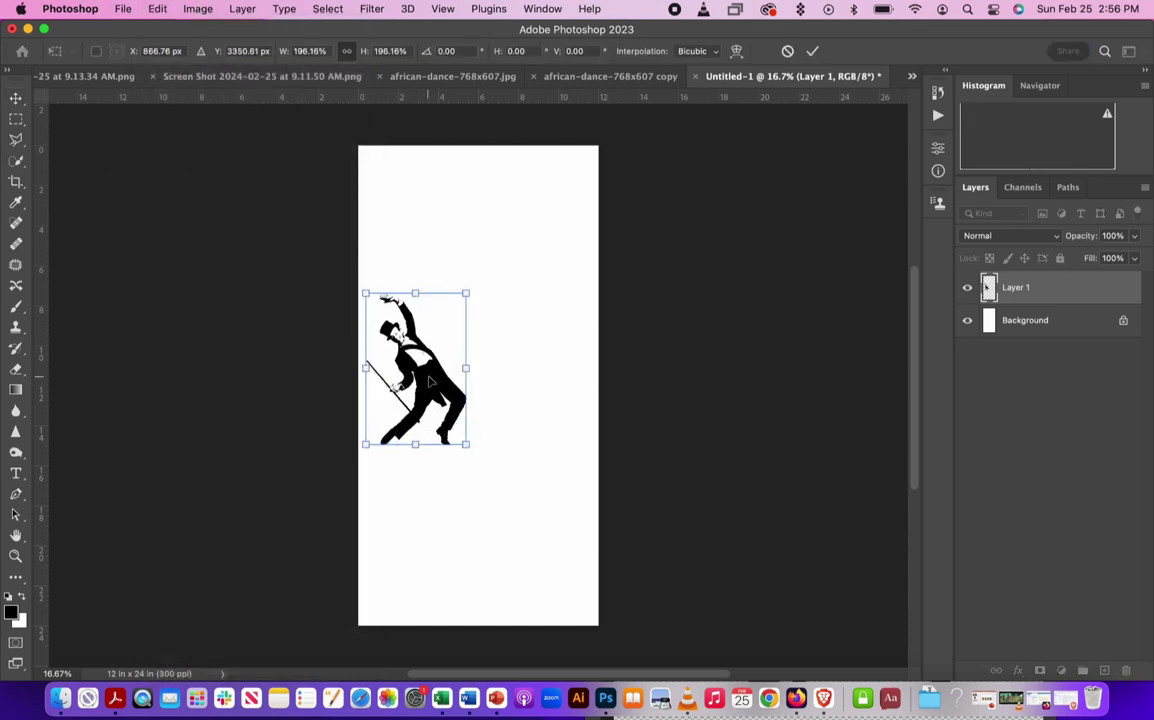
mouse_move(433, 386)
left_mouse_down()
mouse_move(500, 535)
mouse_move(550, 554)
left_mouse_up()
left_click_drag(477, 464, 453, 430)
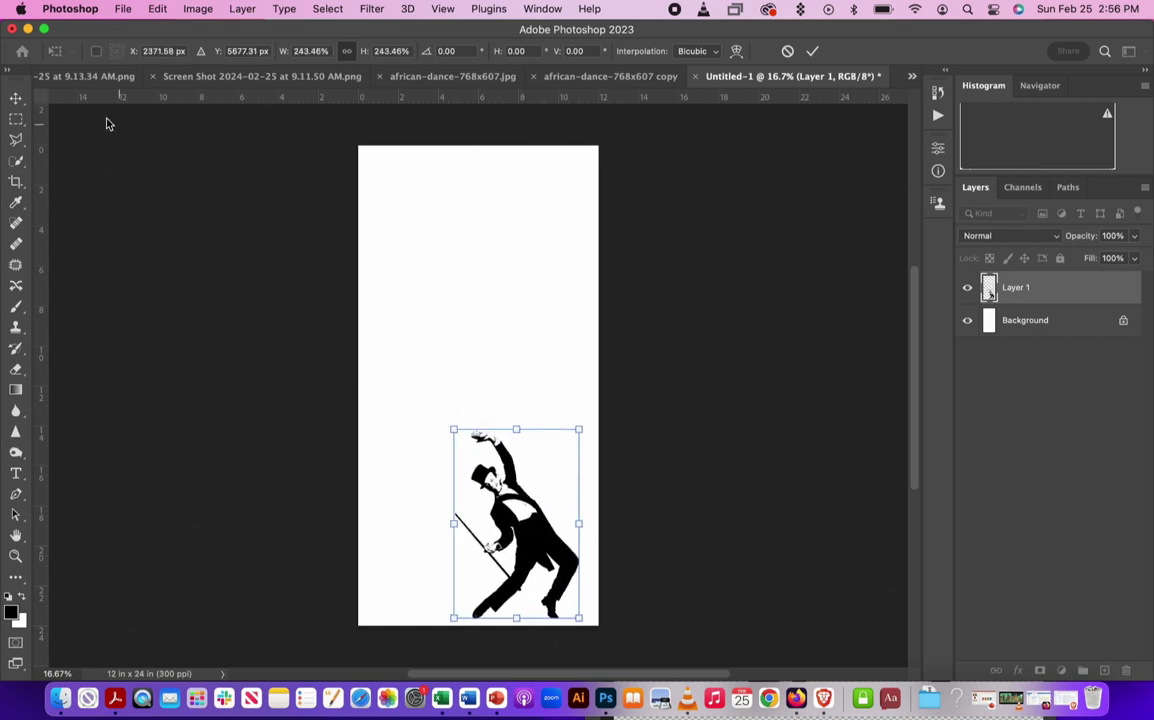
left_click(16, 97)
scroll(521, 571, "up", 3)
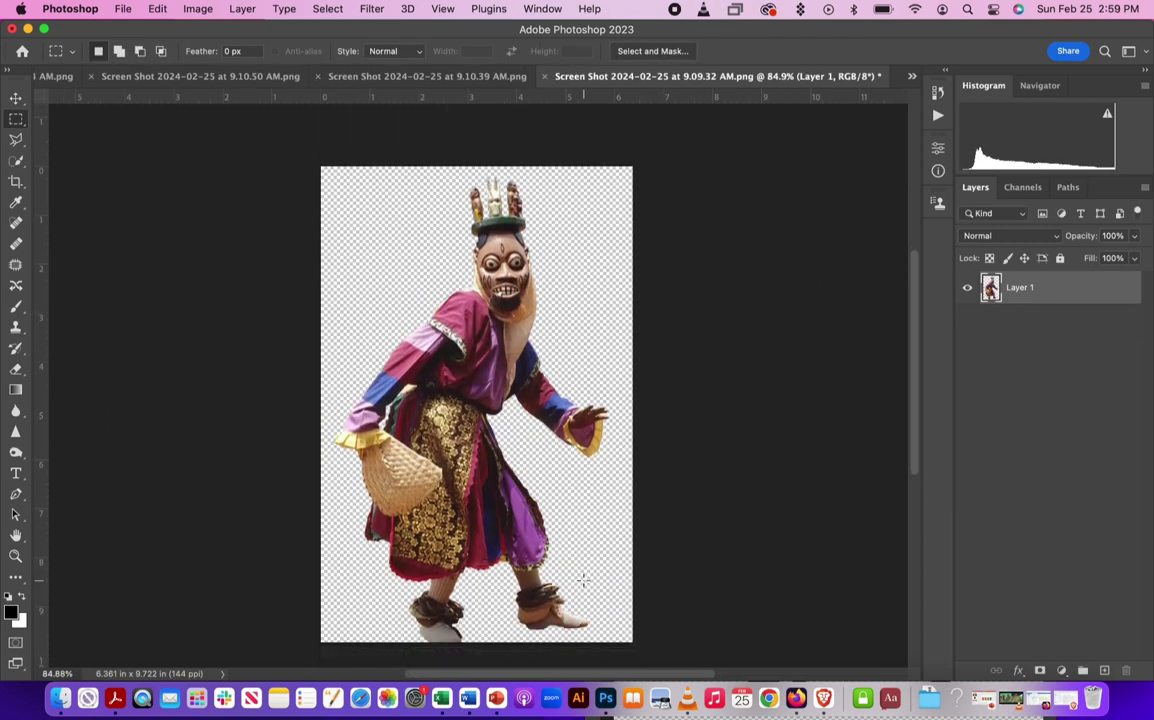
left_click(199, 9)
mouse_move(204, 31)
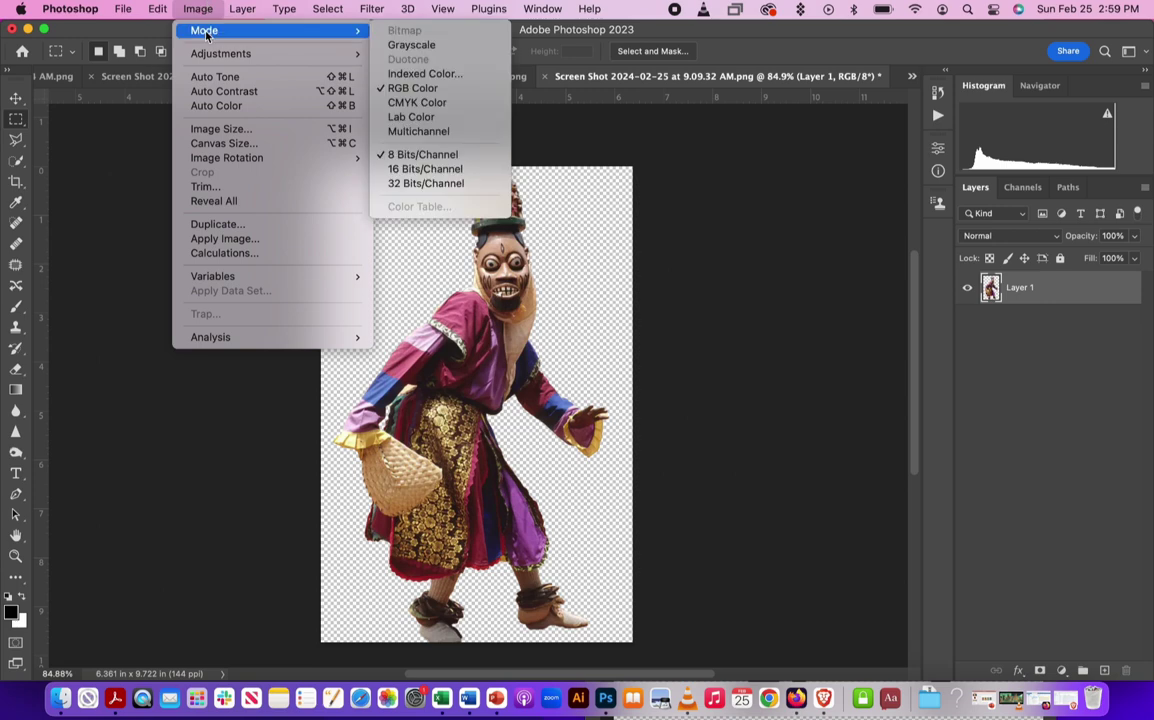
left_click(421, 48)
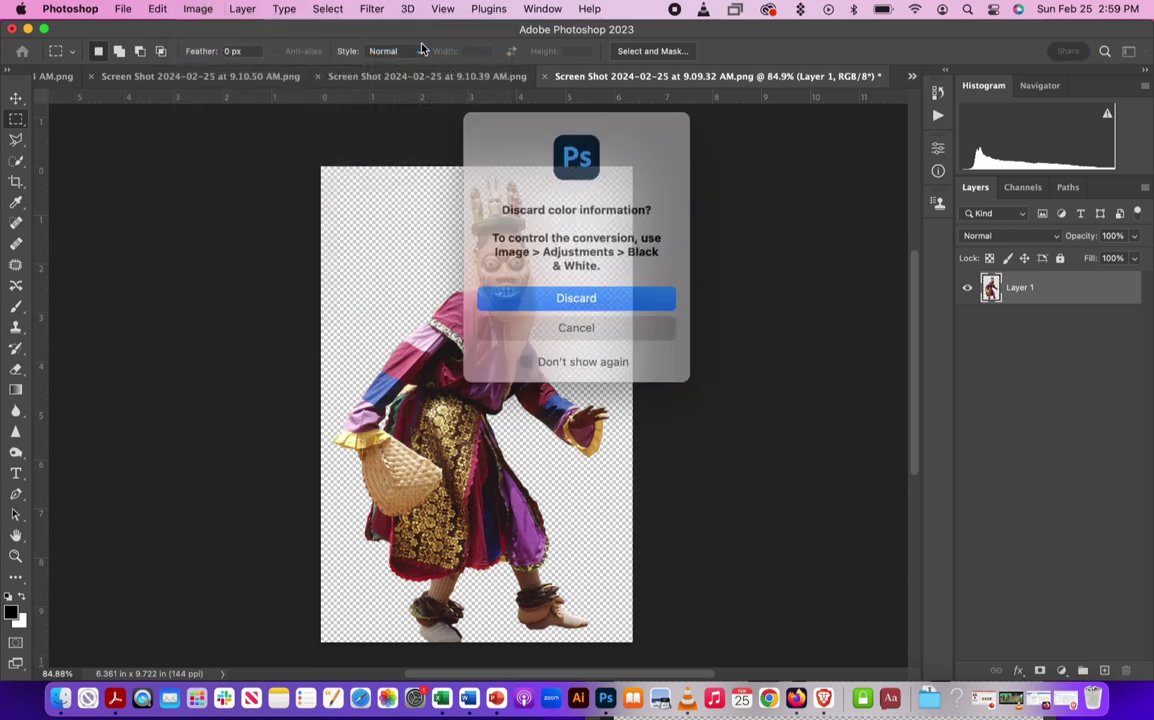
left_click(645, 294)
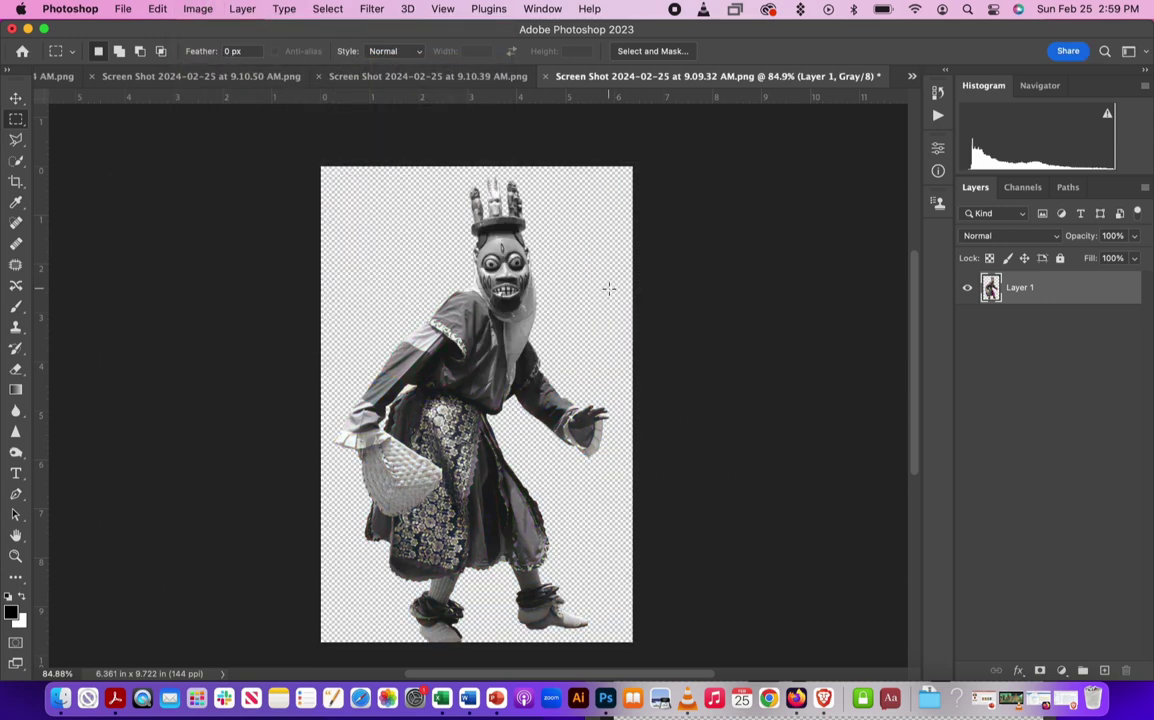
left_click(198, 9)
mouse_move(221, 54)
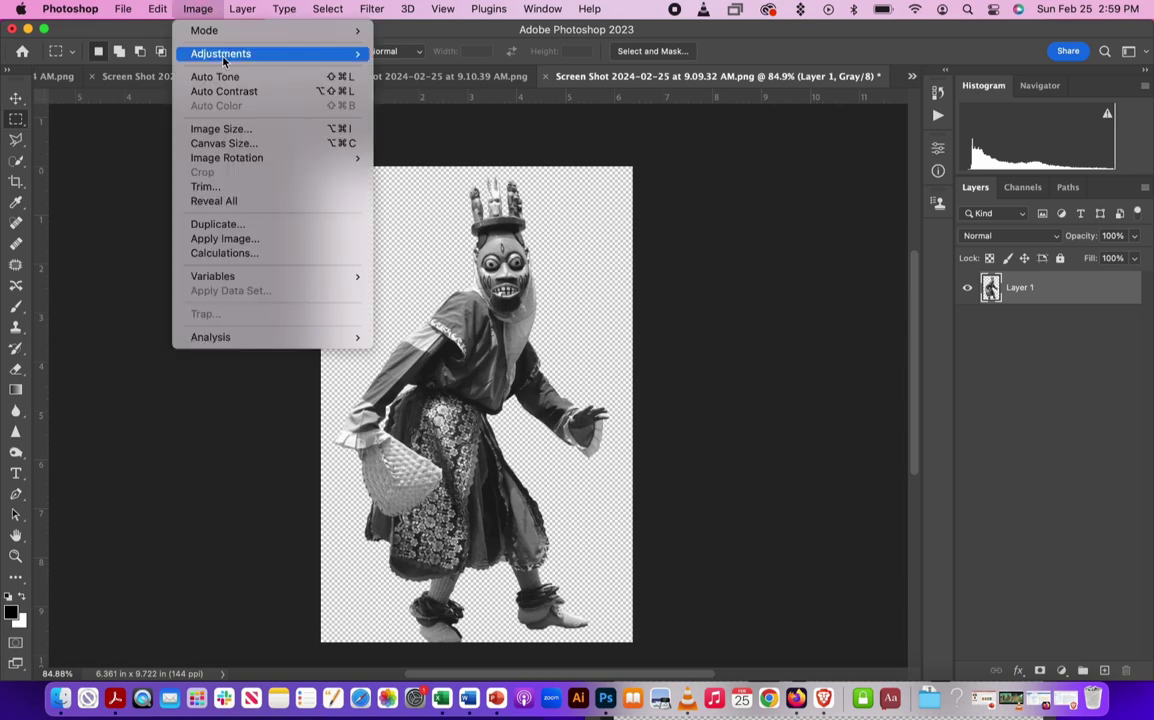
left_click(423, 54)
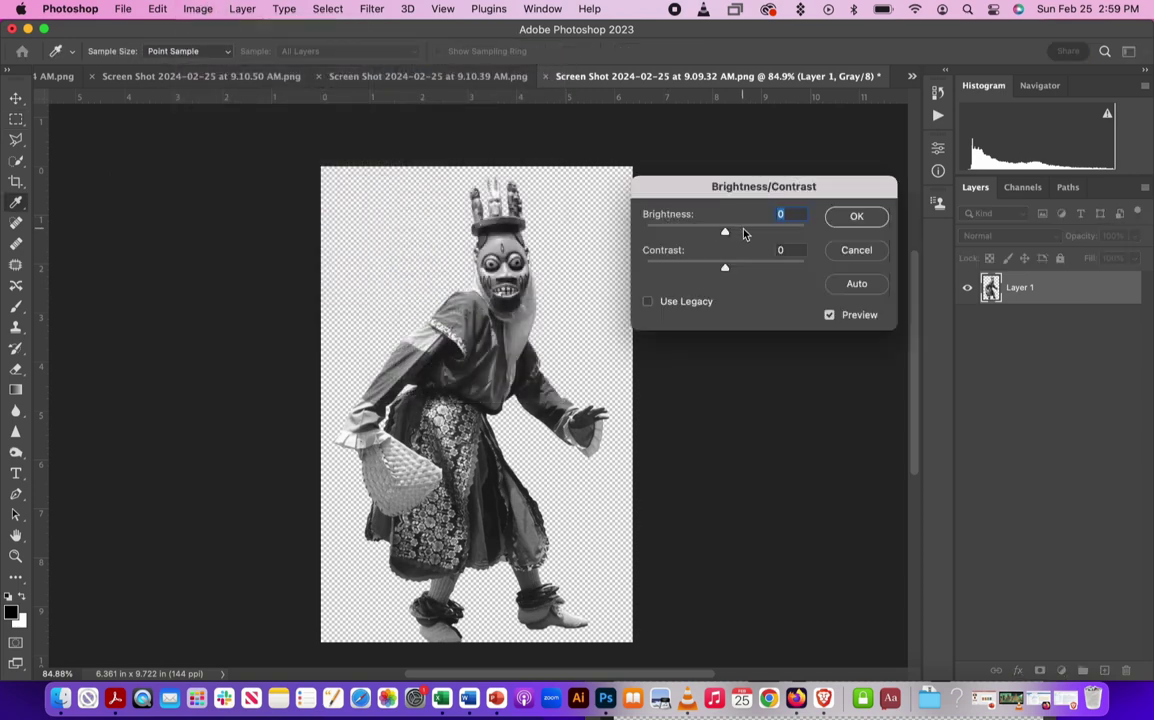
mouse_move(725, 232)
left_mouse_down()
mouse_move(743, 233)
mouse_move(705, 234)
mouse_move(742, 268)
left_mouse_up()
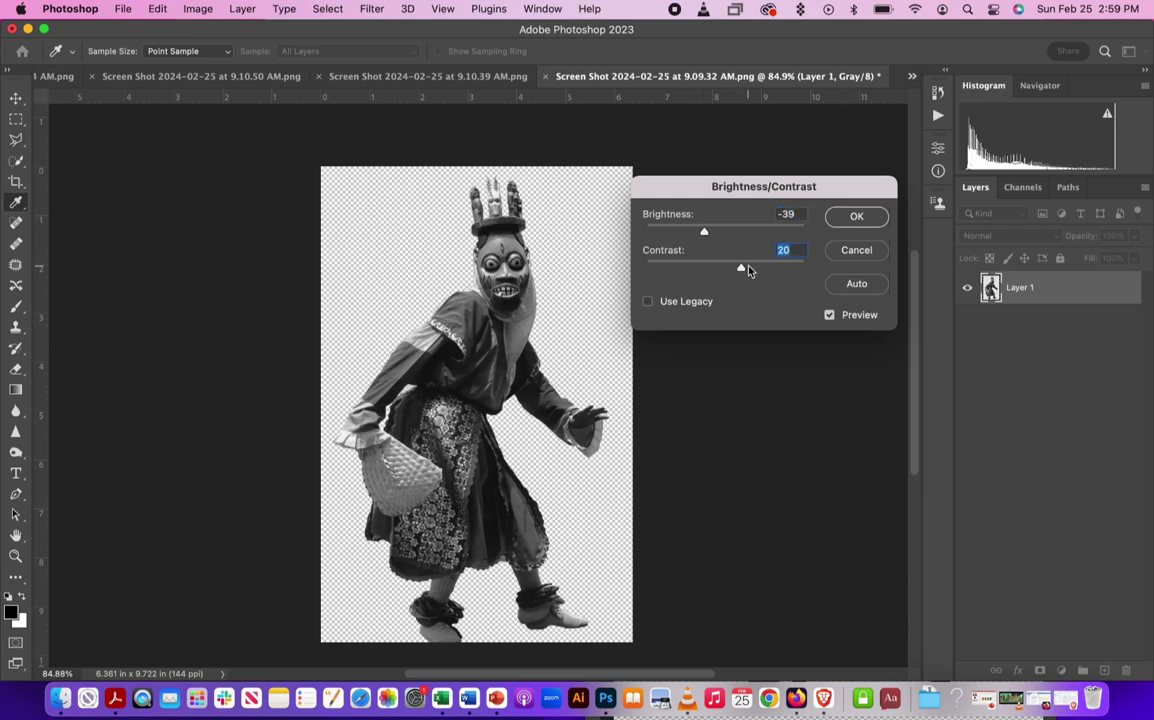
left_click_drag(741, 267, 744, 267)
left_click(854, 218)
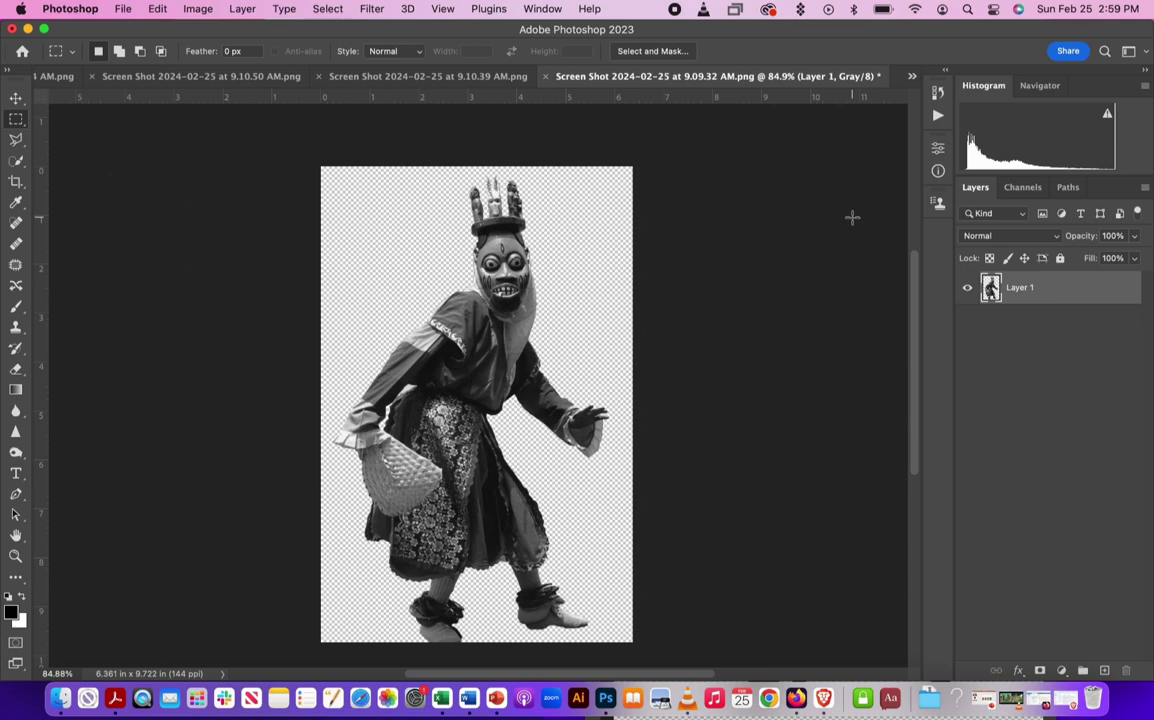
left_click(200, 8)
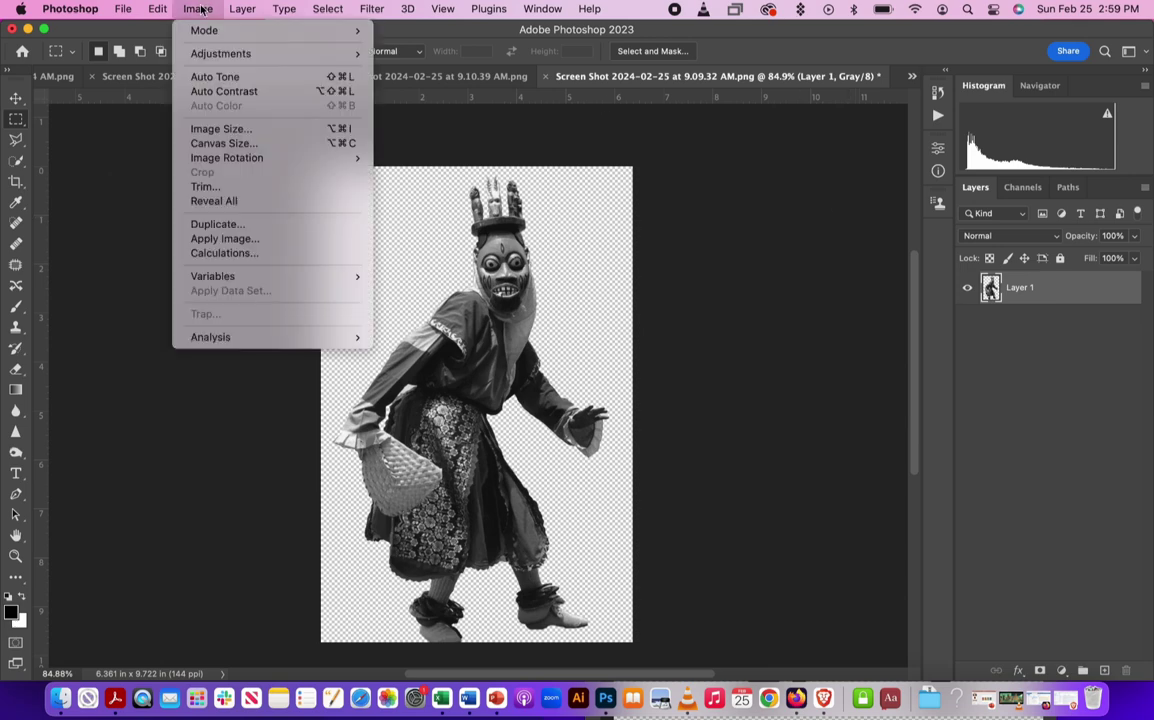
mouse_move(221, 53)
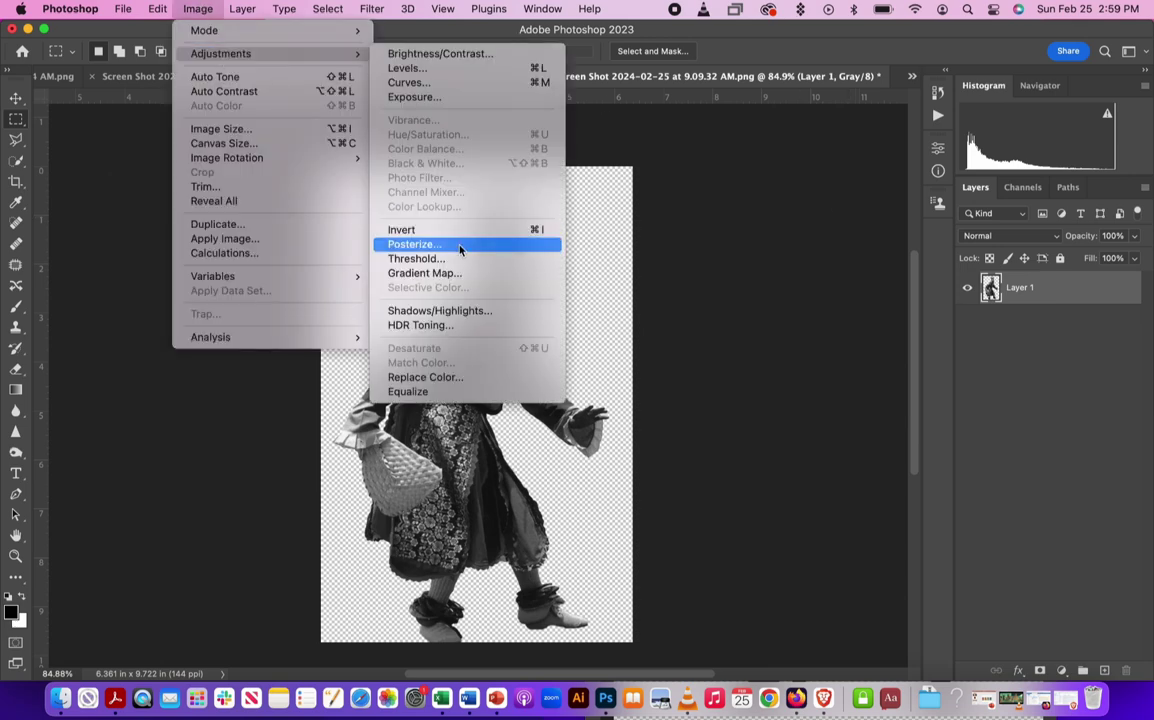
left_click(458, 246)
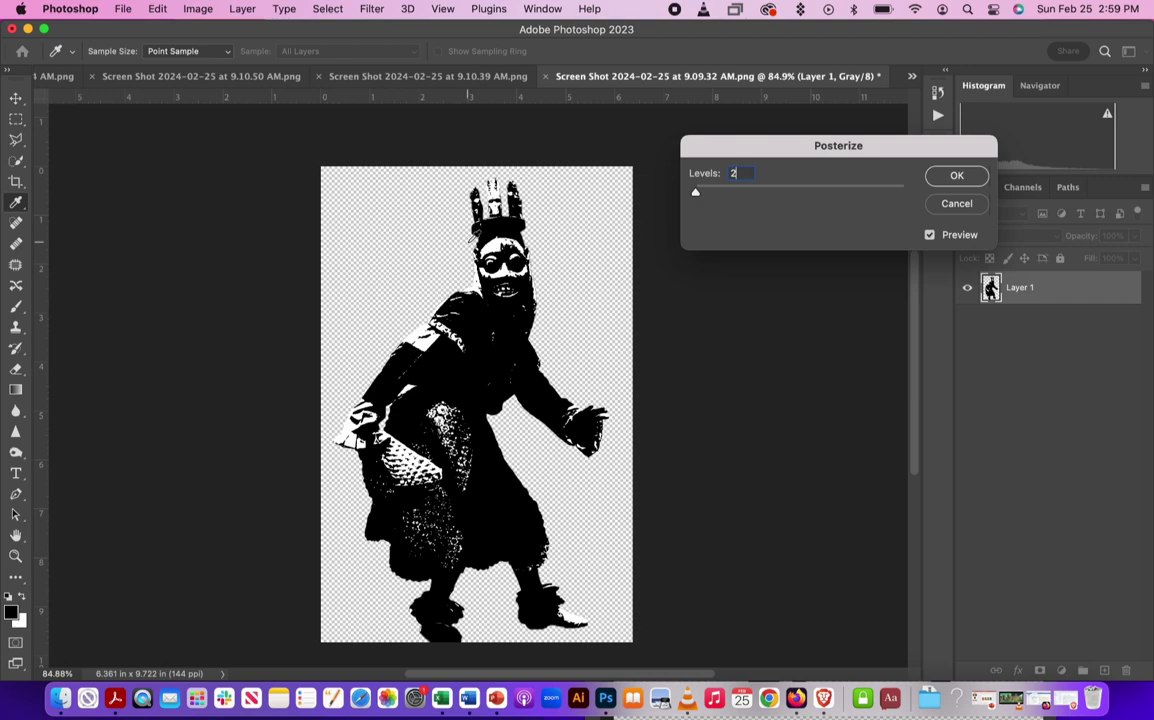
key("Return")
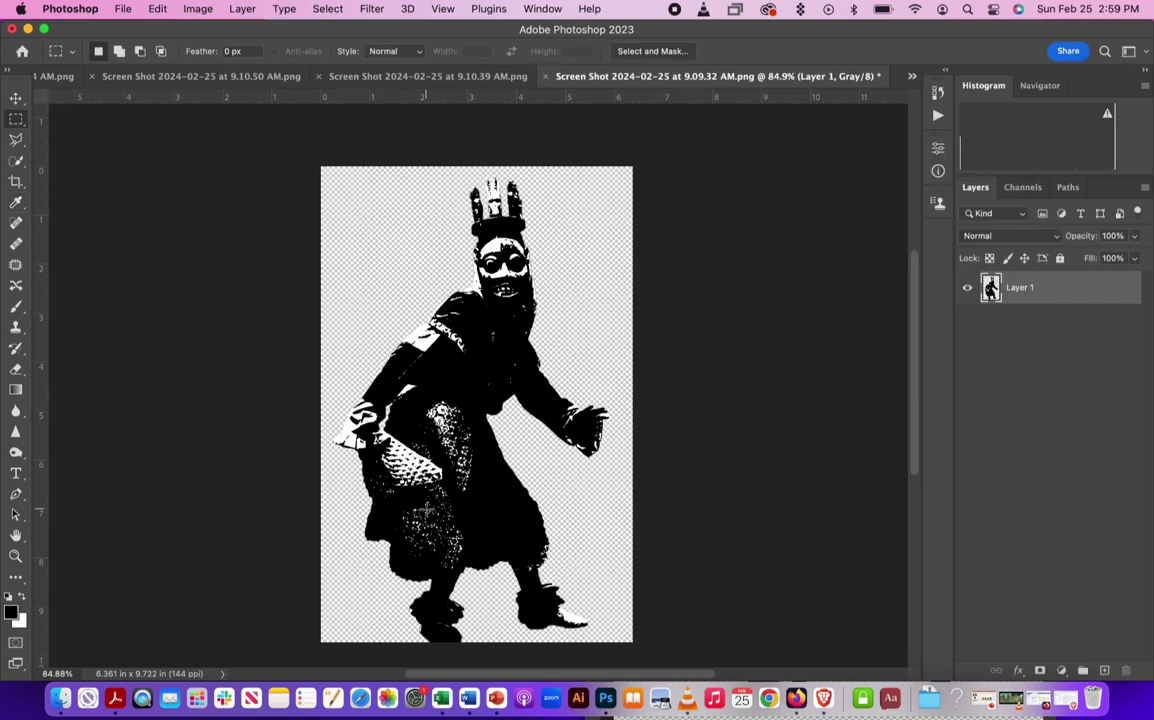
scroll(427, 510, "up", 5)
scroll(498, 443, "up", 3)
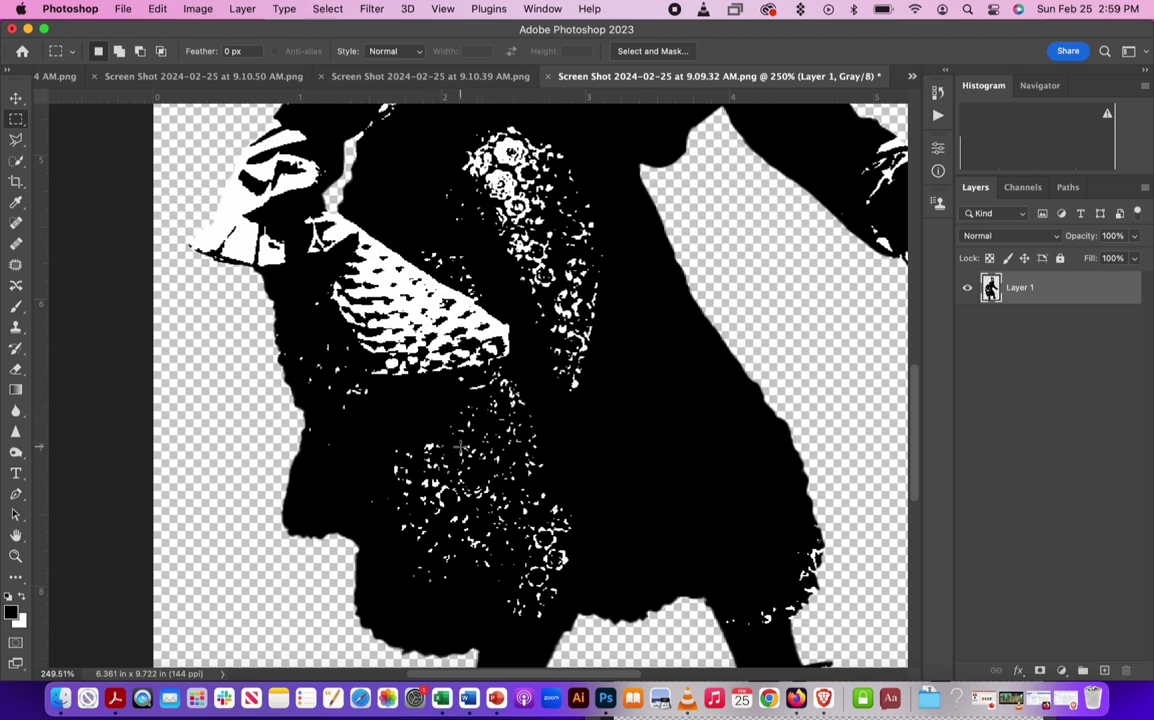
scroll(461, 447, "down", 5)
scroll(440, 425, "down", 1)
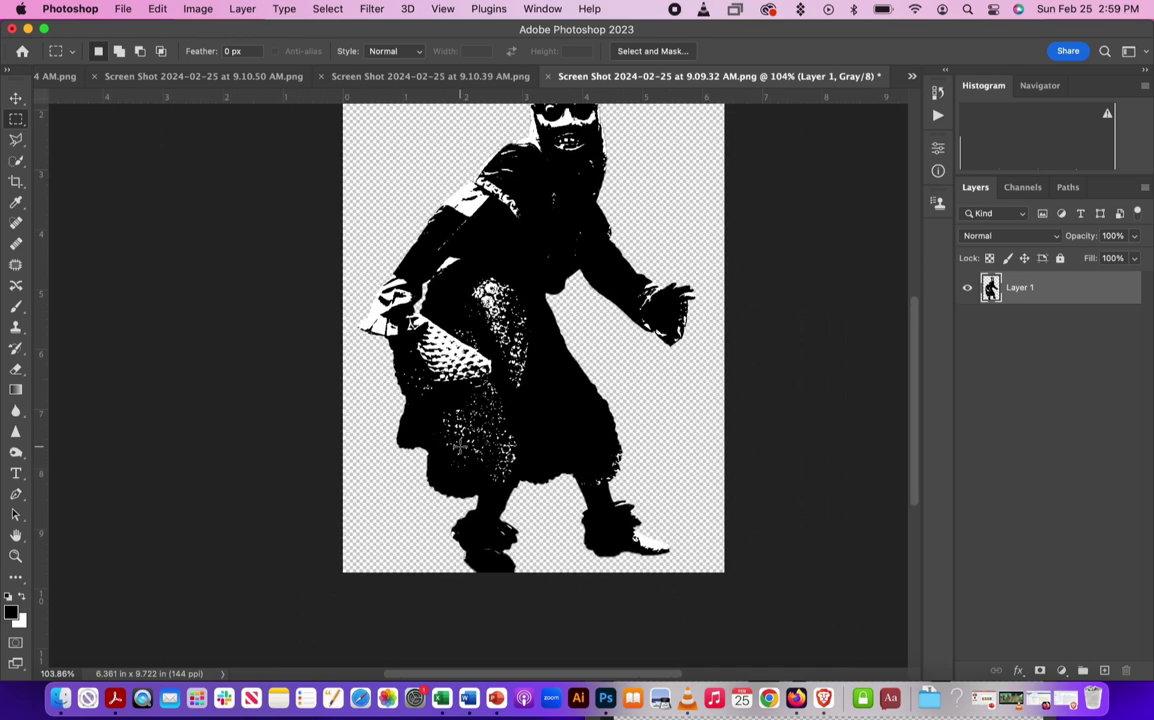
scroll(425, 410, "down", 1)
key("super+z")
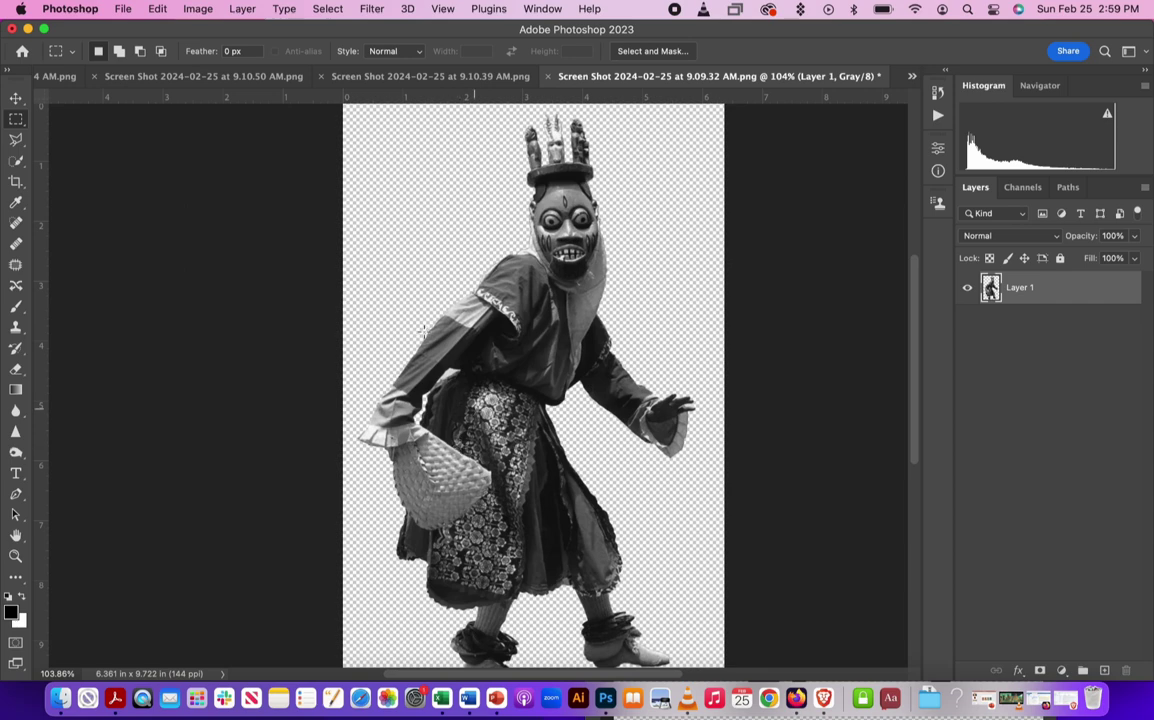
Apply Smart Blur to the masked dancer: High quality, radius 5.3, threshold 25.
left_click(375, 10)
mouse_move(470, 216)
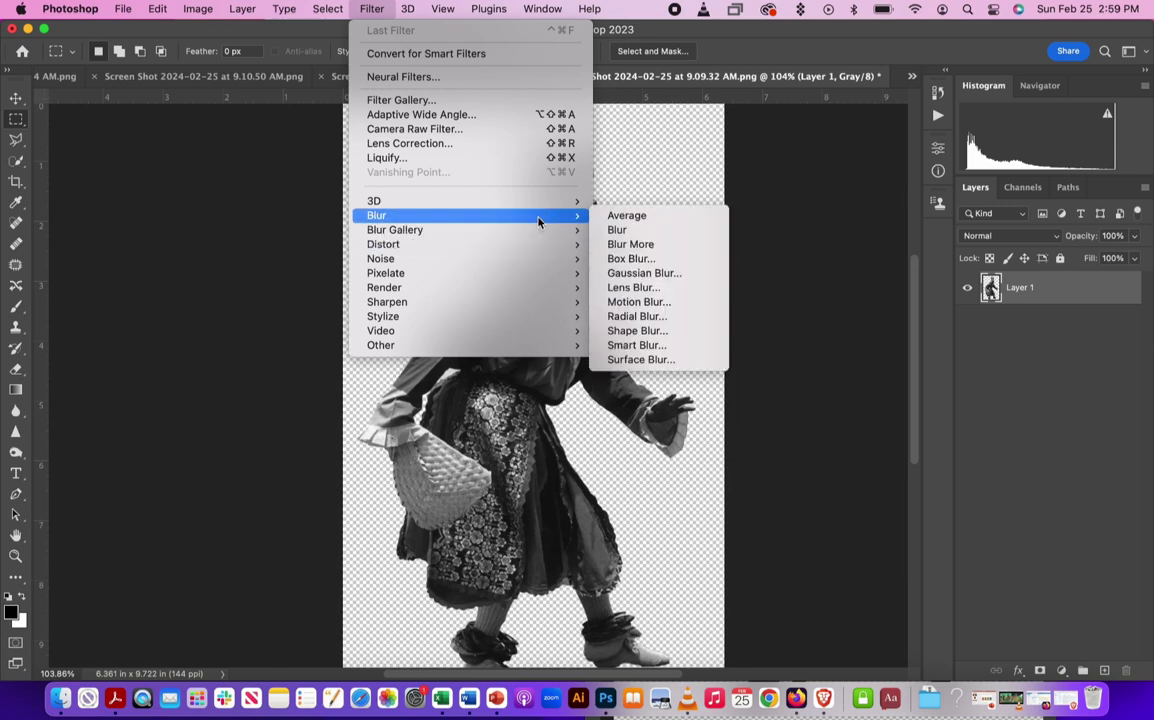
left_click(673, 353)
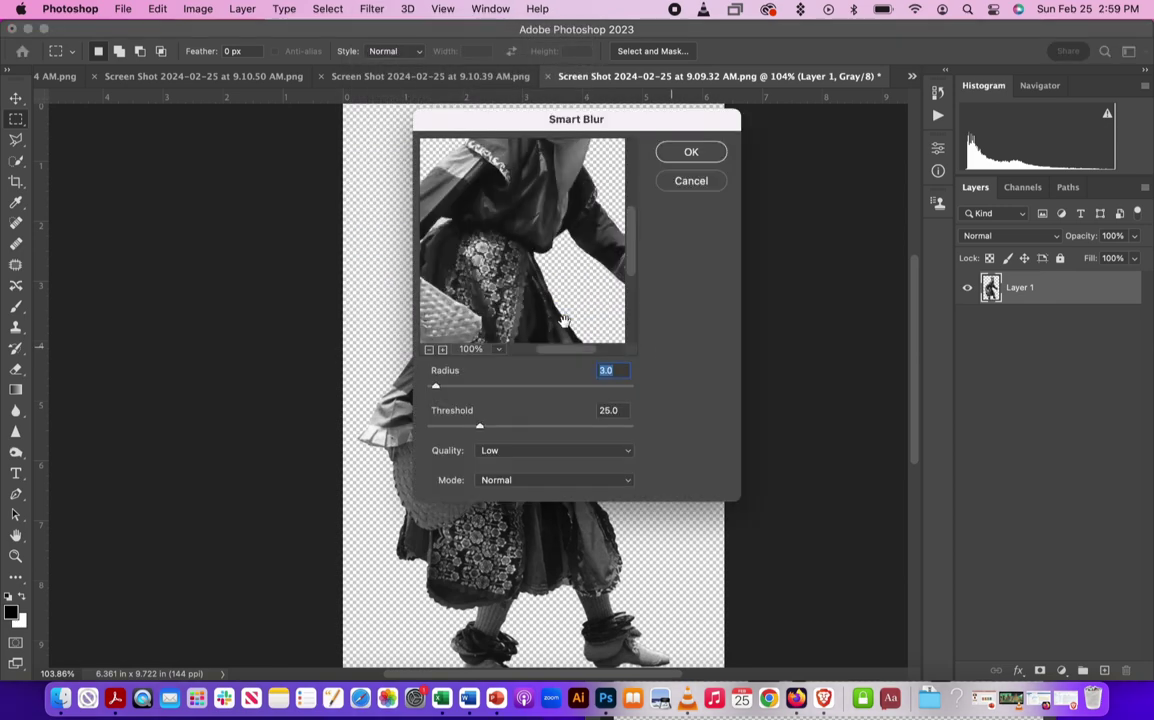
left_click_drag(549, 316, 520, 266)
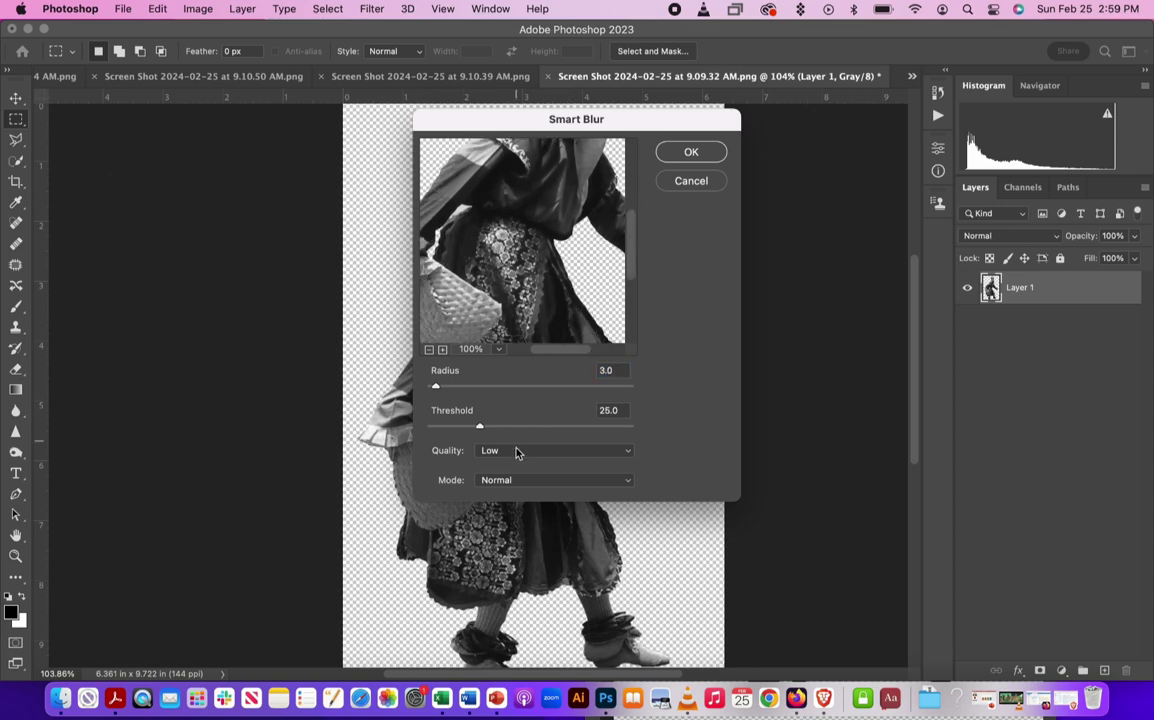
left_click(512, 451)
left_click(511, 482)
left_click_drag(437, 389, 441, 390)
left_click(588, 267)
left_click(683, 151)
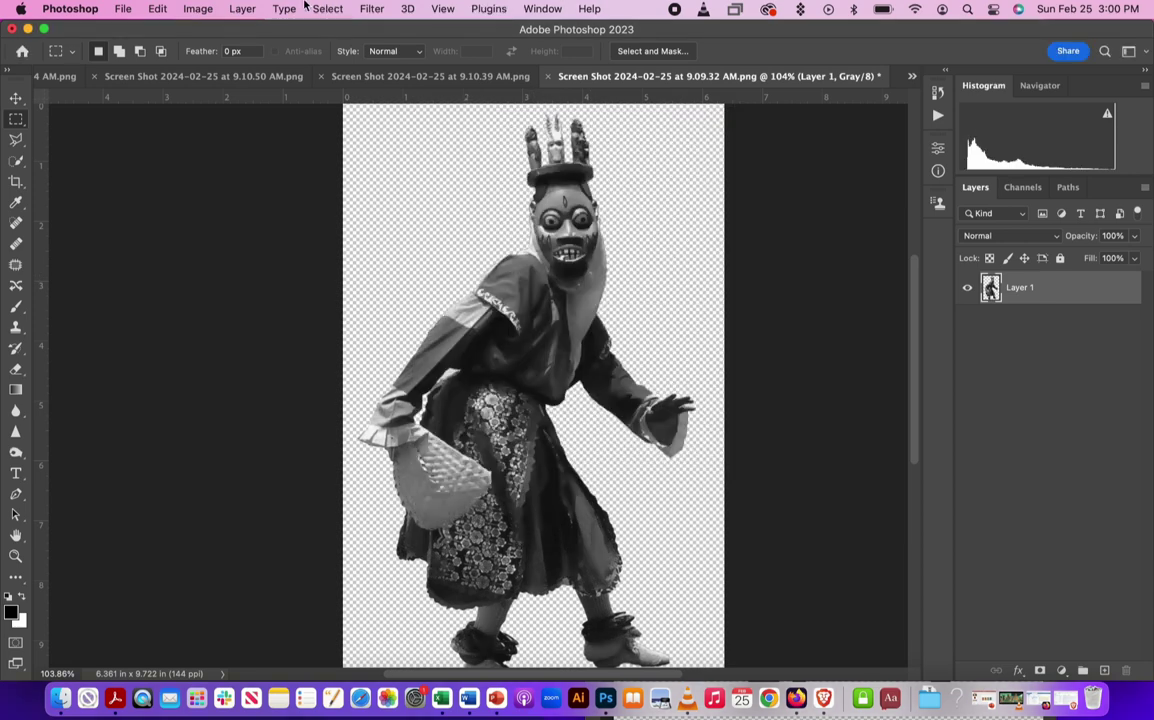
Posterize the smoothed masked dancer to 2 levels for stark black and white.
left_click(219, 8)
mouse_move(221, 53)
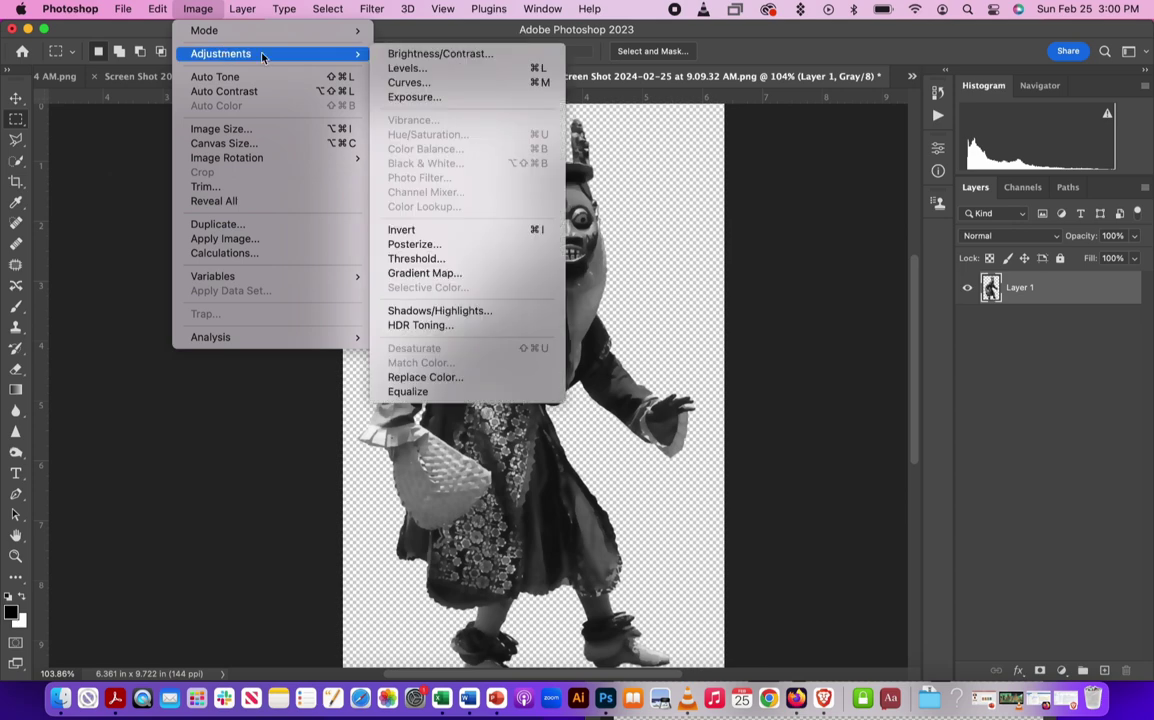
left_click(462, 250)
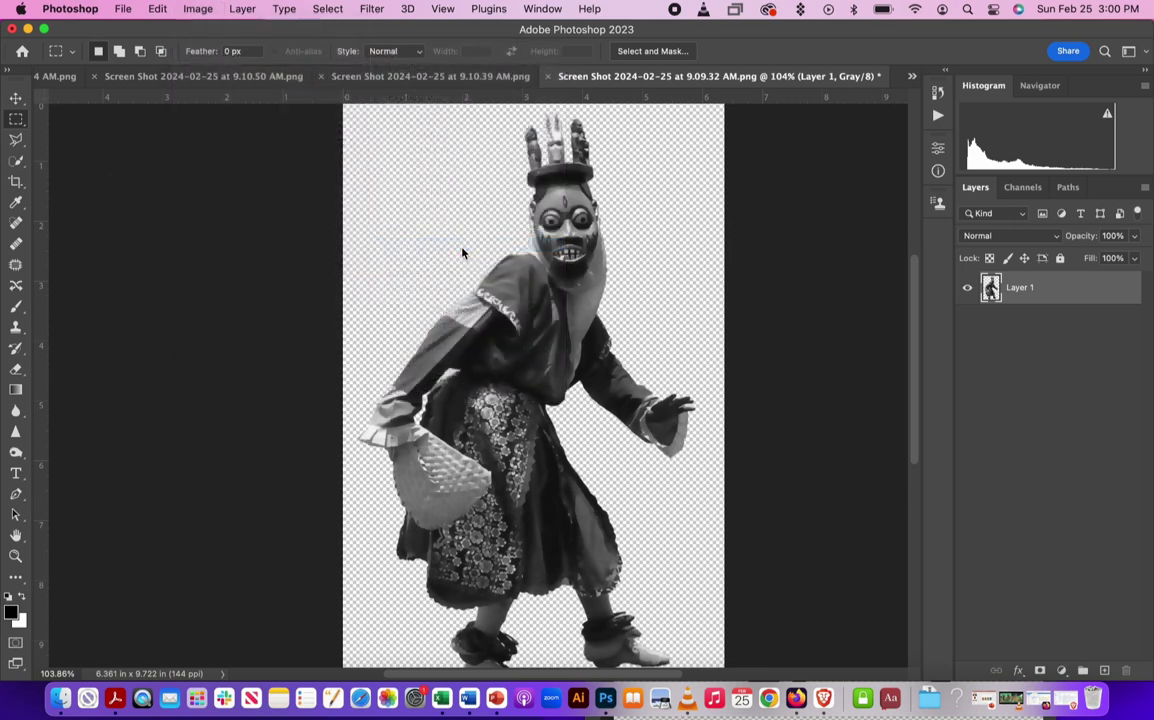
type("2")
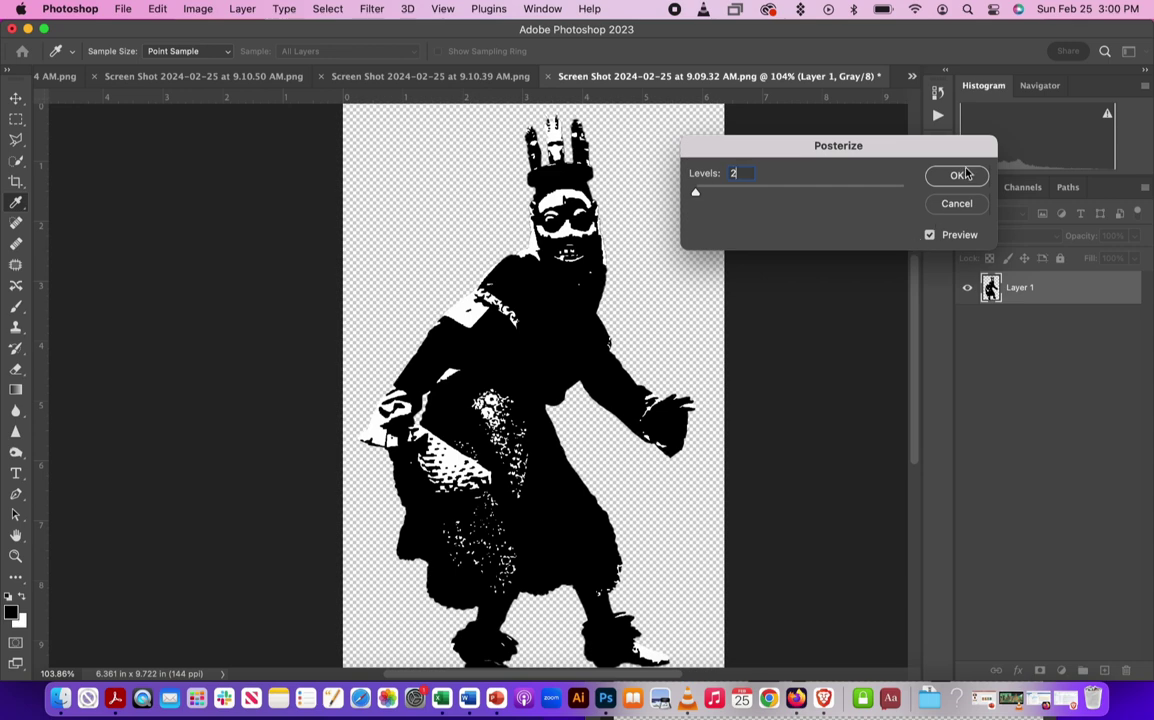
left_click(957, 175)
scroll(633, 372, "down", 3)
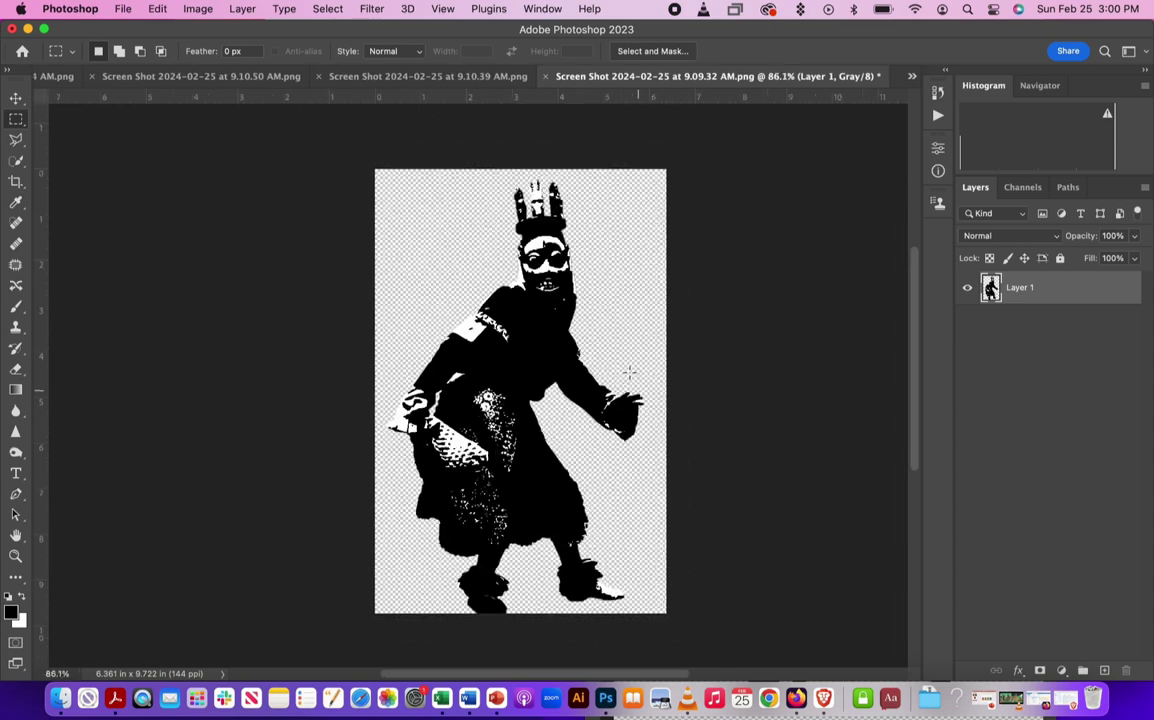
scroll(626, 373, "down", 2)
left_click(16, 98)
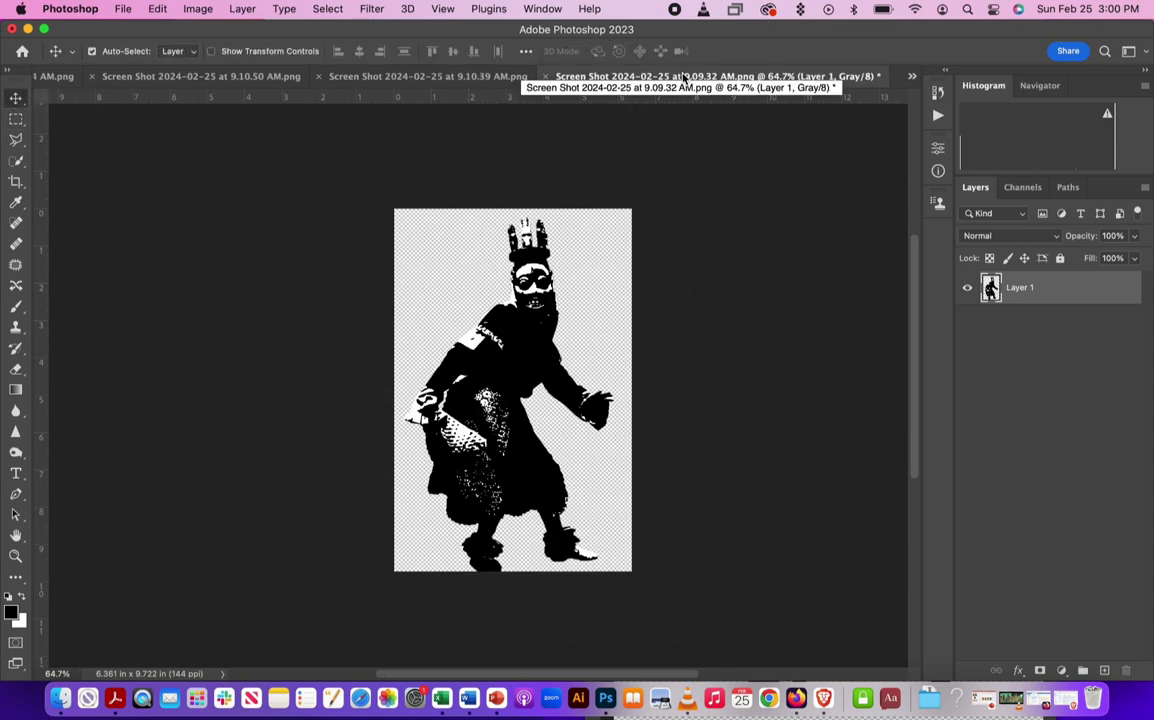
Drag the posterized dancer from the Screen Shot document into Untitled-1 as a new layer.
left_click_drag(684, 76, 810, 181)
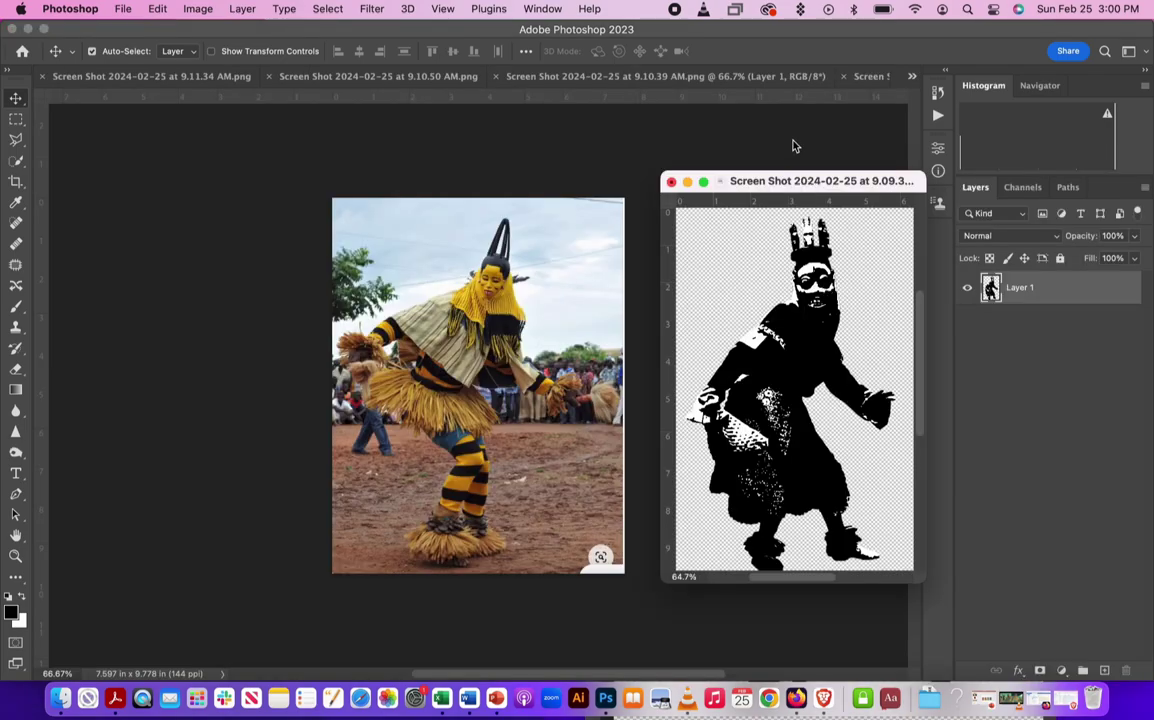
left_click(911, 76)
left_click(947, 344)
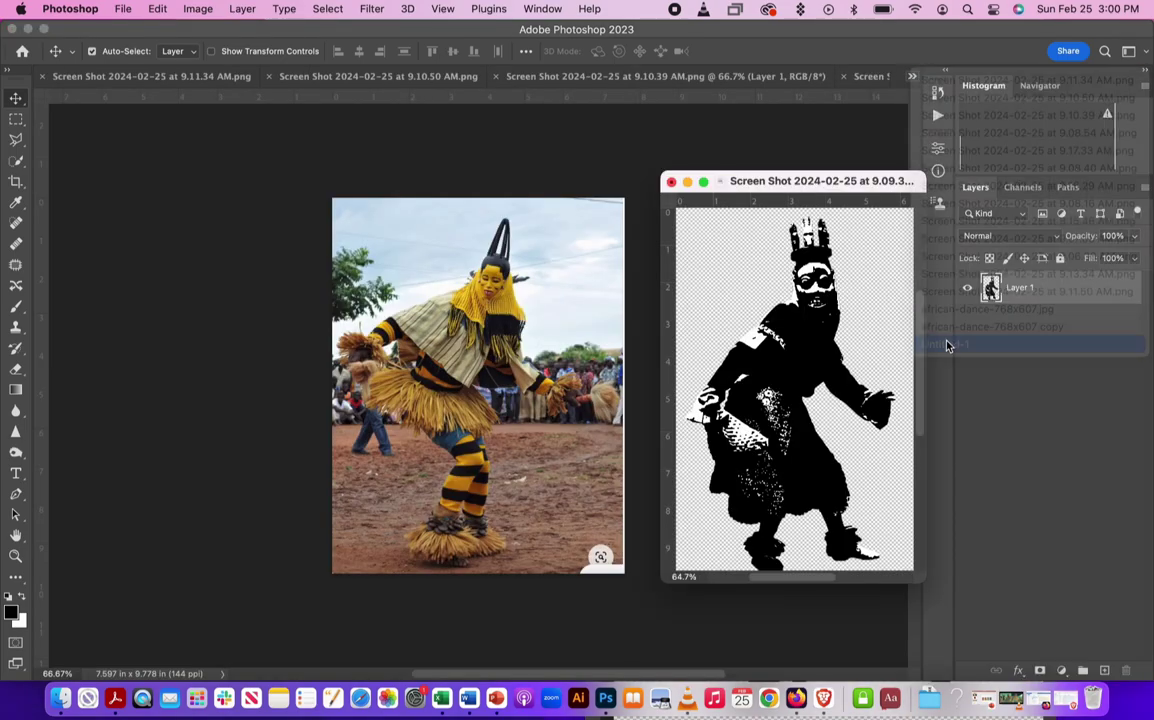
key("ctrl+Up")
left_click(814, 608)
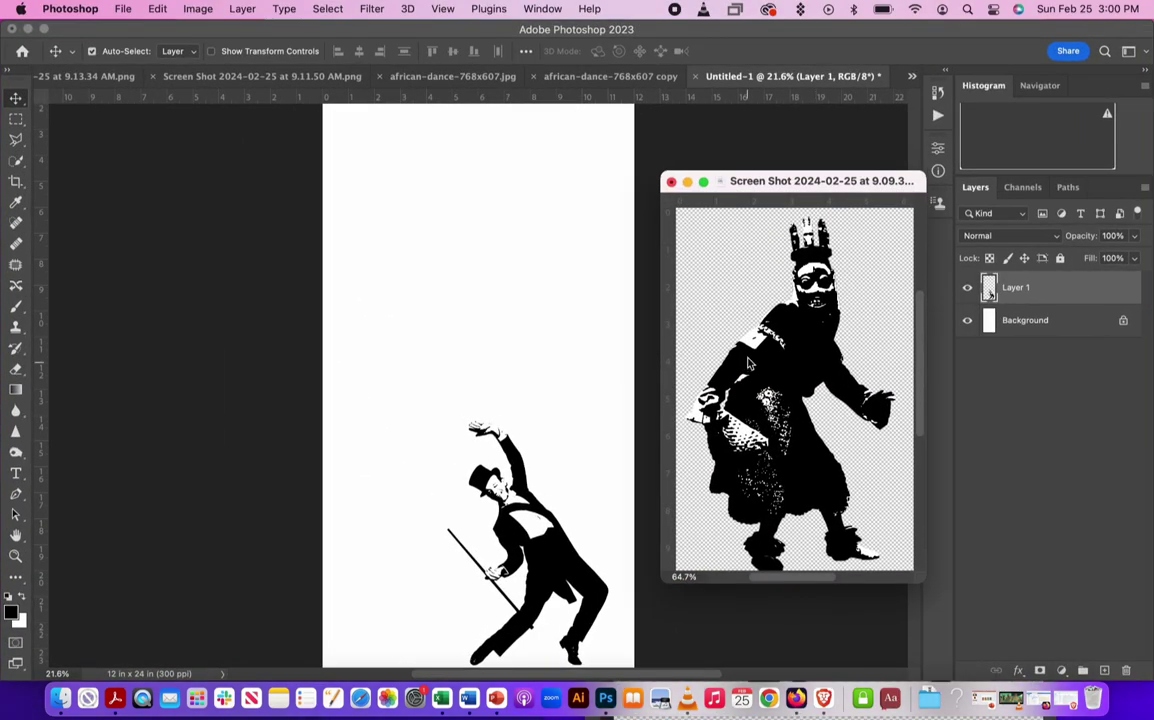
left_click(700, 322)
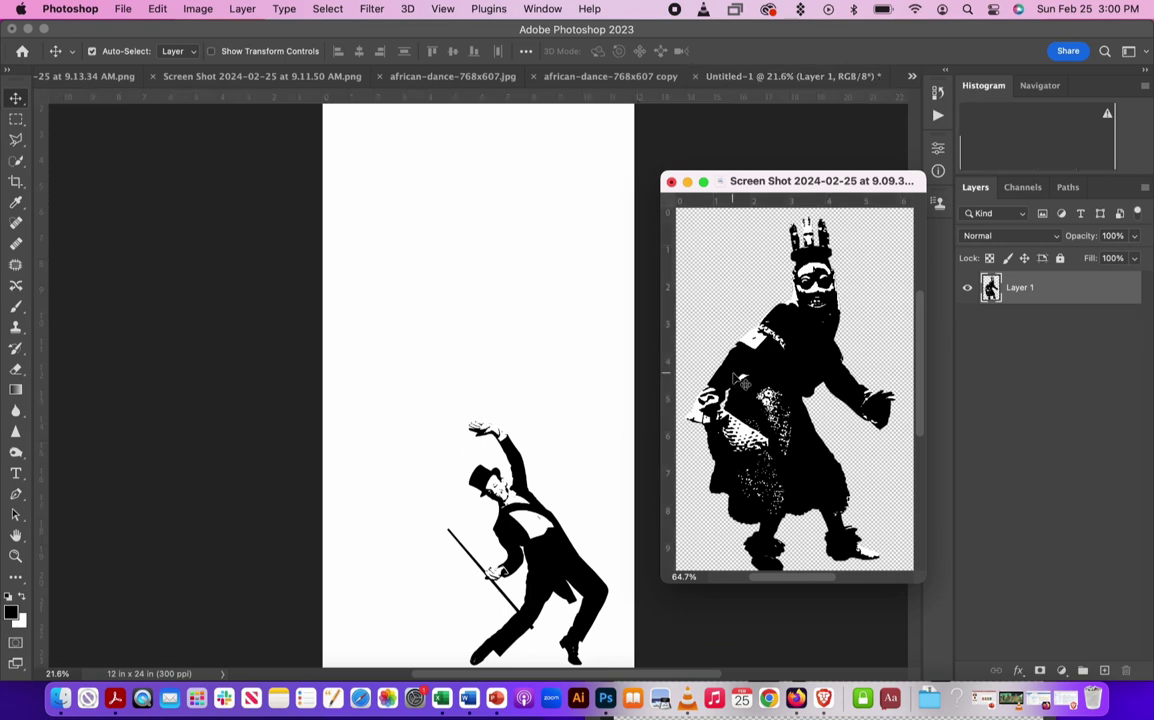
left_click_drag(740, 327, 385, 450)
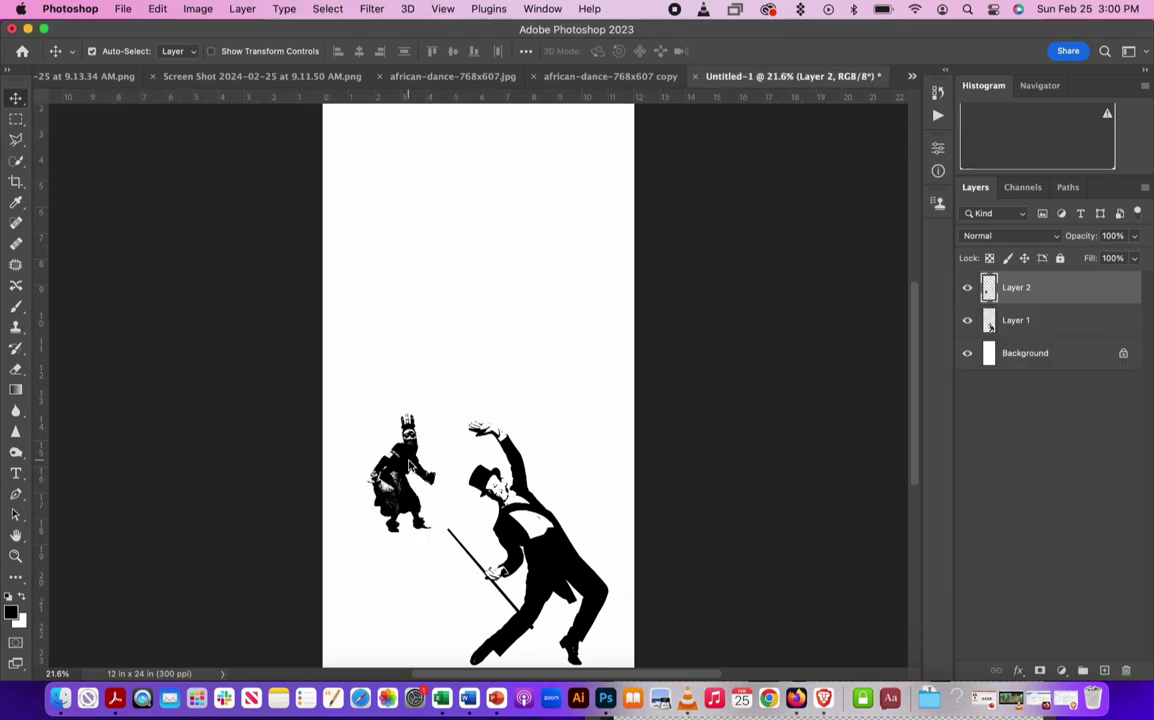
Scale the new dancer layer up to about 328.67%, above the top-hat dancer.
key("super+t")
mouse_move(439, 532)
left_mouse_down()
mouse_move(468, 616)
mouse_move(559, 654)
left_mouse_up()
mouse_move(500, 428)
left_mouse_down()
mouse_move(495, 364)
mouse_move(469, 355)
left_mouse_up()
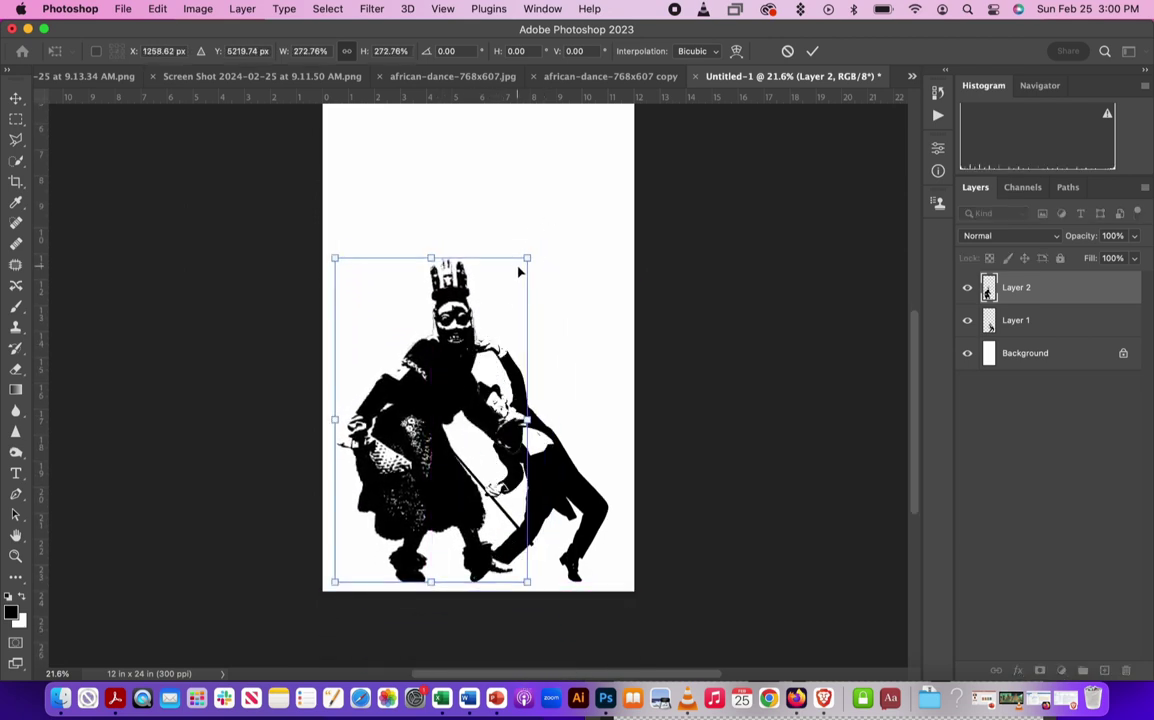
left_click_drag(524, 258, 606, 216)
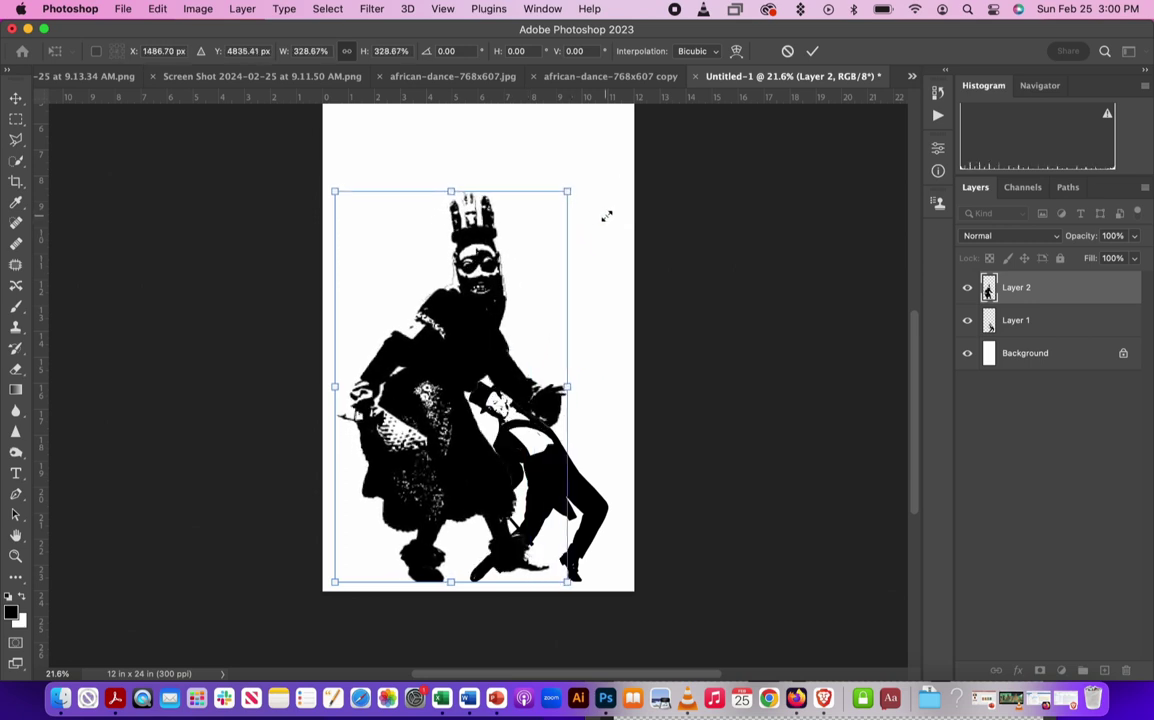
key("Return")
left_click(157, 8)
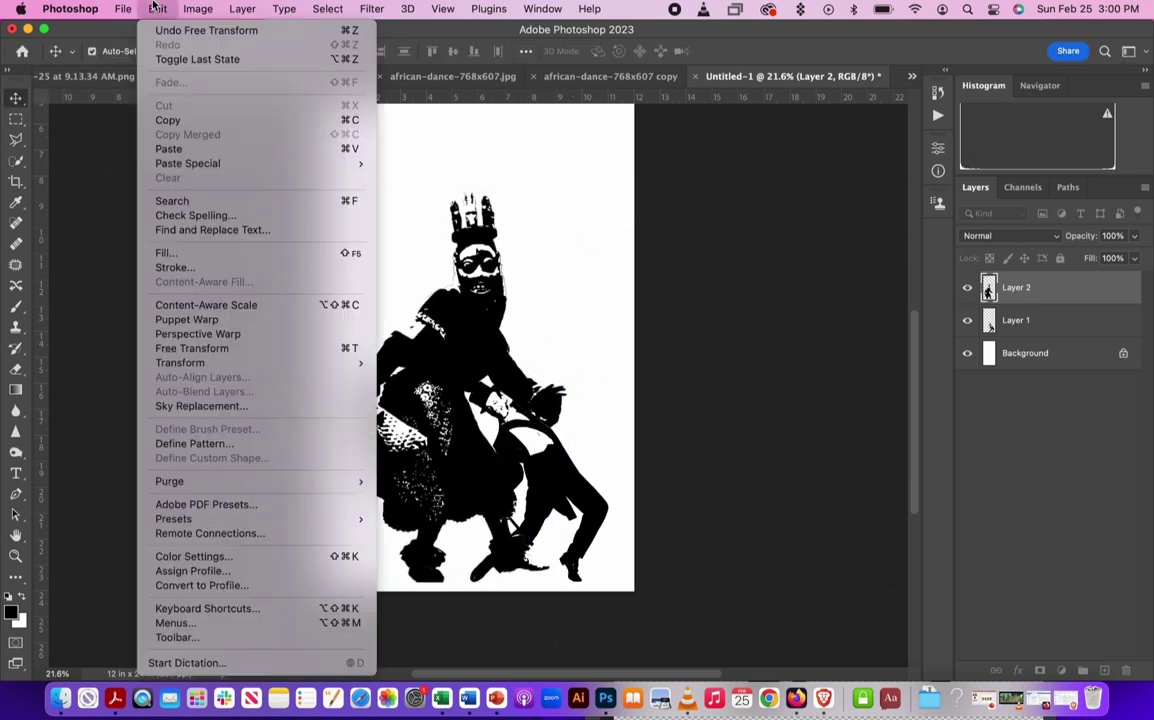
mouse_move(180, 362)
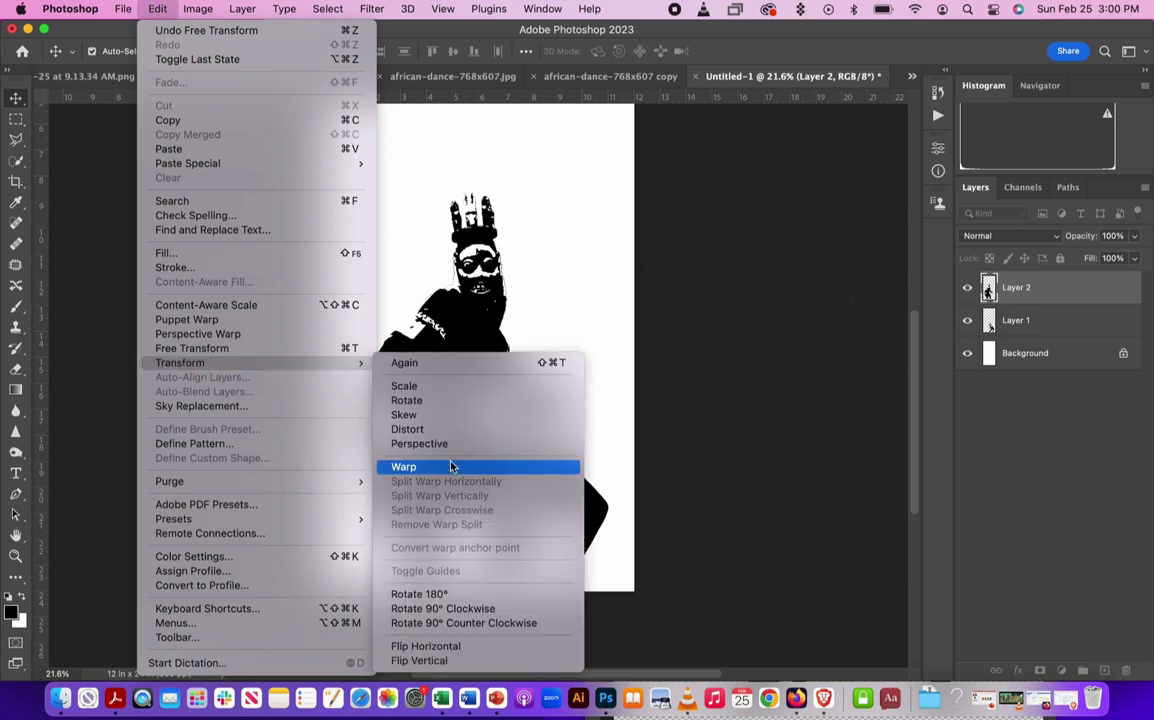
left_click(451, 467)
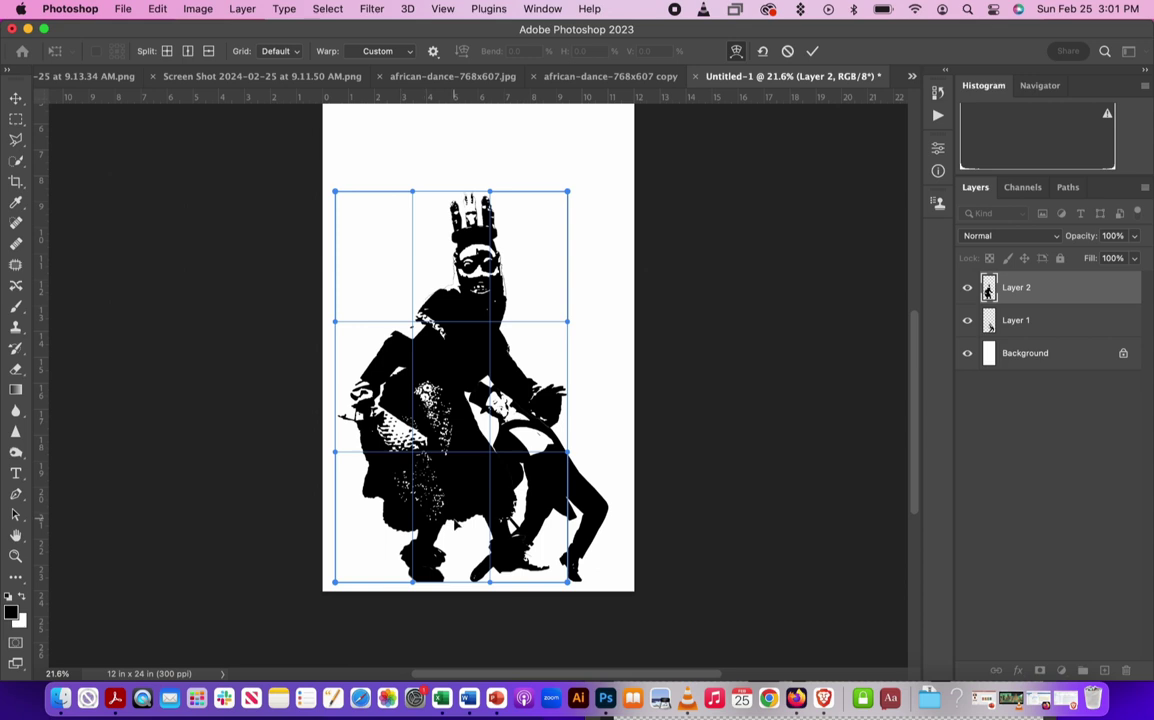
Warp the masked dancer's body, curving his upper body left and shifting the legs right.
left_click_drag(391, 564, 430, 478)
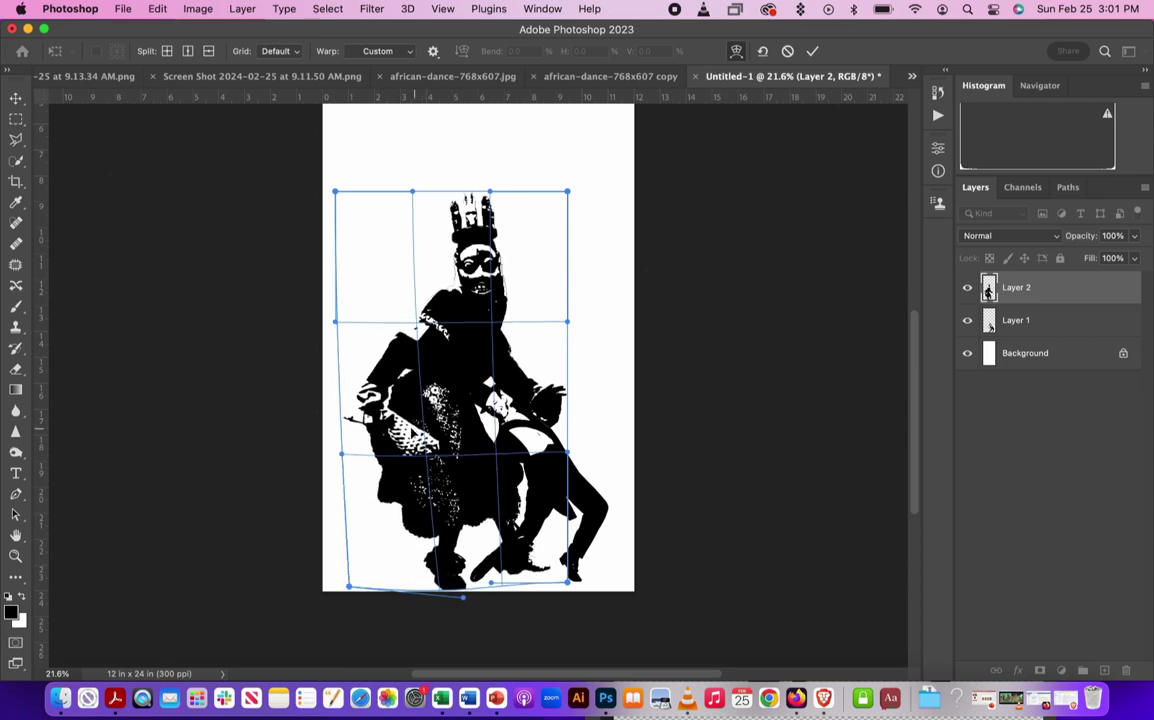
left_click_drag(414, 430, 453, 290)
left_click_drag(520, 228, 571, 236)
left_click_drag(420, 362, 447, 384)
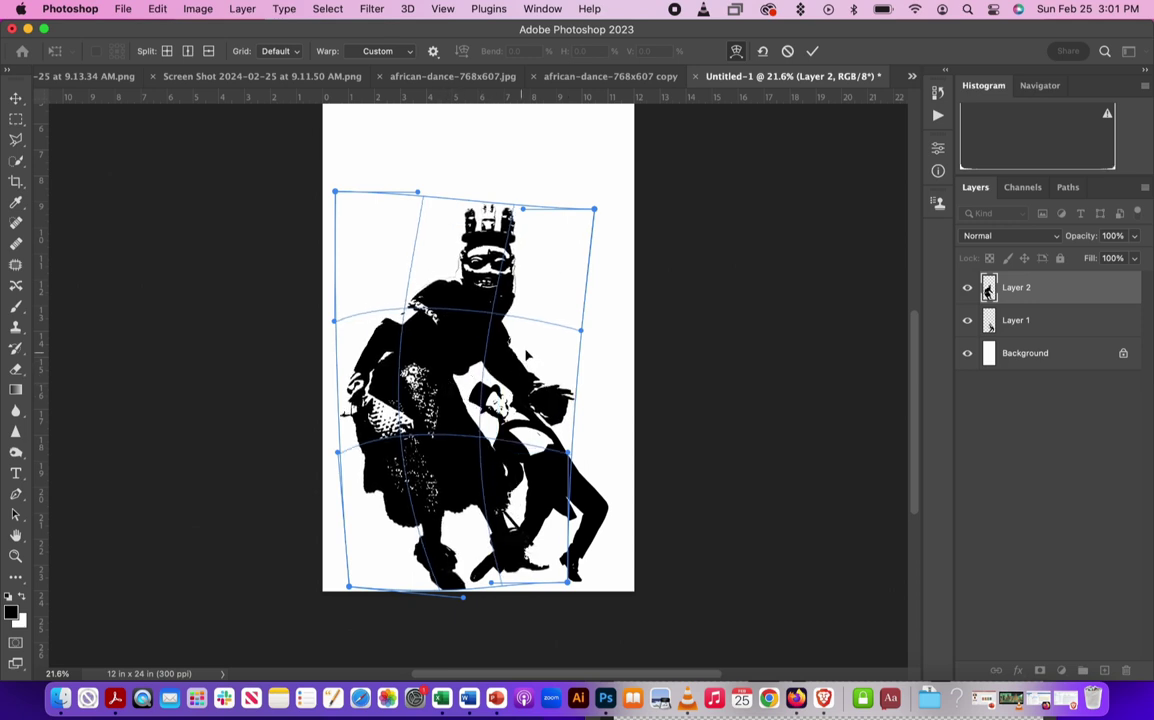
mouse_move(527, 354)
left_mouse_down()
mouse_move(540, 346)
mouse_move(546, 380)
left_mouse_up()
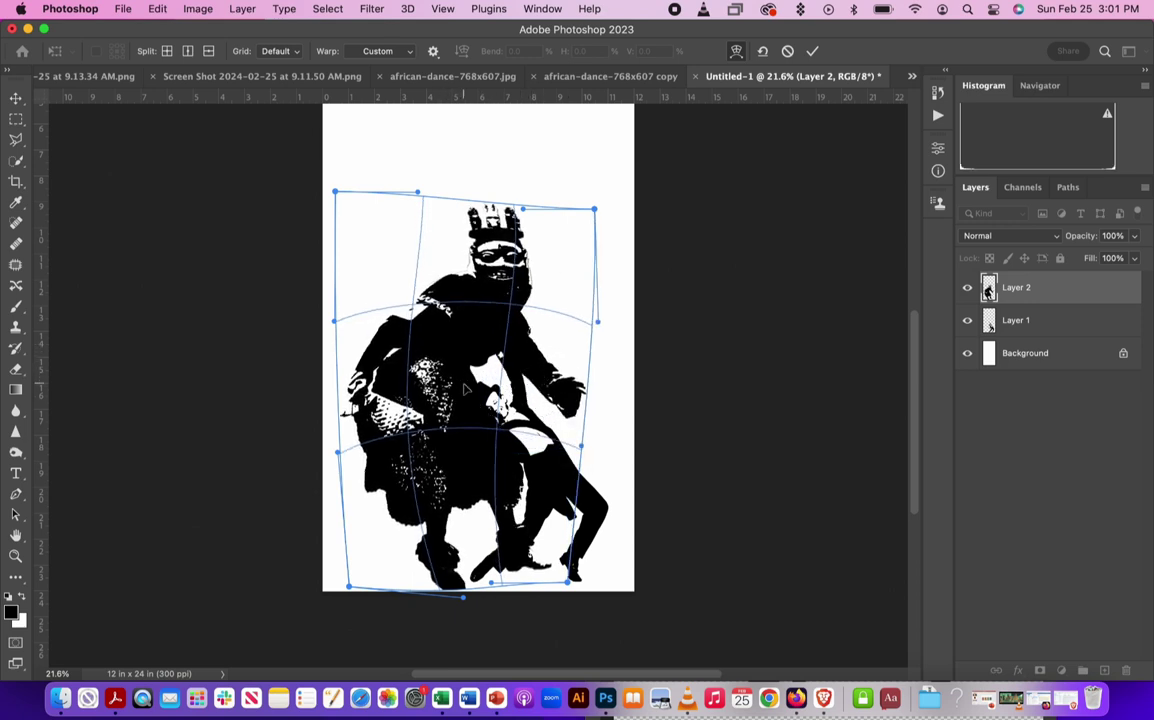
left_click_drag(465, 388, 444, 397)
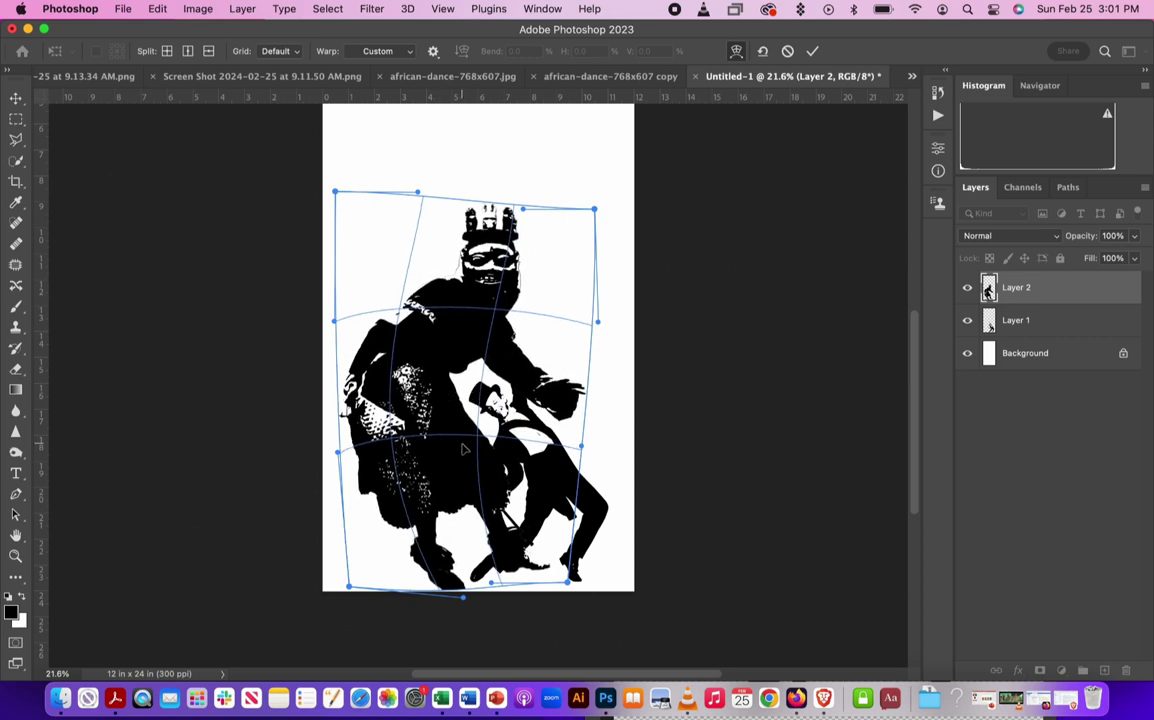
left_click_drag(463, 515, 515, 458)
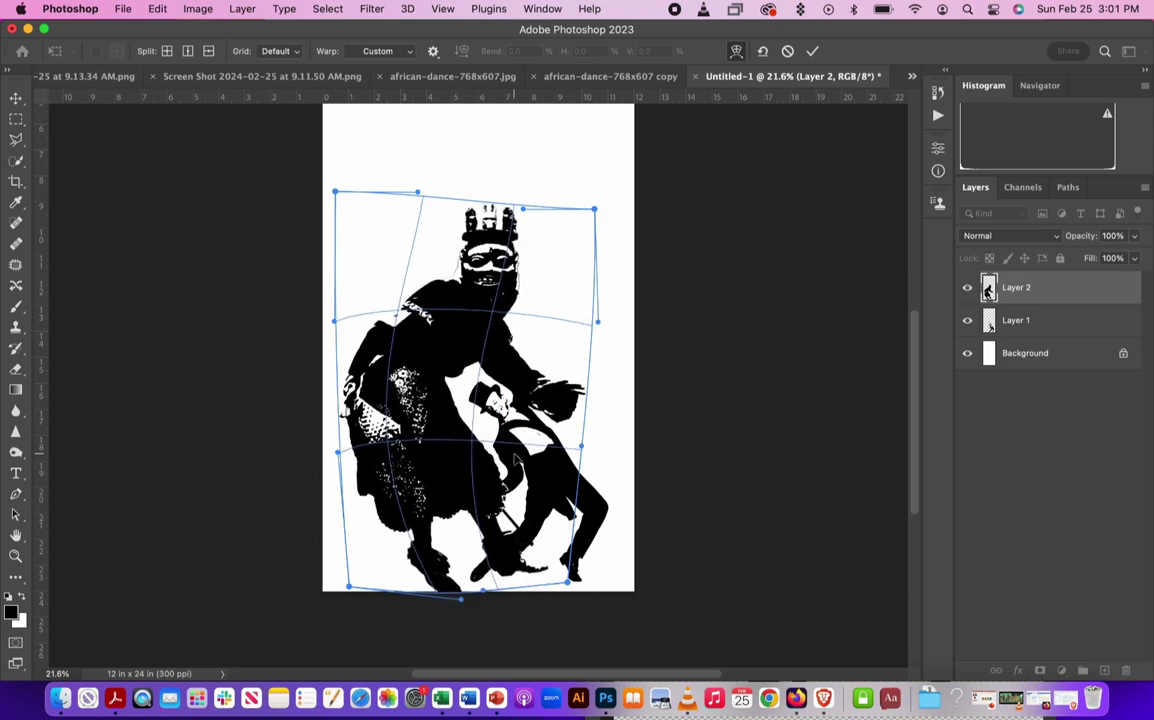
Pull the dancer's head and right side leftward, bringing his arm down over the hat.
left_click_drag(526, 395, 530, 388)
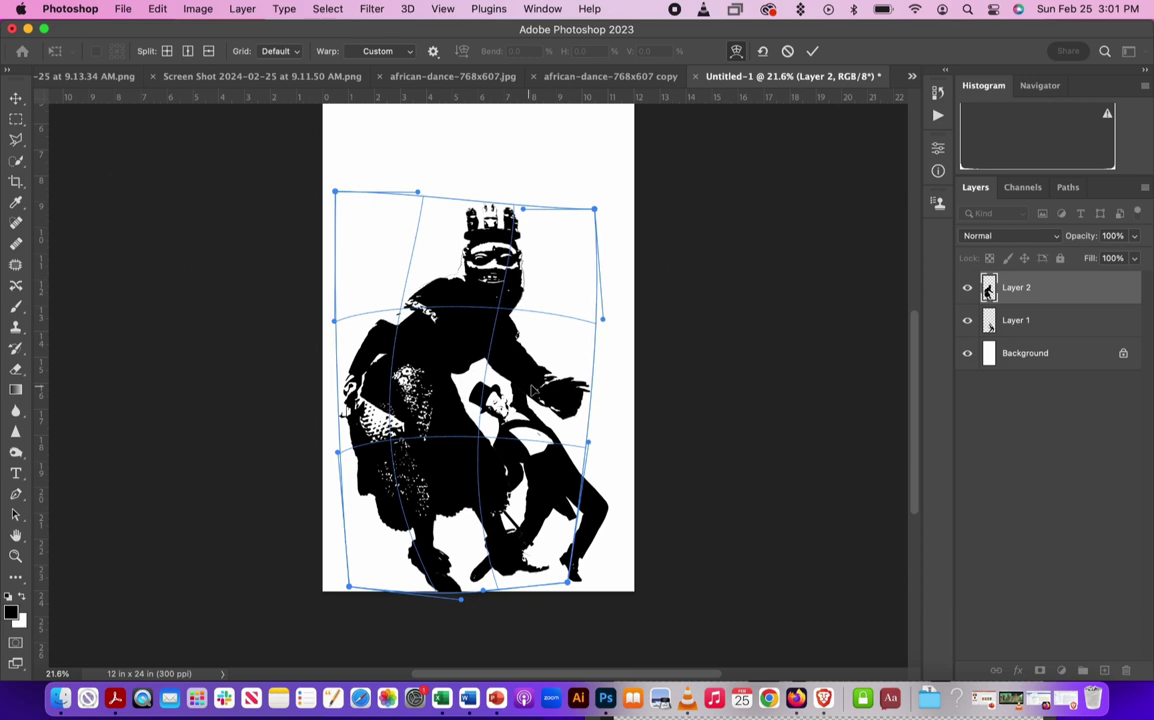
left_click_drag(528, 273, 518, 278)
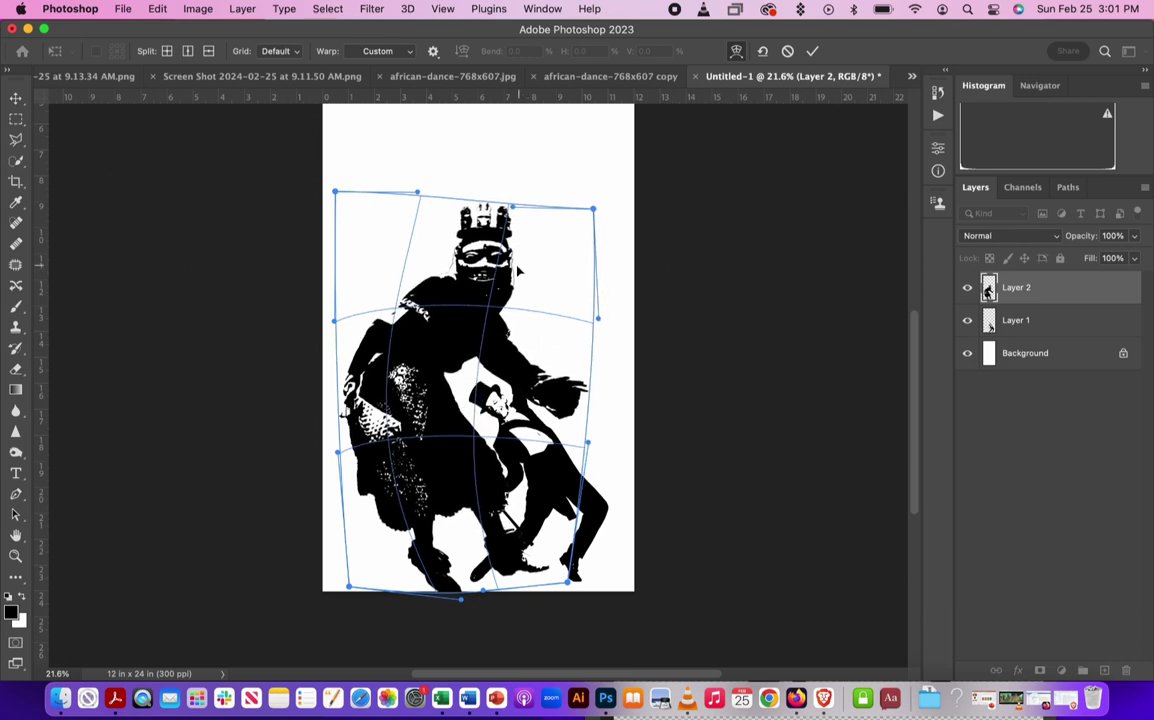
left_click_drag(448, 272, 439, 272)
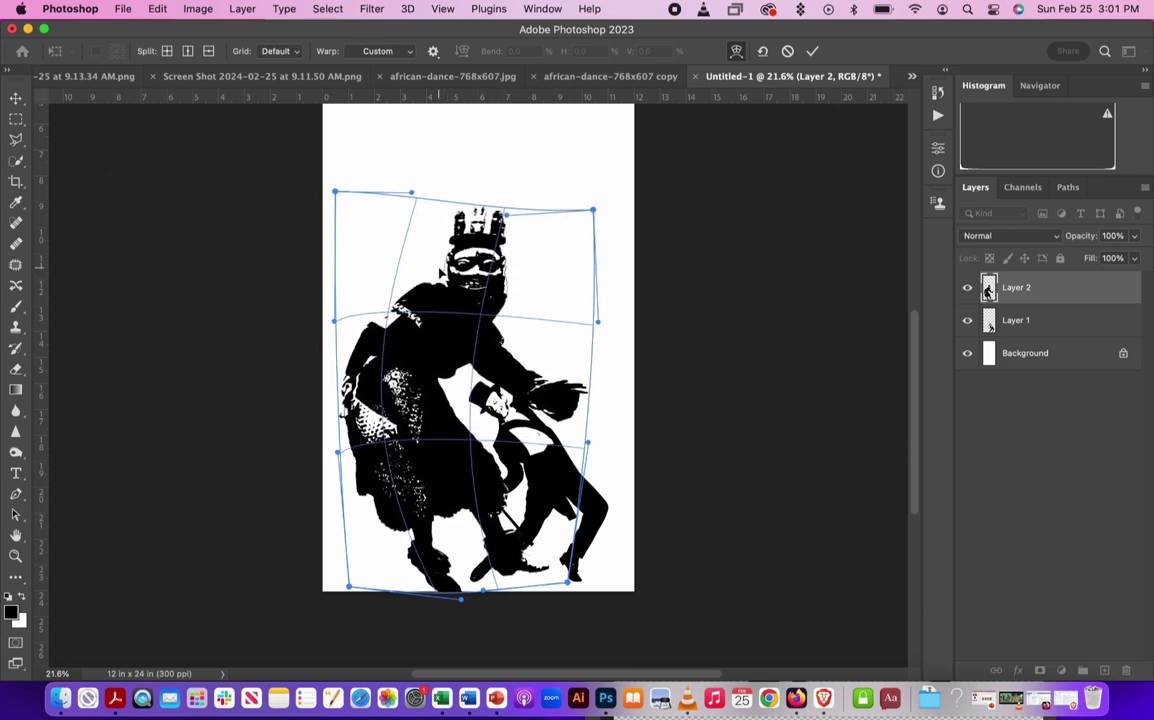
left_click_drag(593, 320, 565, 318)
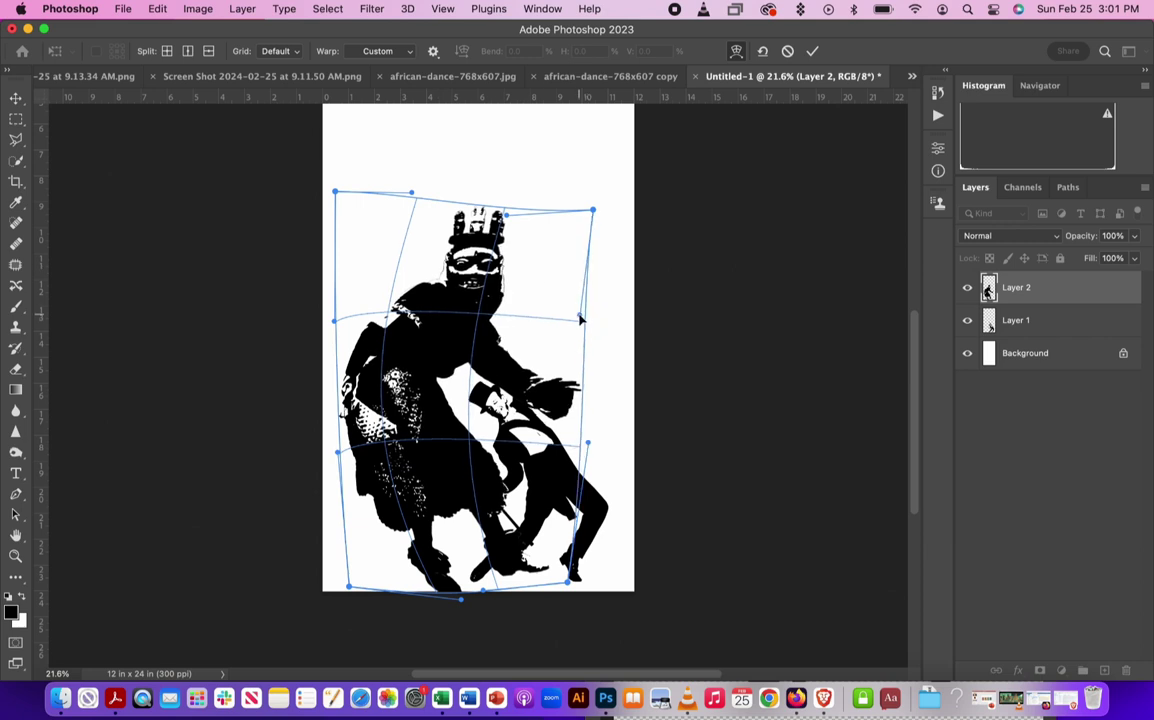
left_click_drag(570, 372, 558, 370)
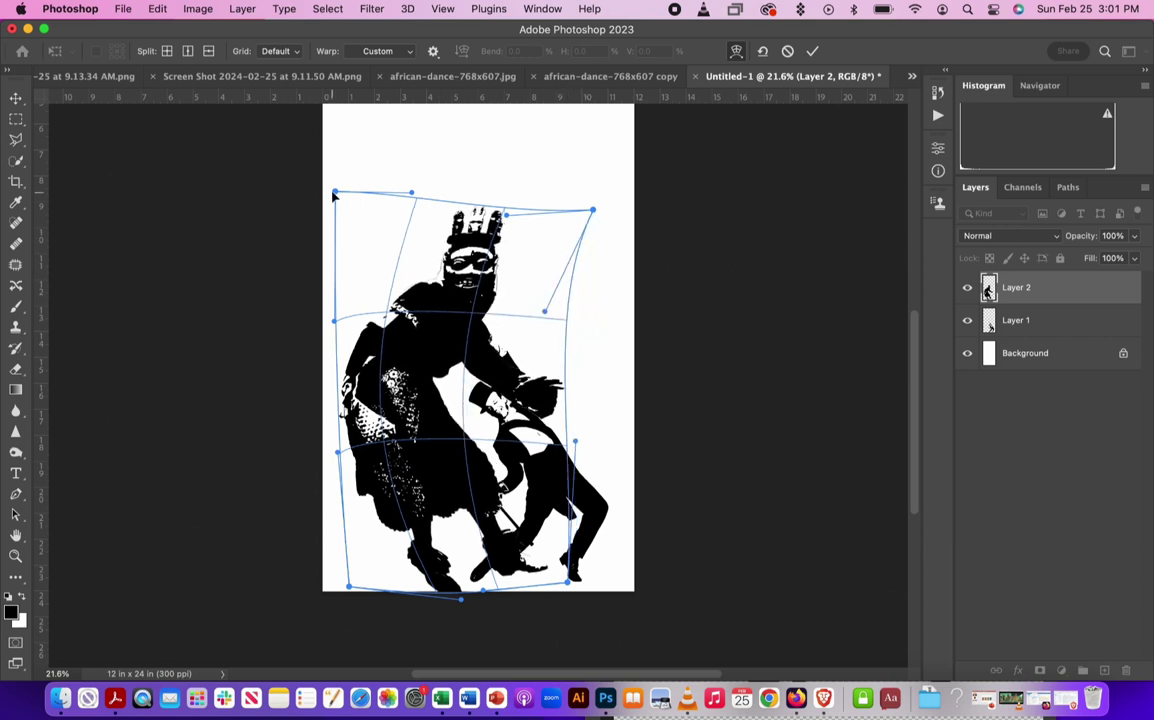
left_click_drag(334, 193, 425, 198)
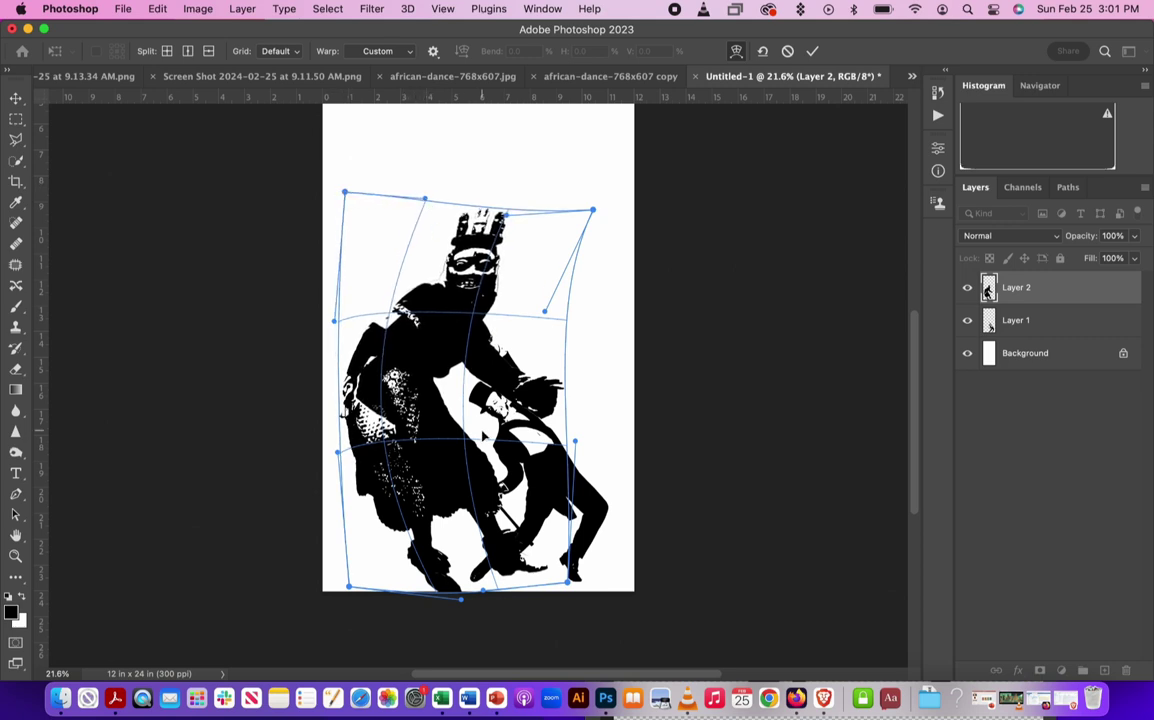
left_click_drag(573, 441, 553, 440)
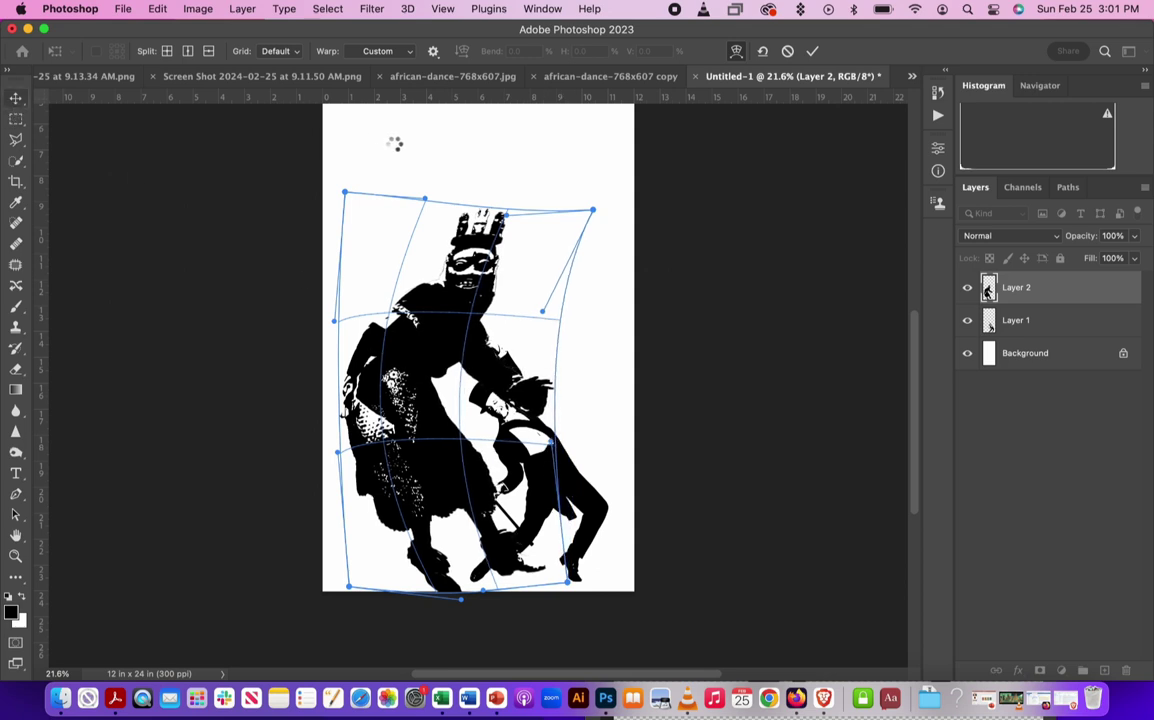
Commit the warp, then rotate the masked dancer 6.96° and shift him up and right.
key("ctrl+t")
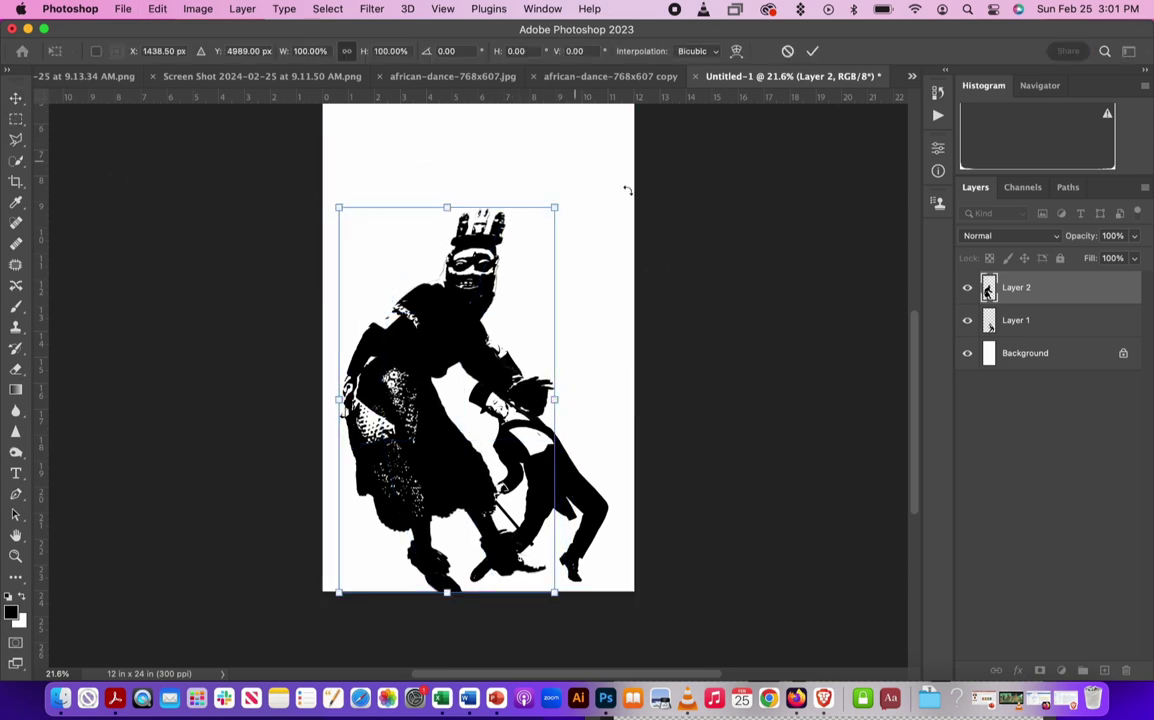
left_click_drag(601, 201, 618, 222)
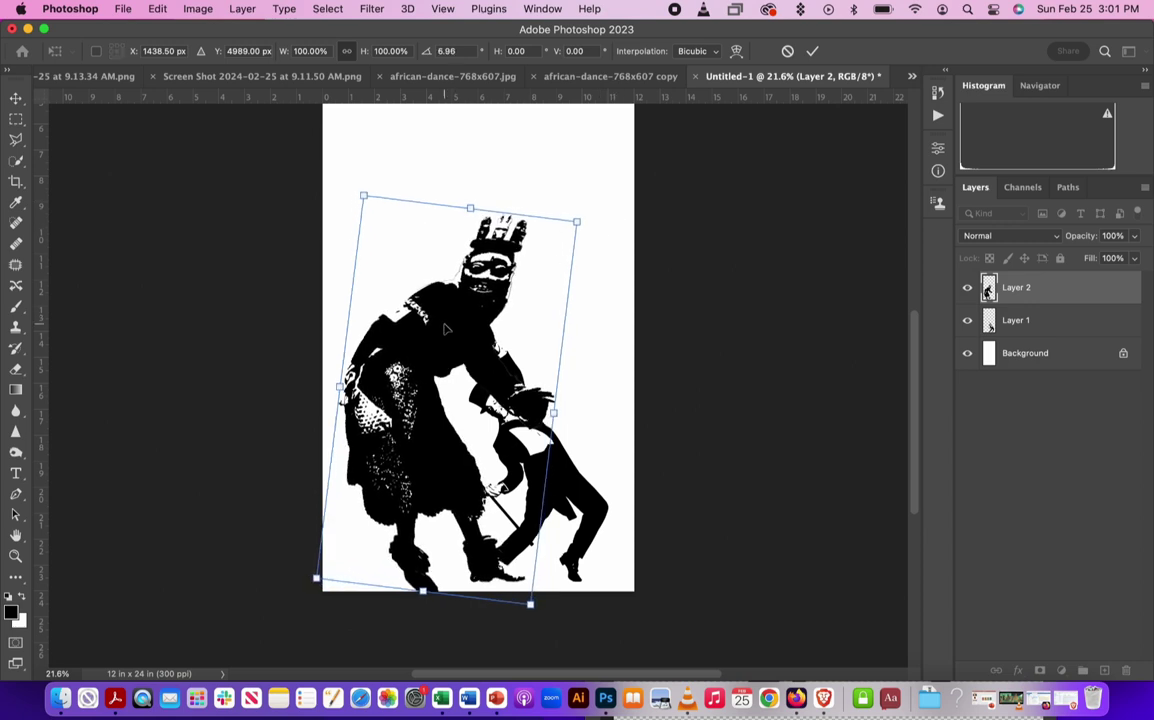
mouse_move(403, 296)
left_mouse_down()
mouse_move(467, 308)
mouse_move(445, 311)
mouse_move(487, 333)
mouse_move(475, 328)
left_mouse_up()
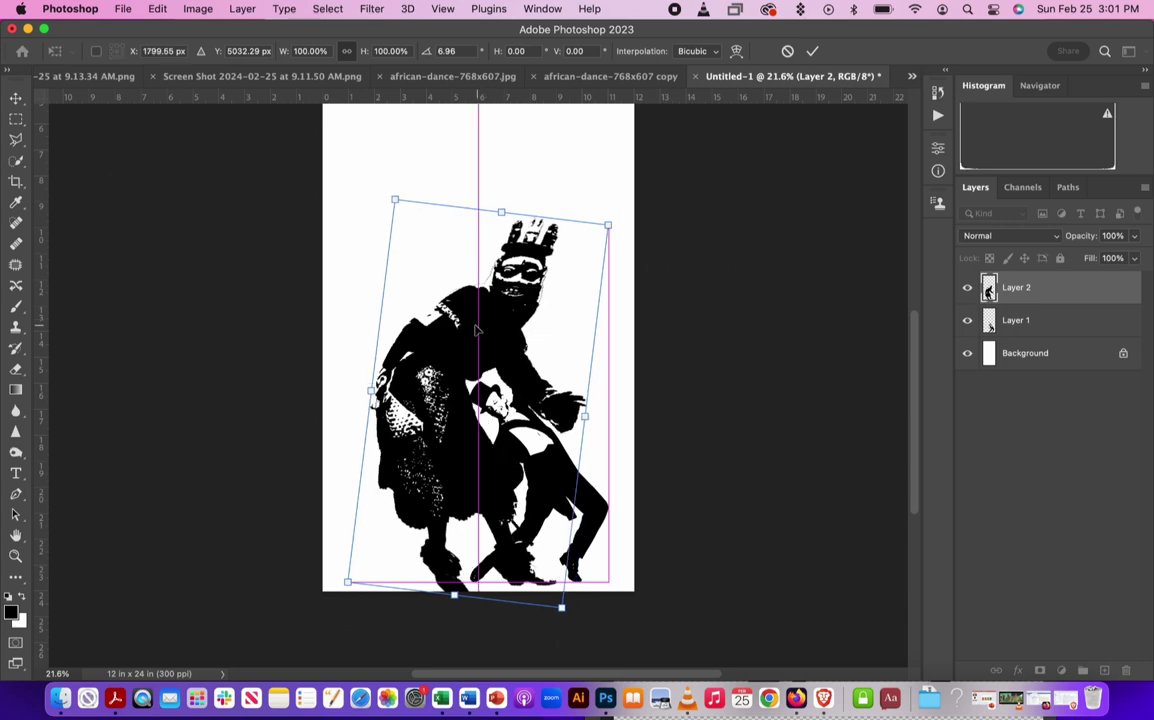
scroll(476, 330, "up", 2)
scroll(476, 330, "up", 1)
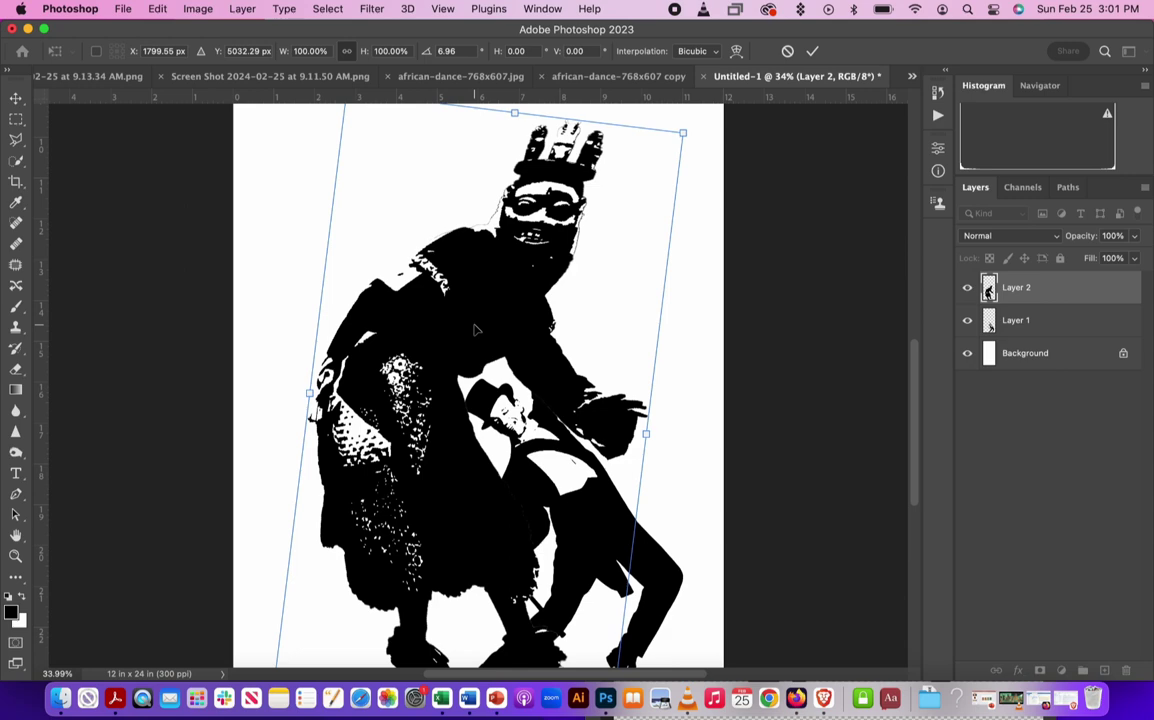
scroll(476, 330, "down", 3)
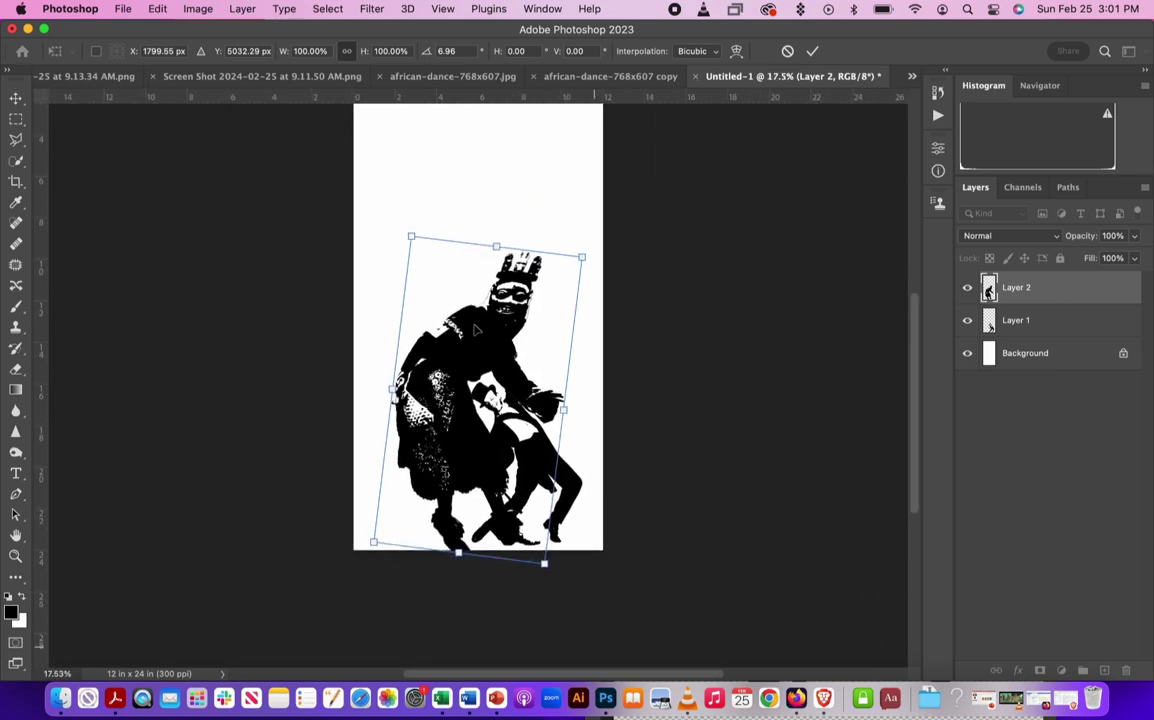
Scale the masked dancer to 134.47% so he fills most of the tall page, then commit.
left_click(157, 9)
mouse_move(172, 363)
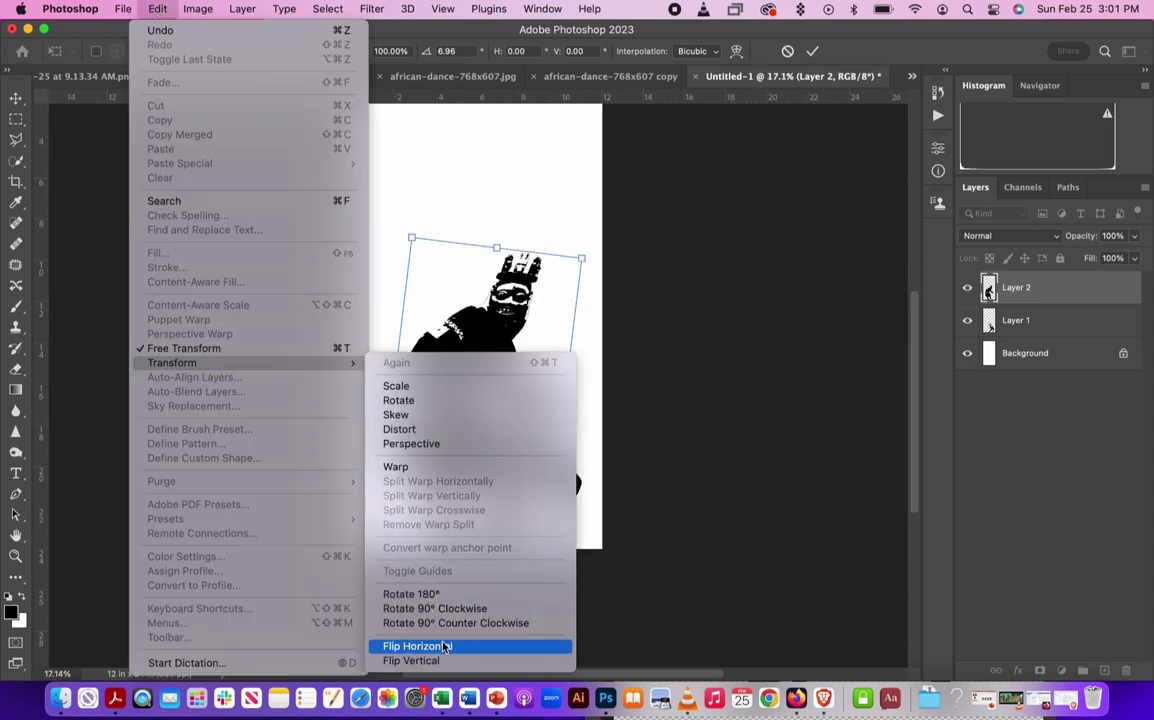
left_click(444, 647)
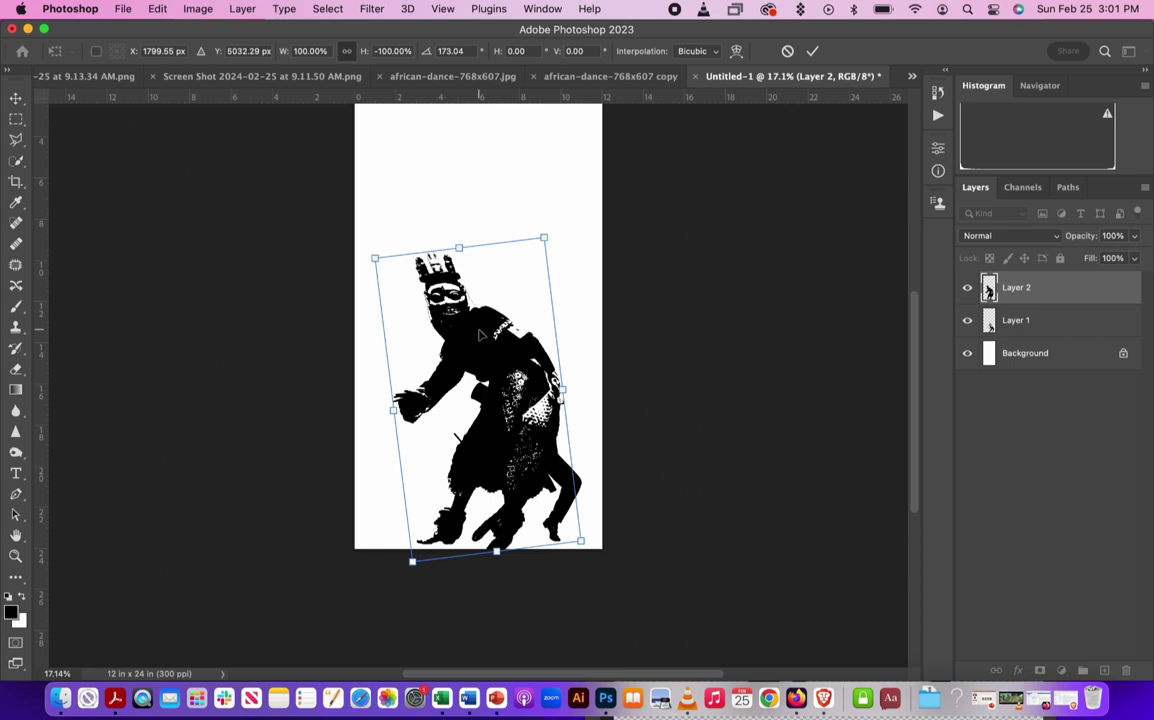
scroll(480, 335, "up", 2)
mouse_move(492, 329)
left_mouse_down()
mouse_move(530, 252)
mouse_move(517, 210)
mouse_move(399, 305)
mouse_move(489, 314)
mouse_move(554, 304)
mouse_move(522, 321)
left_mouse_up()
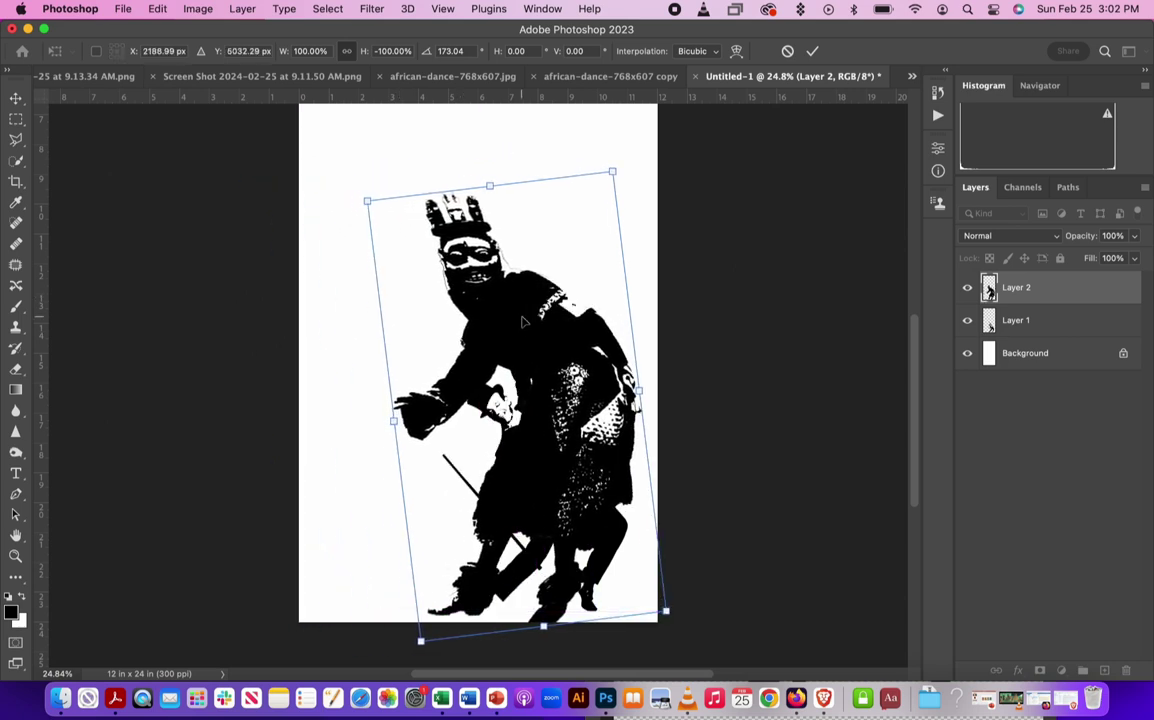
scroll(522, 321, "down", 2)
left_click_drag(401, 251, 298, 172)
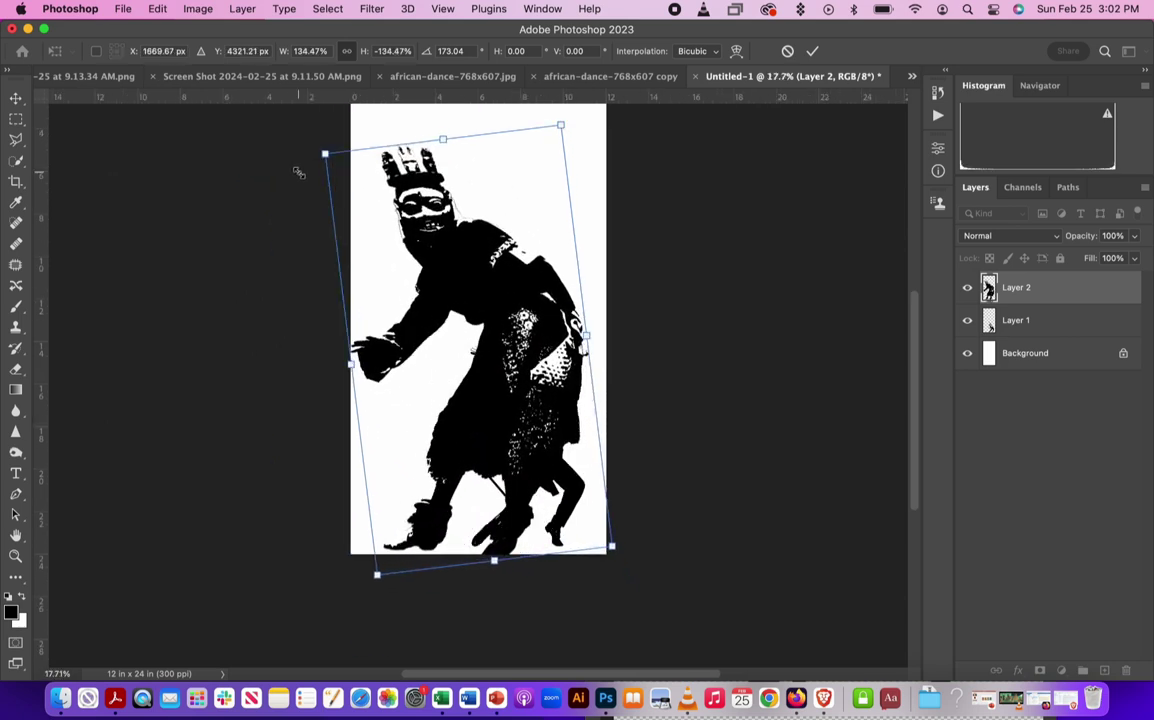
left_click_drag(483, 302, 505, 276)
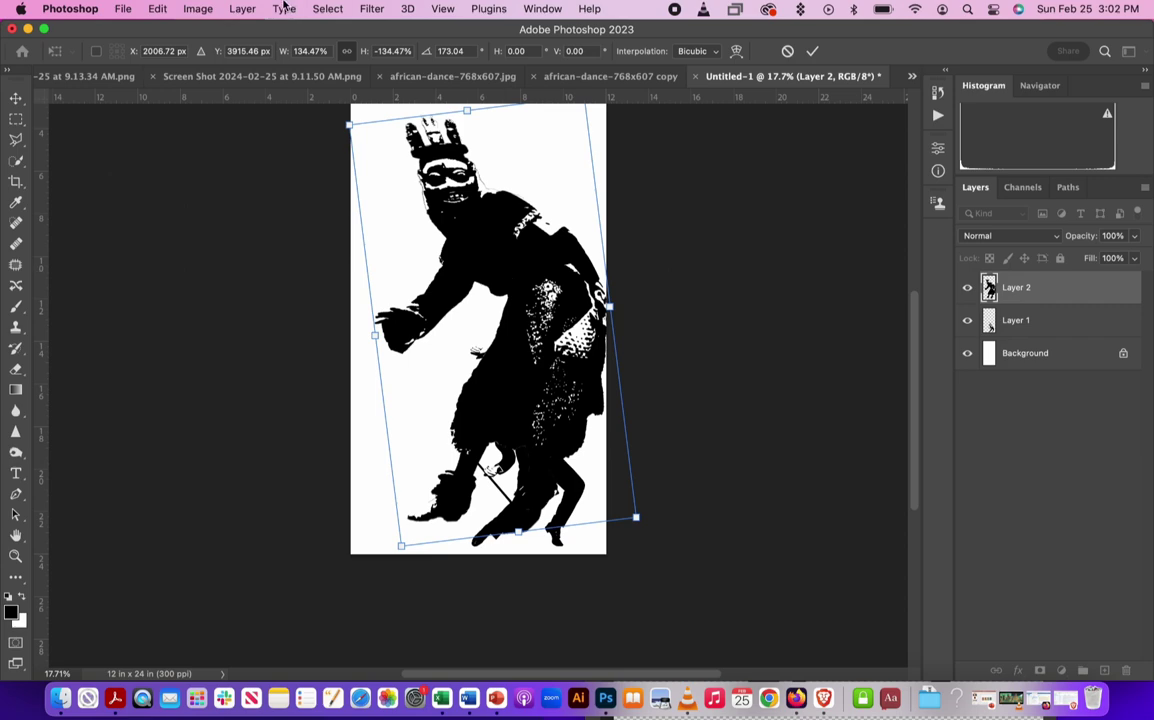
left_click(157, 9)
mouse_move(172, 363)
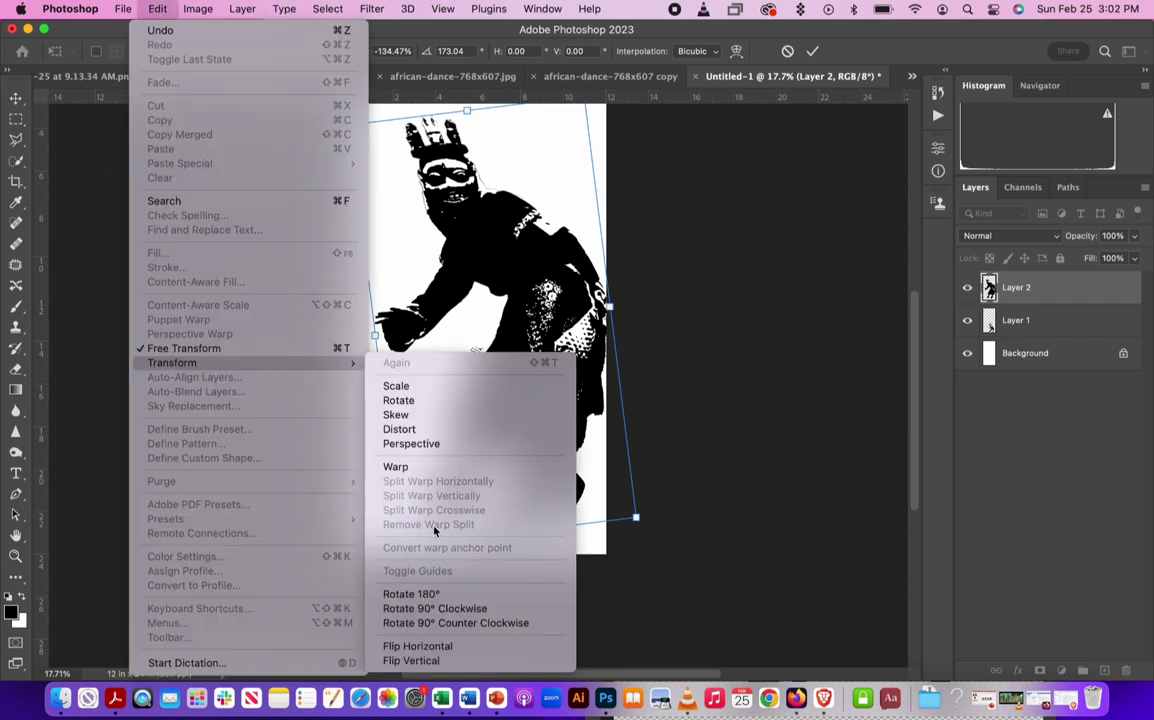
left_click(440, 647)
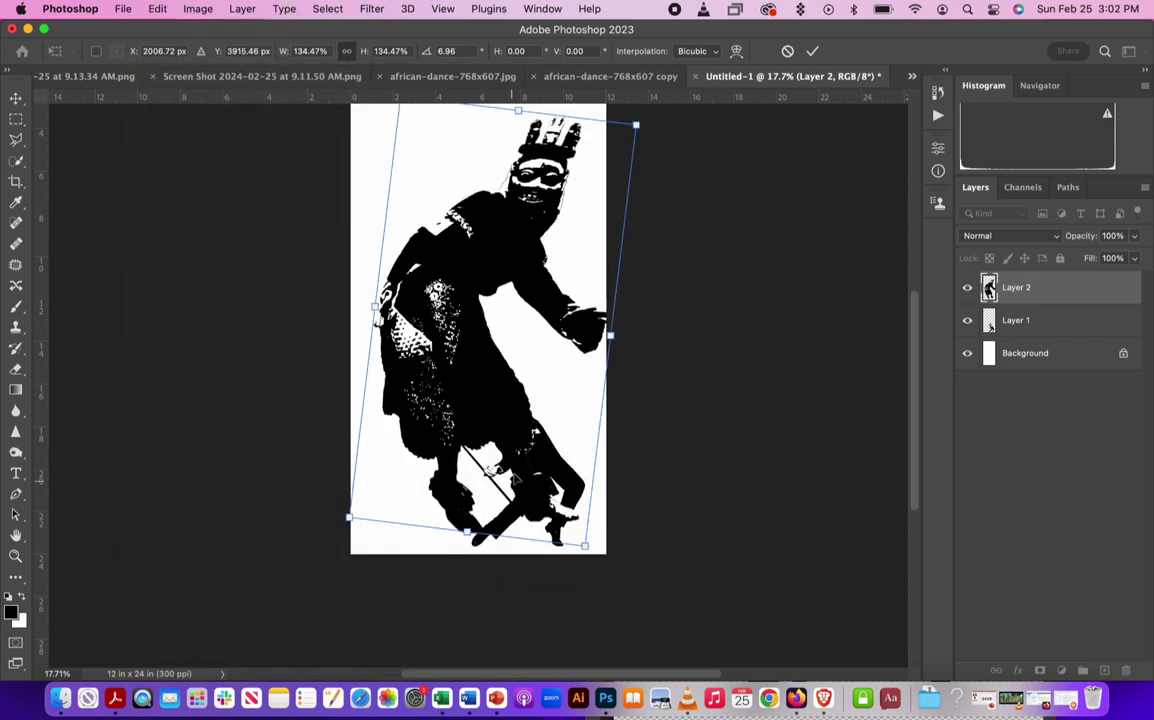
mouse_move(452, 372)
left_mouse_down()
mouse_move(460, 433)
mouse_move(485, 376)
left_mouse_up()
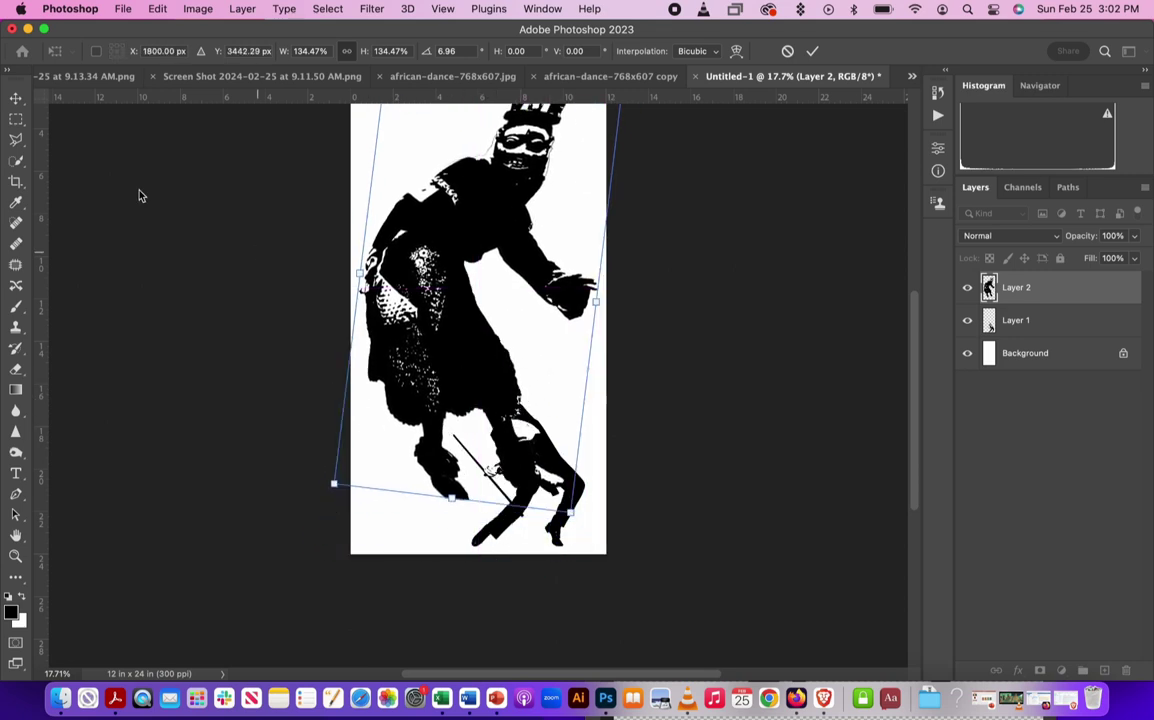
left_click(16, 97)
Rotate the top-hat dancer 18.74° beside the masked dancer's legs and stack Layer 2 below Layer 1.
left_click(608, 347)
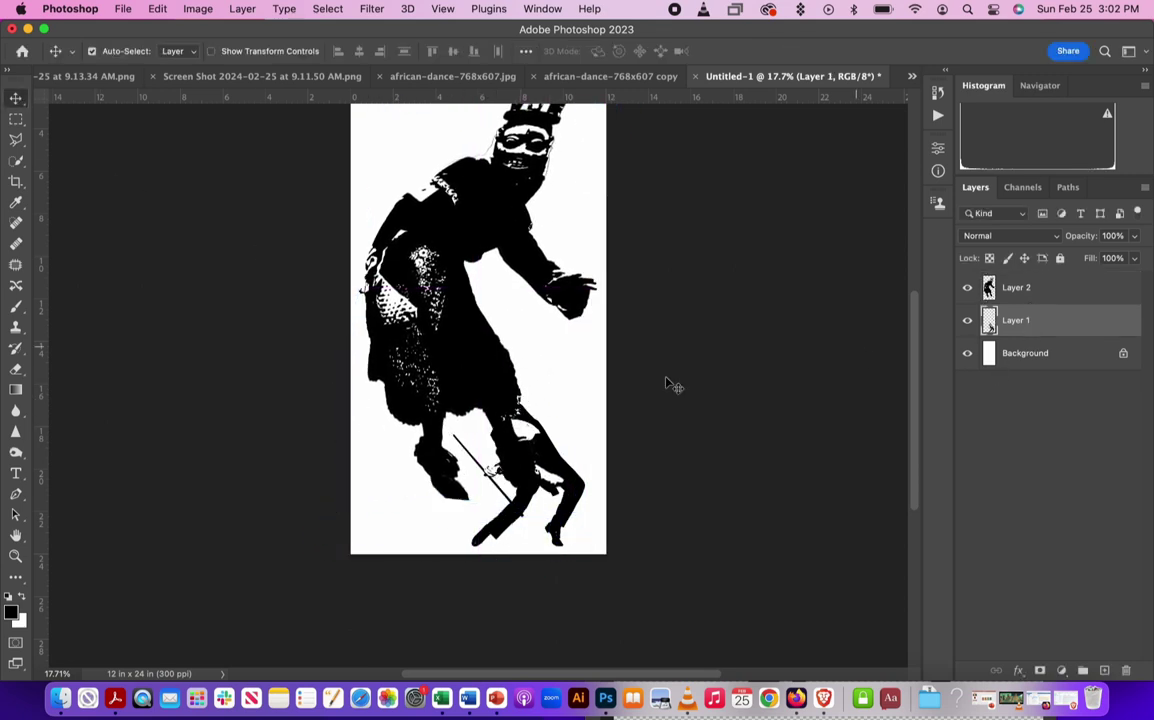
left_click_drag(546, 447, 567, 396)
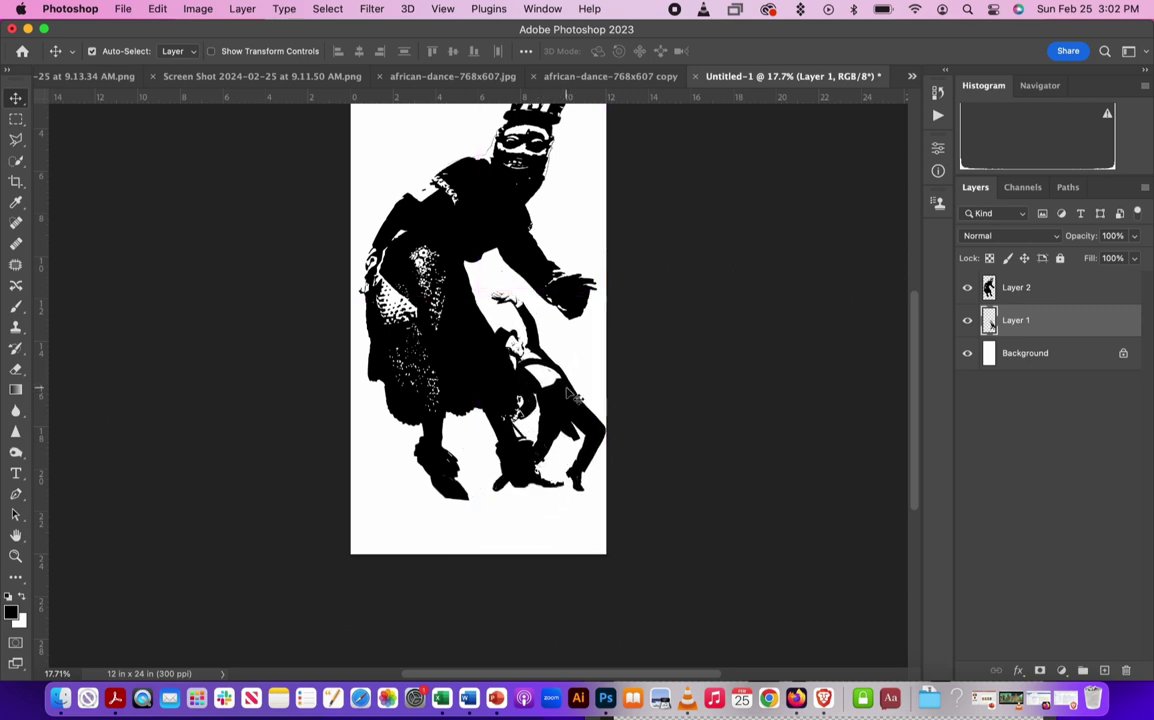
scroll(660, 507, "up", 3)
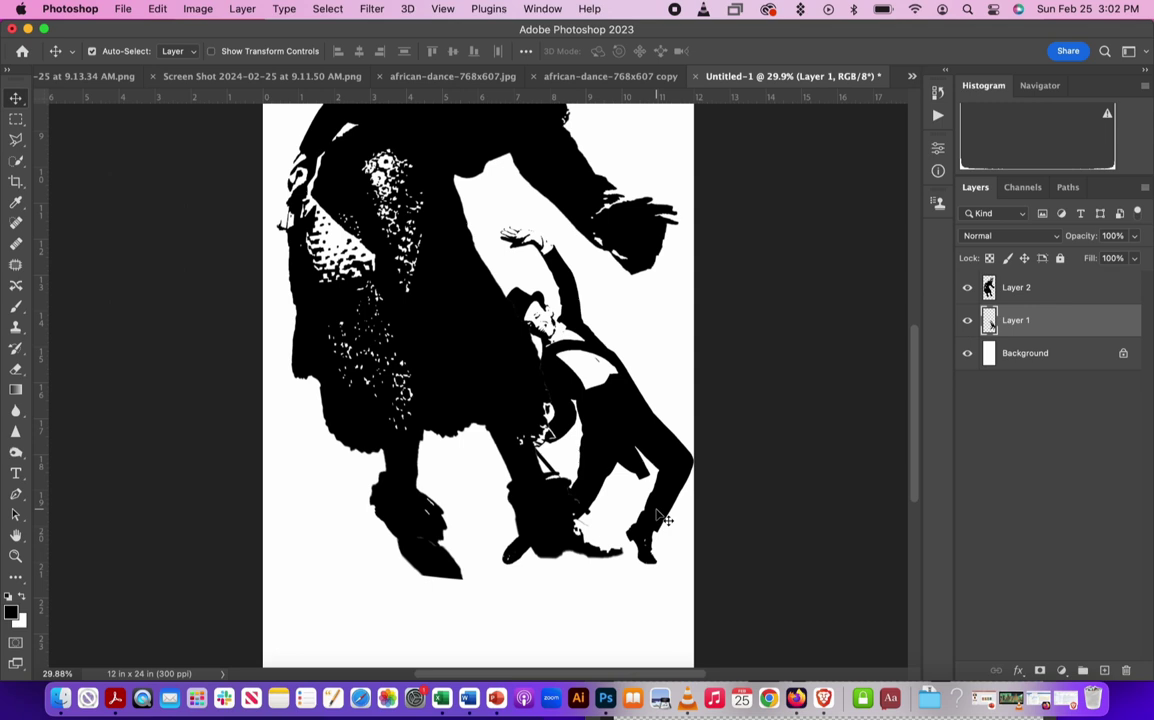
key("ctrl+t")
left_click_drag(618, 609, 536, 607)
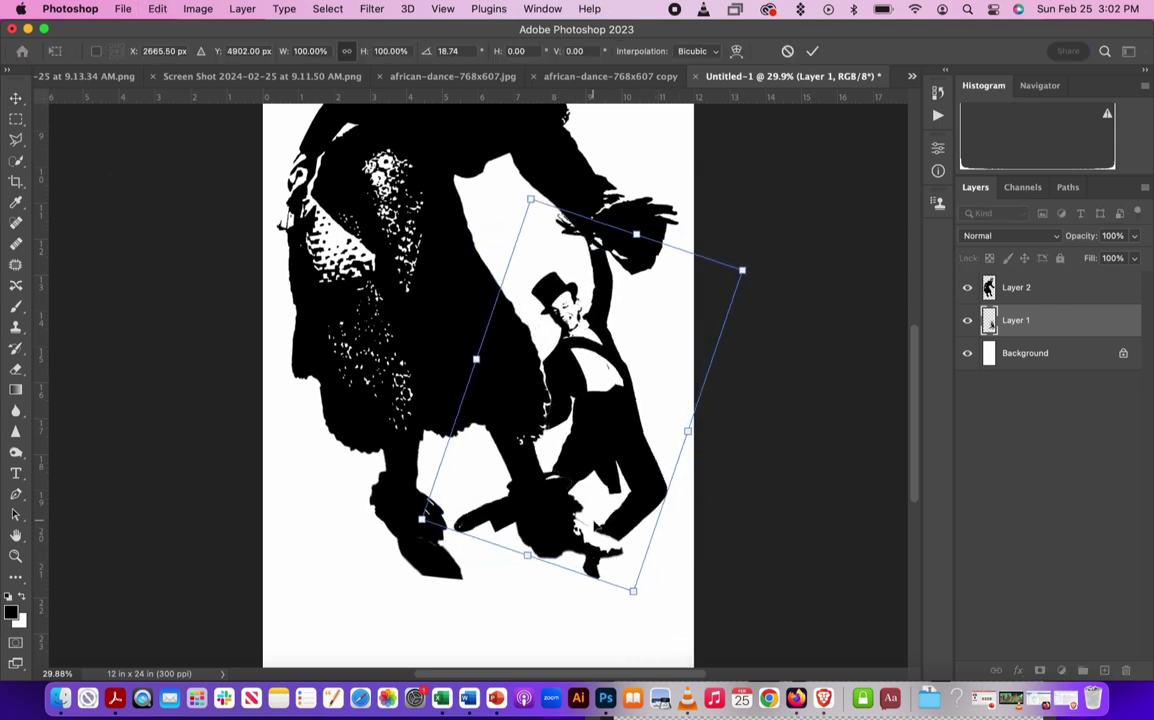
left_click_drag(615, 418, 615, 446)
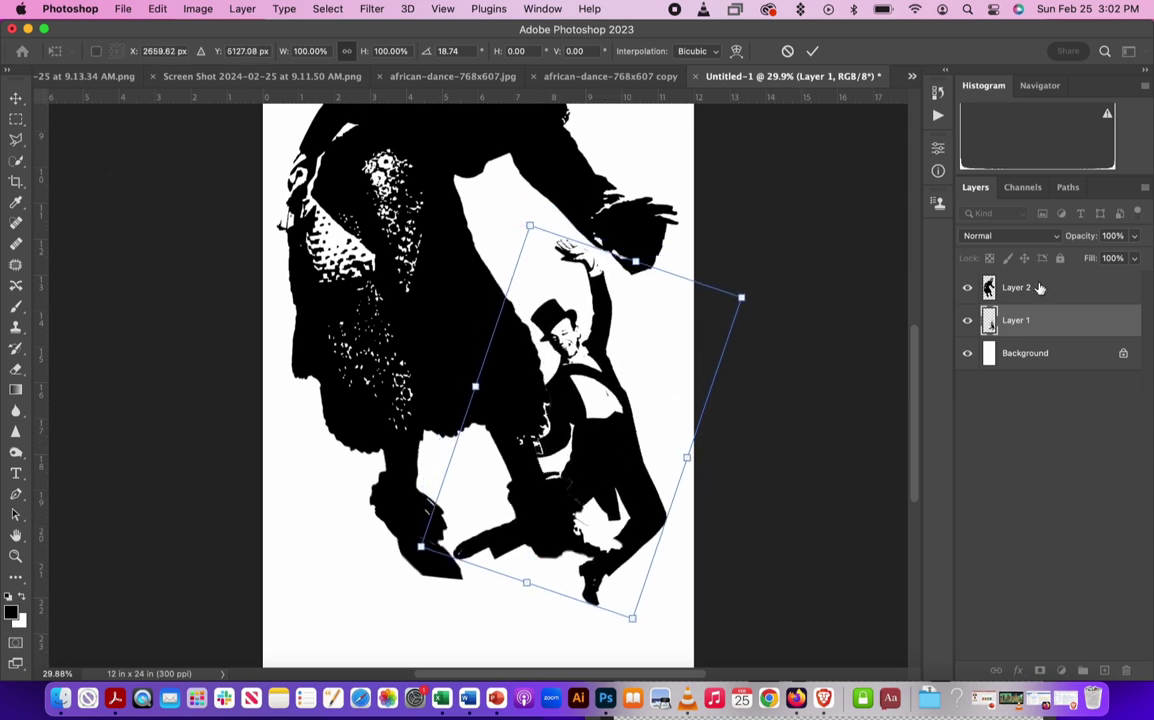
left_click_drag(1039, 288, 1038, 335)
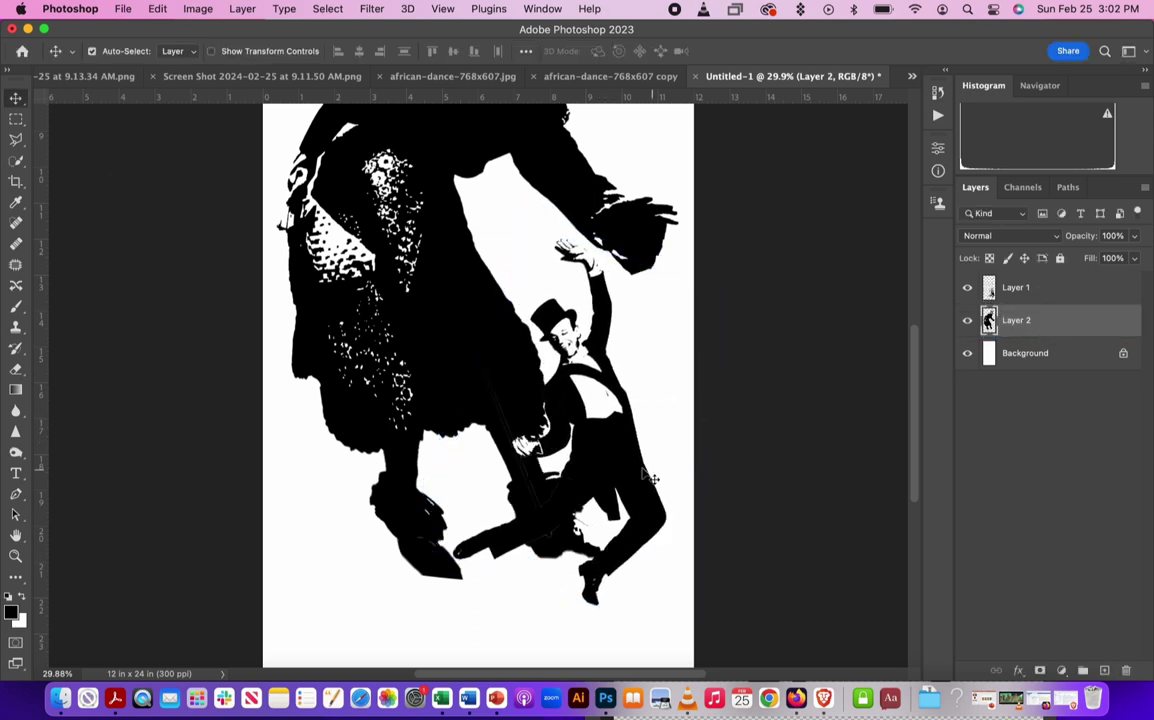
Drag the top-hat dancer lower and right, overlapping the masked dancer's legs near the corner.
mouse_move(650, 478)
left_mouse_down()
mouse_move(630, 521)
mouse_move(640, 534)
left_mouse_up()
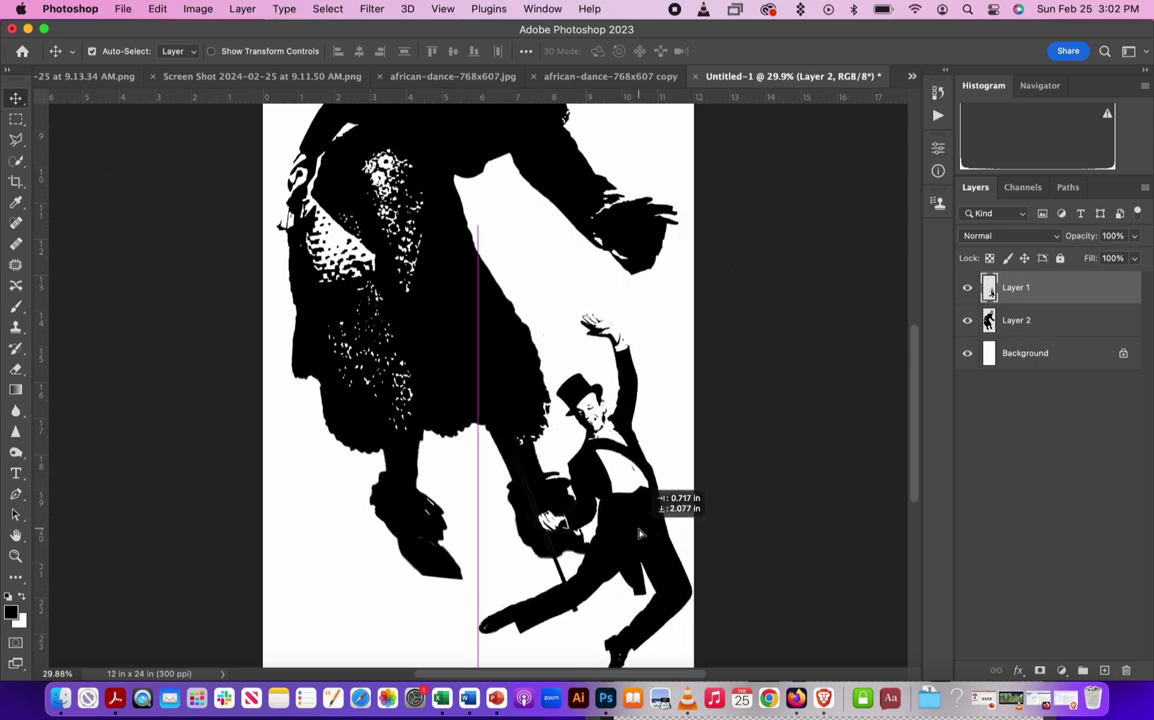
scroll(640, 534, "down", 2)
scroll(640, 534, "down", 1)
scroll(640, 534, "down", 3)
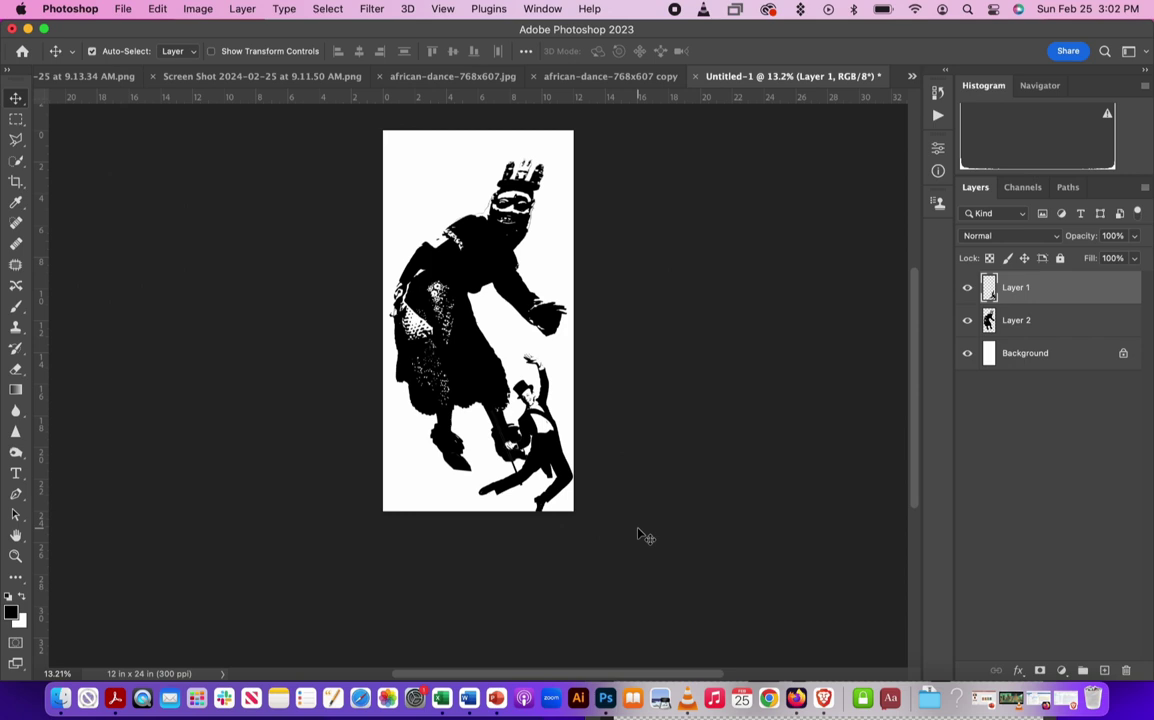
scroll(640, 535, "up", 3)
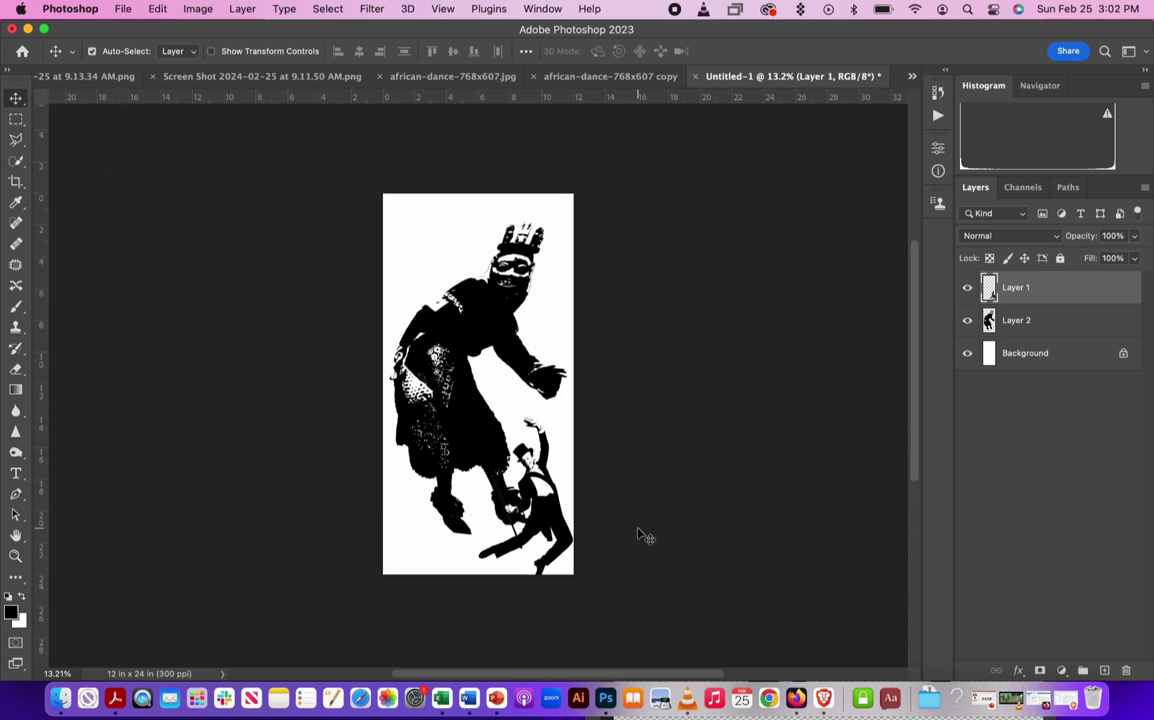